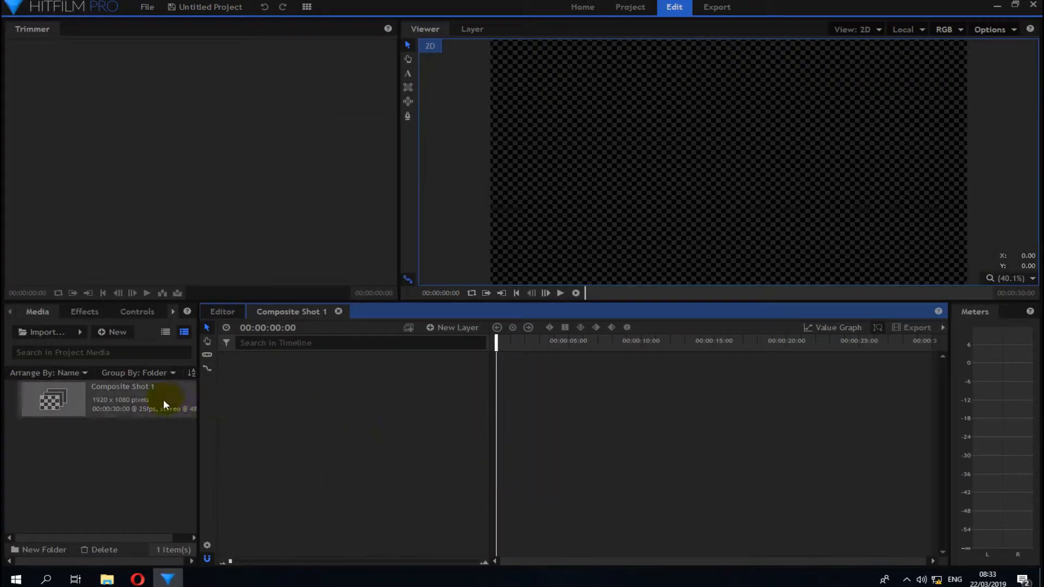
Step: Set the composite shot's duration to 00:00:05:00 and its frame rate to 30 fps
{"action": "left_click", "coordinate": [155, 402]}
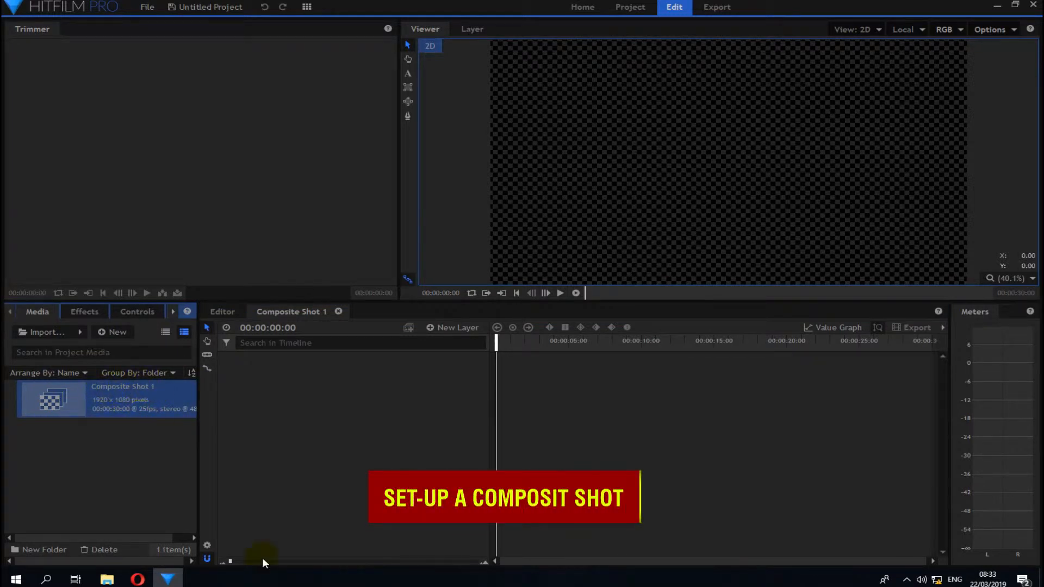
{"action": "left_click", "coordinate": [207, 545]}
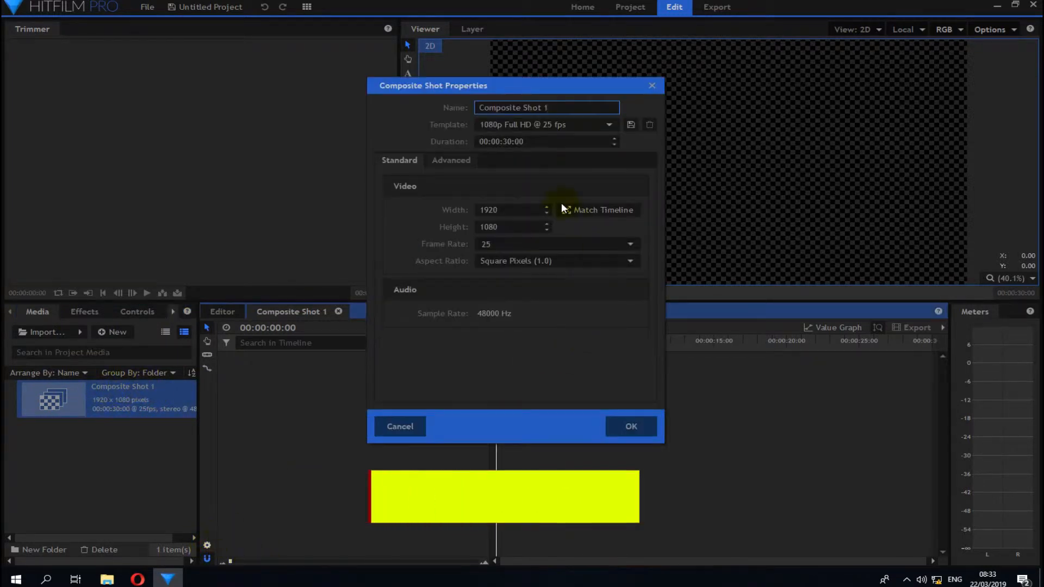
{"action": "left_click", "coordinate": [508, 142]}
{"action": "left_click", "coordinate": [507, 140]}
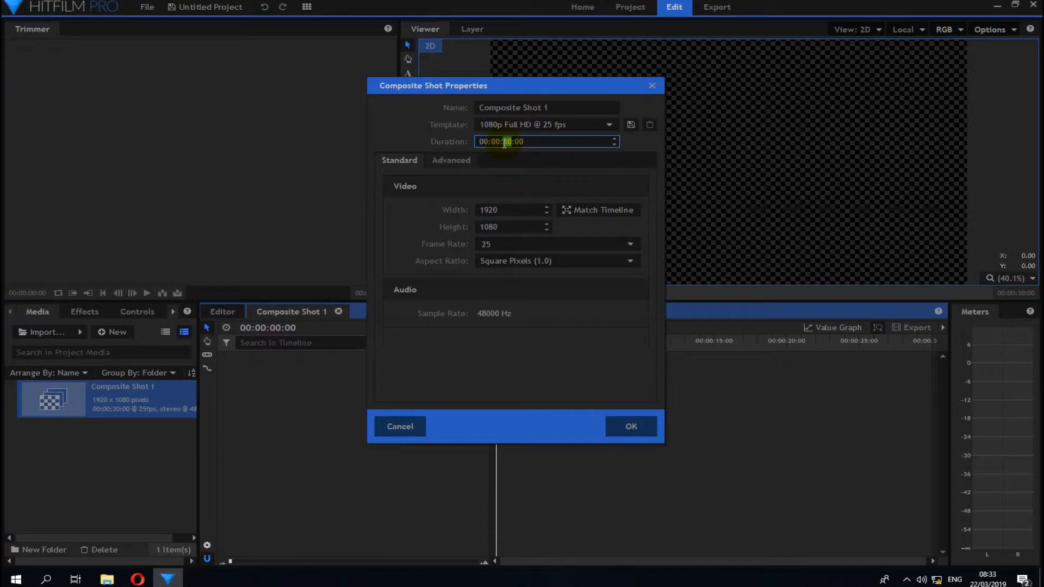
{"action": "type", "text": "05"}
{"action": "left_click", "coordinate": [489, 244]}
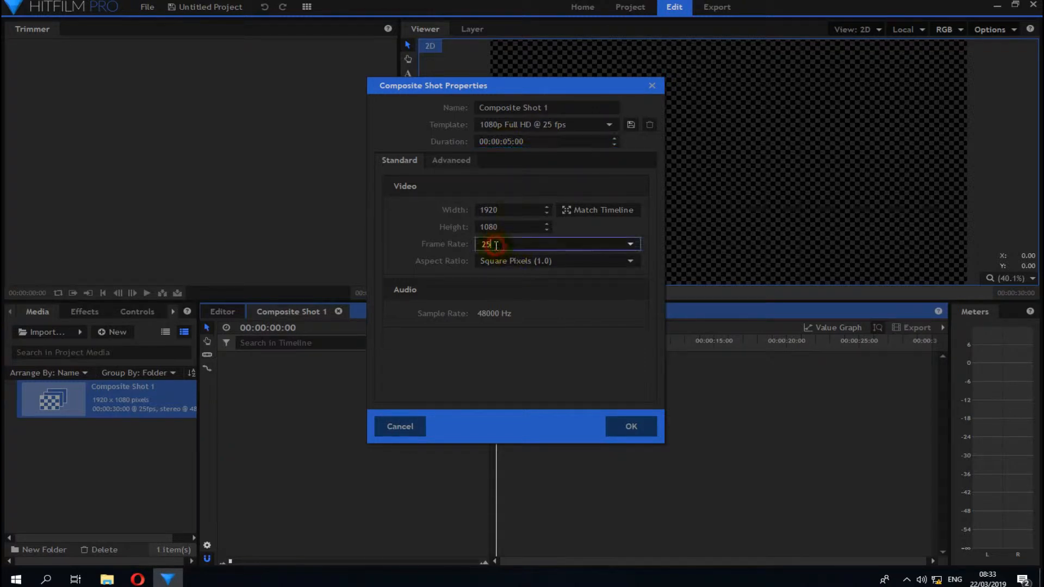
{"action": "left_click_drag", "start_coordinate": [488, 244], "coordinate": [451, 238]}
{"action": "type", "text": "30"}
{"action": "left_click", "coordinate": [633, 426]}
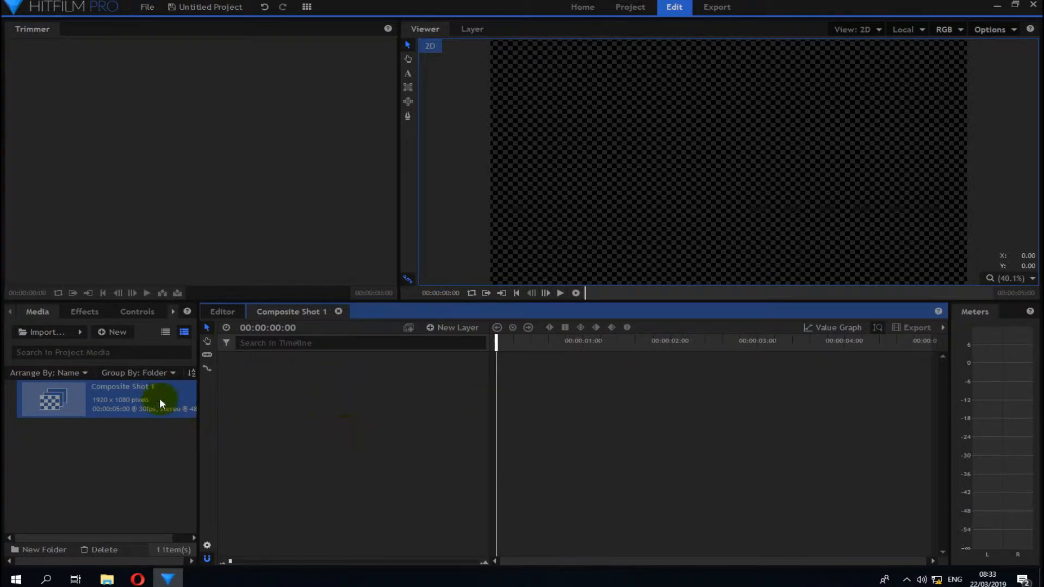
Step: Rename the composite shot as "Luwer Third" in its properties
{"action": "left_click", "coordinate": [144, 394]}
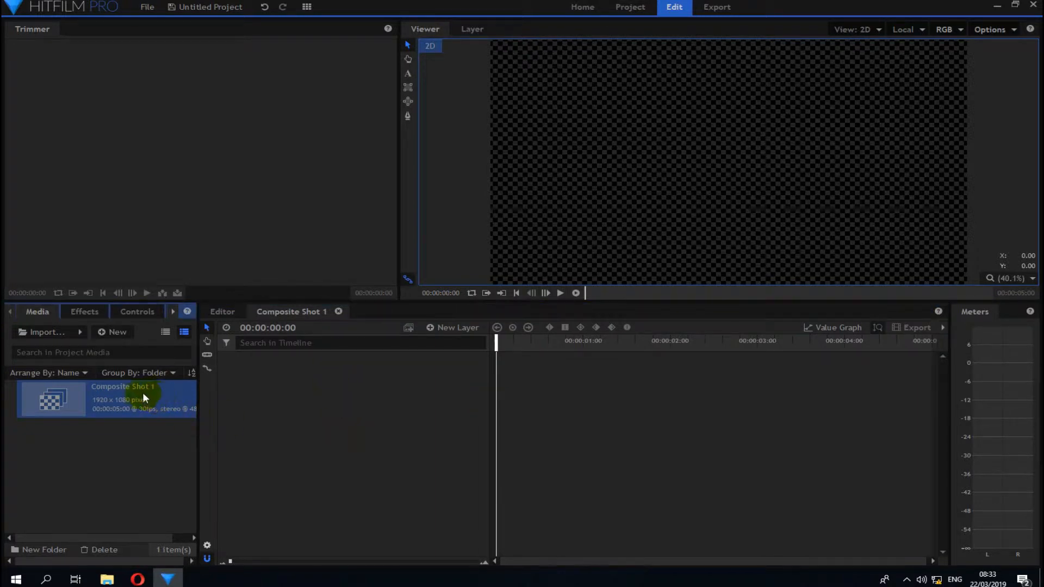
{"action": "left_click", "coordinate": [207, 546]}
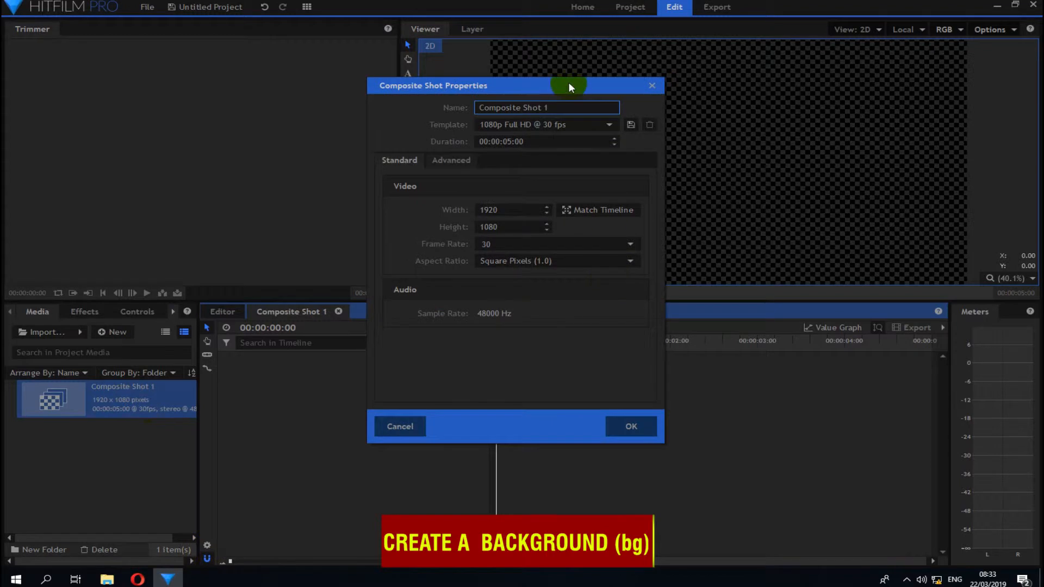
{"action": "triple_click", "coordinate": [560, 109]}
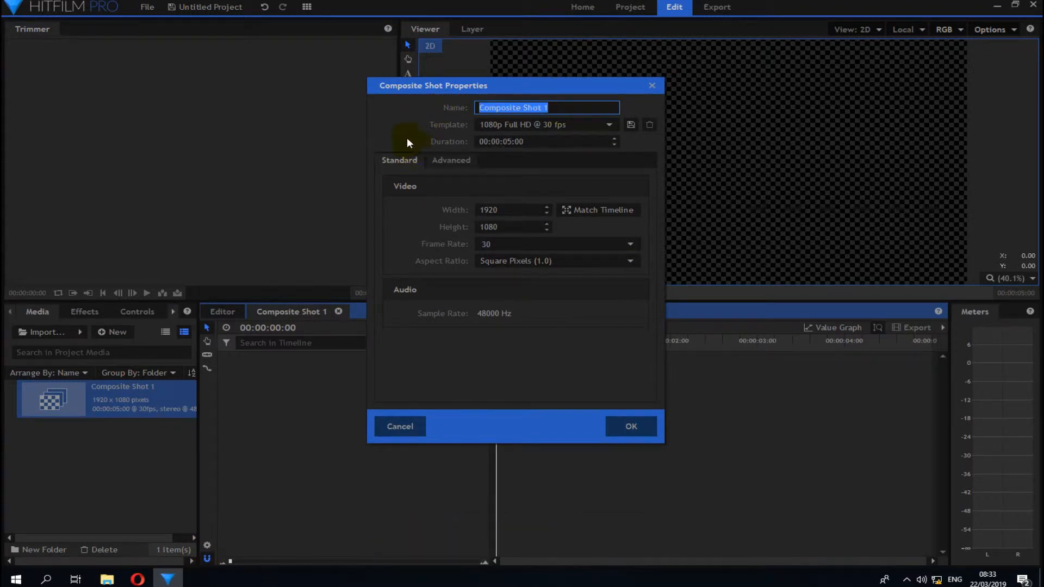
{"action": "type", "text": "L"}
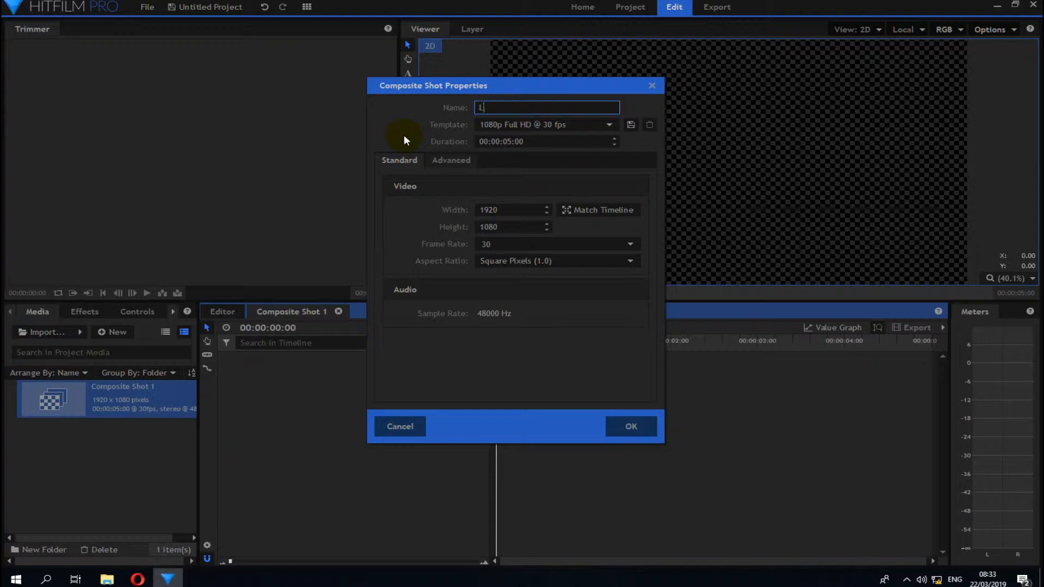
{"action": "type", "text": "uwer"}
{"action": "type", "text": " Th"}
{"action": "type", "text": "i"}
{"action": "type", "text": "r"}
{"action": "key", "text": "BackSpace"}
{"action": "type", "text": "rd"}
{"action": "left_click", "coordinate": [630, 428]}
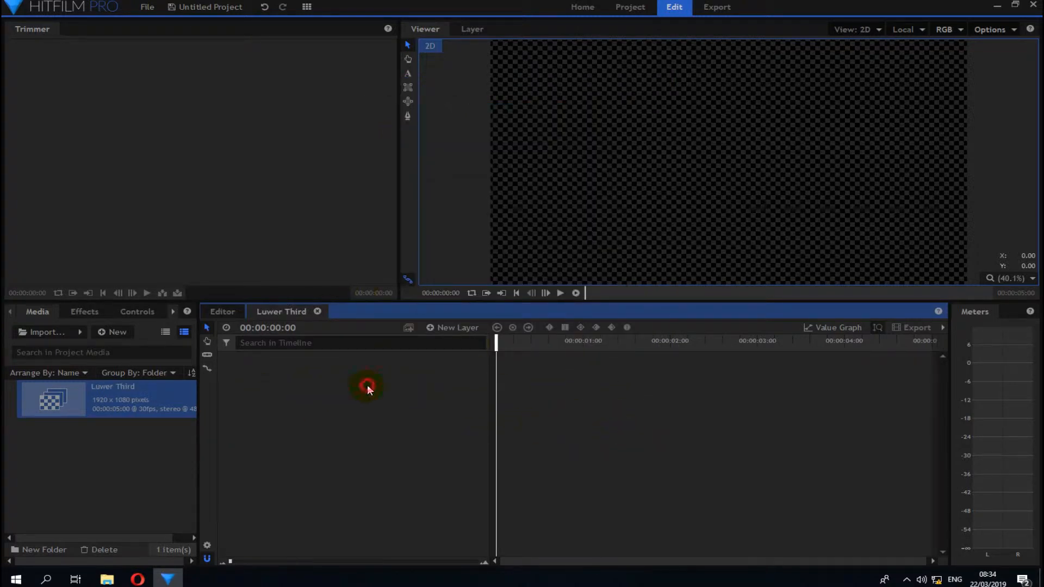
{"action": "left_click", "coordinate": [452, 328]}
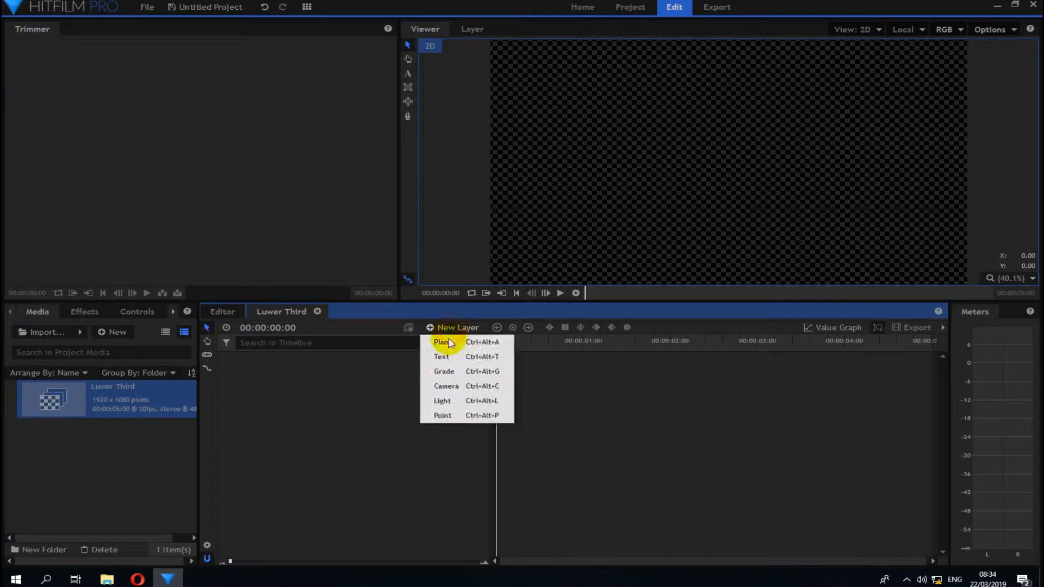
{"action": "left_click", "coordinate": [446, 351]}
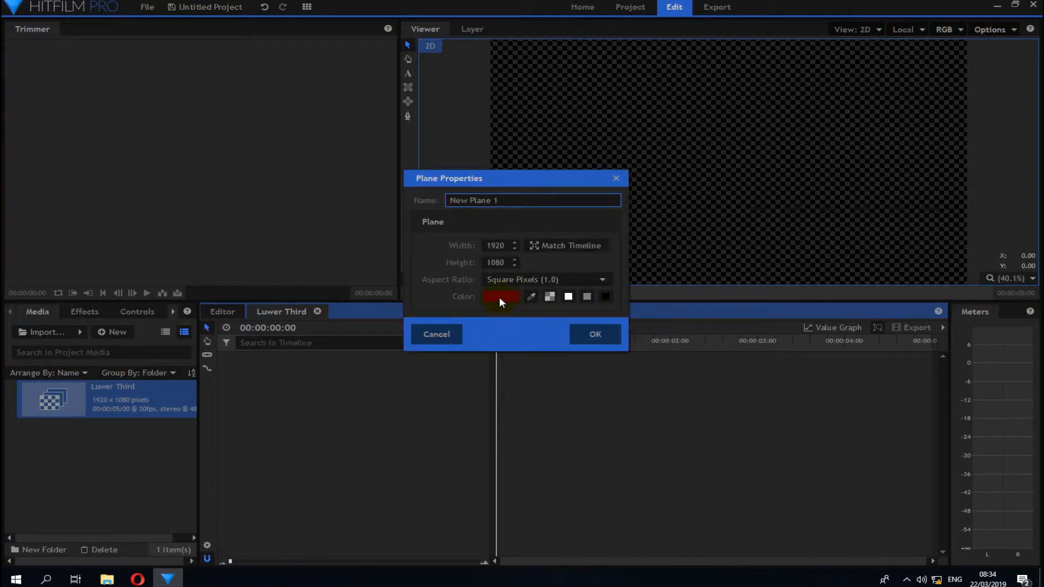
{"action": "left_click", "coordinate": [499, 297]}
{"action": "left_click", "coordinate": [370, 166]}
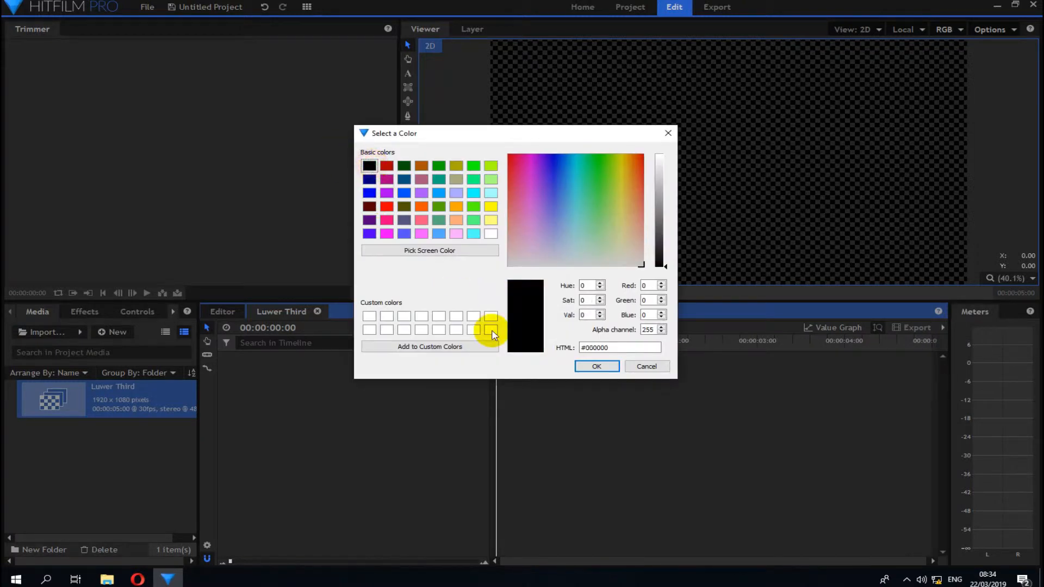
{"action": "left_click", "coordinate": [584, 367]}
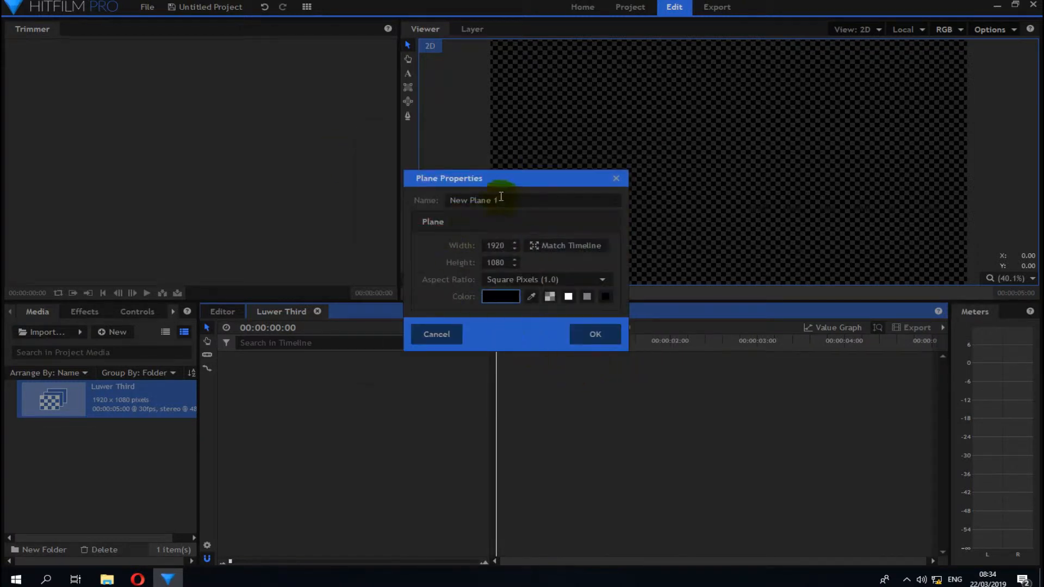
{"action": "left_click_drag", "start_coordinate": [496, 200], "coordinate": [345, 181]}
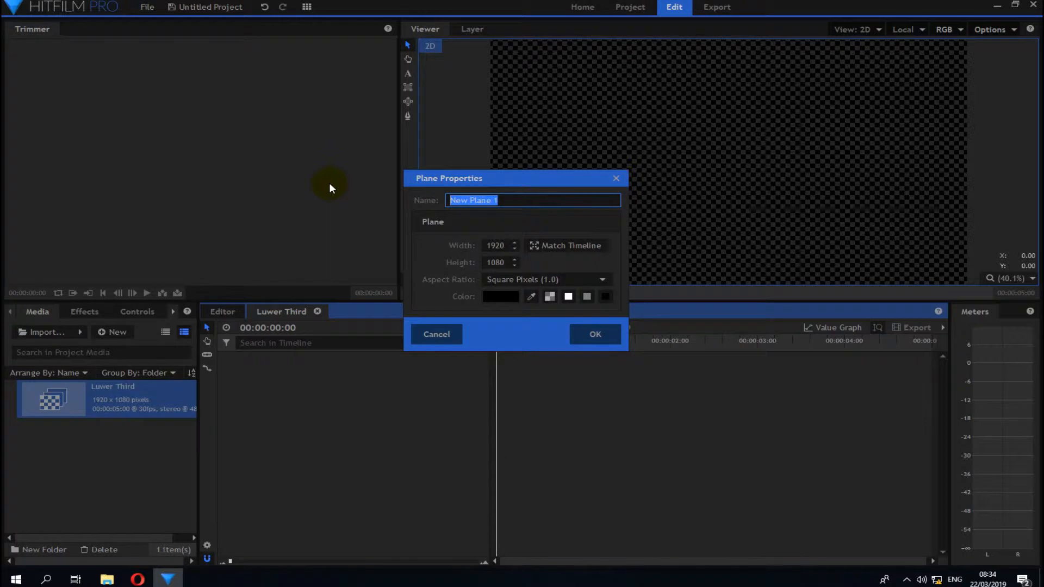
{"action": "type", "text": "Bg"}
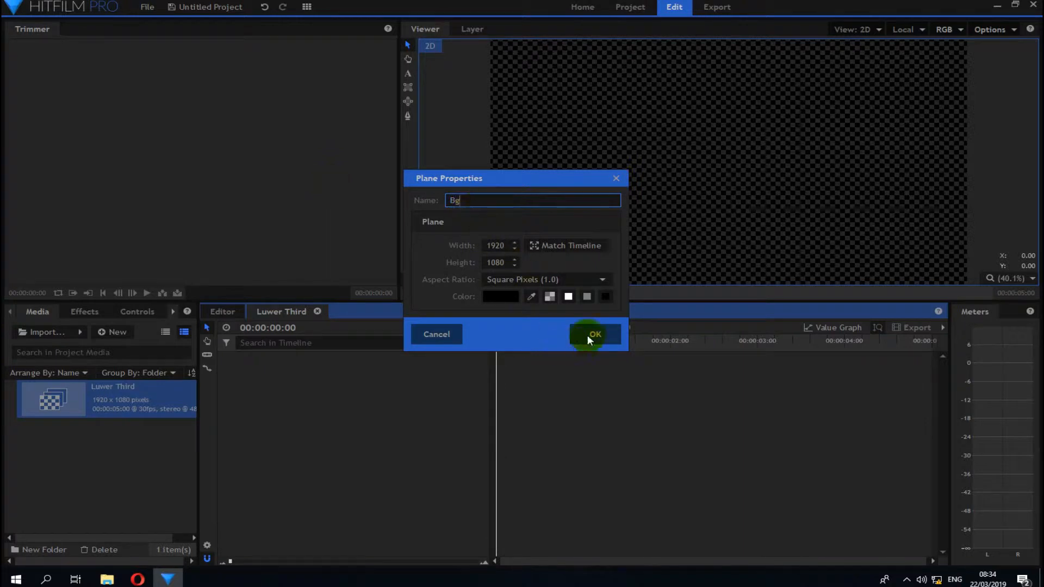
{"action": "left_click", "coordinate": [592, 334]}
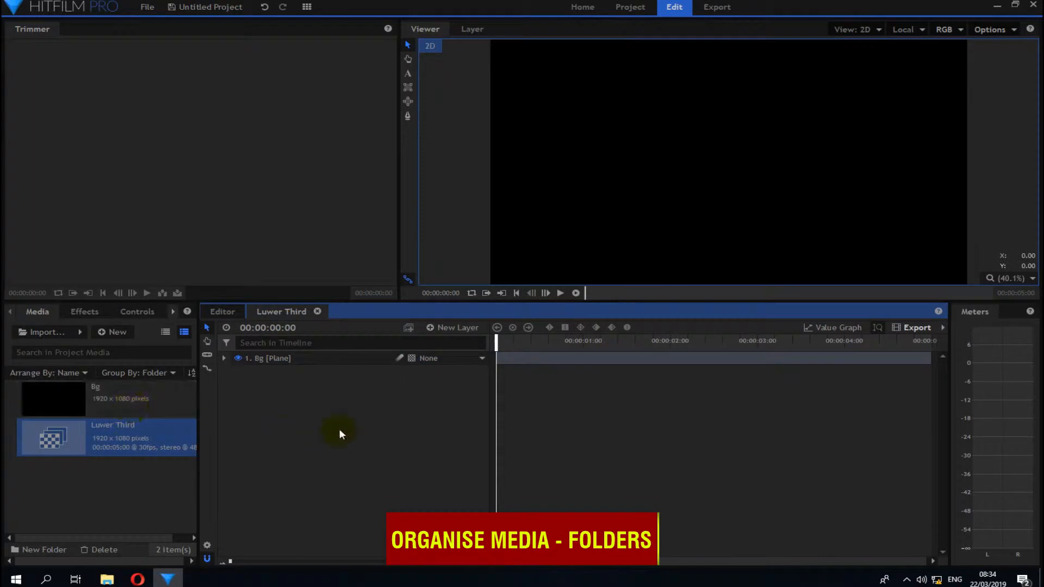
Step: Create a media folder named "Lower third" in the project media
{"action": "left_click", "coordinate": [108, 494]}
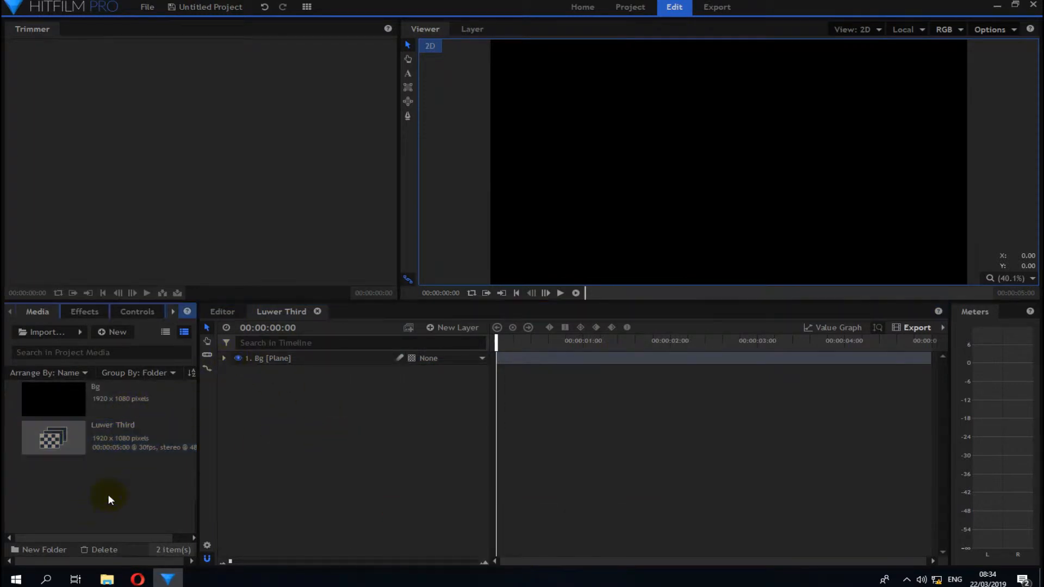
{"action": "right_click", "coordinate": [108, 494]}
{"action": "mouse_move", "coordinate": [156, 509]}
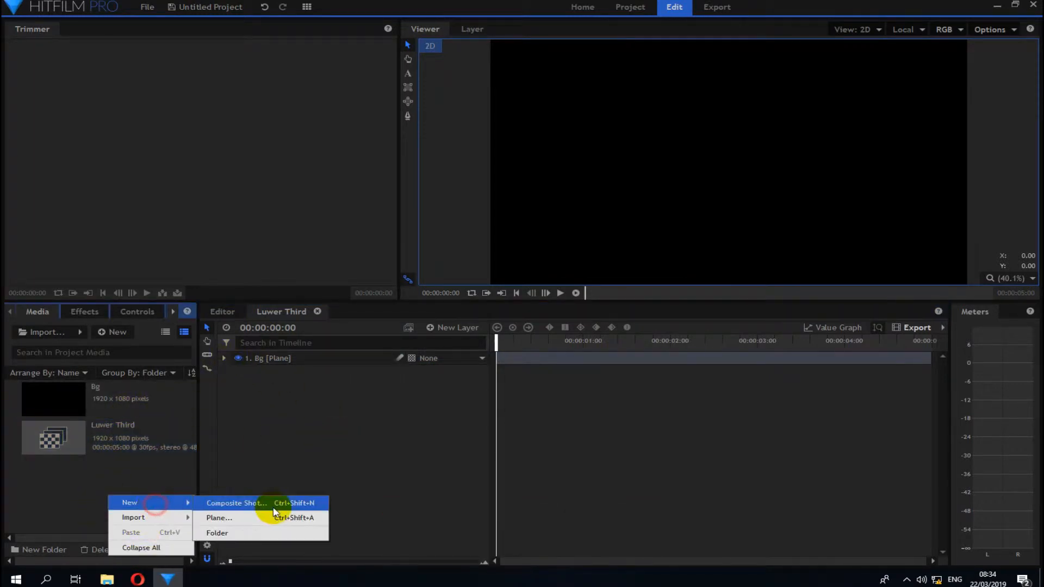
{"action": "left_click", "coordinate": [231, 531]}
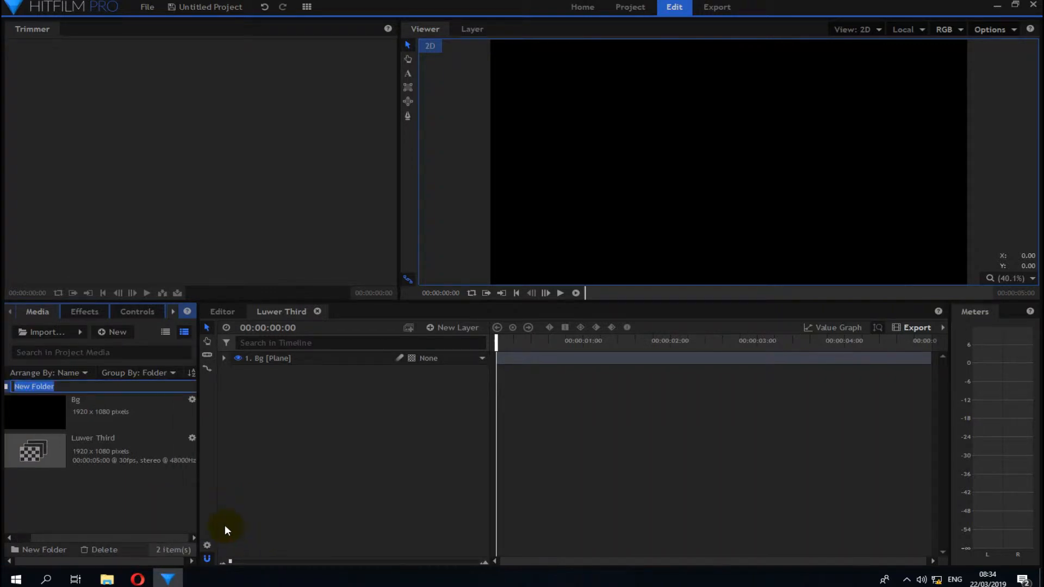
{"action": "type", "text": "Lower third"}
Step: Move the Bg plane and the Luwer Third composite shot into the "Lower third" folder and collapse it
{"action": "left_click", "coordinate": [46, 480]}
{"action": "left_click_drag", "start_coordinate": [71, 496], "coordinate": [48, 387]}
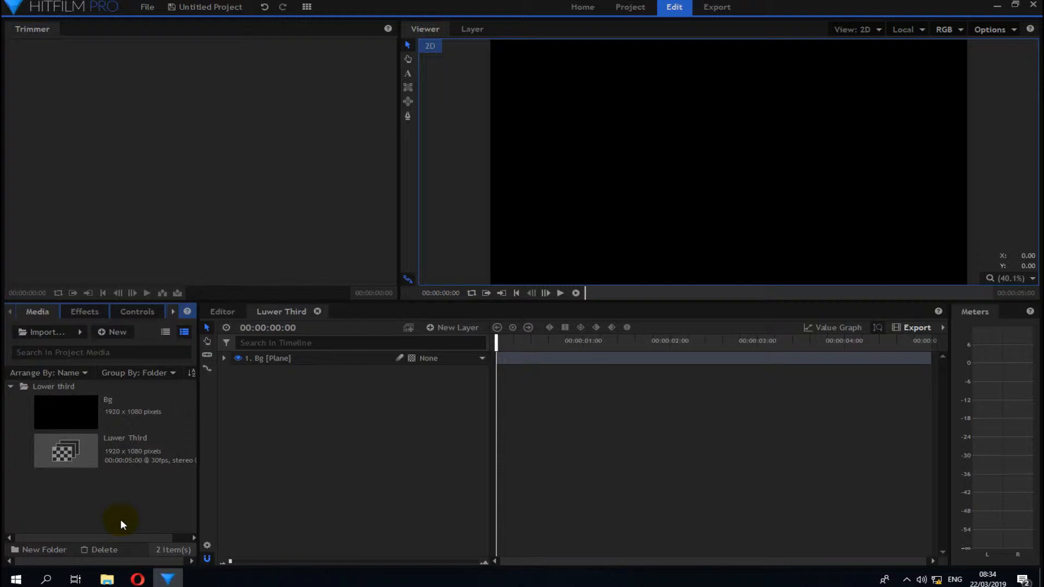
{"action": "left_click", "coordinate": [91, 387]}
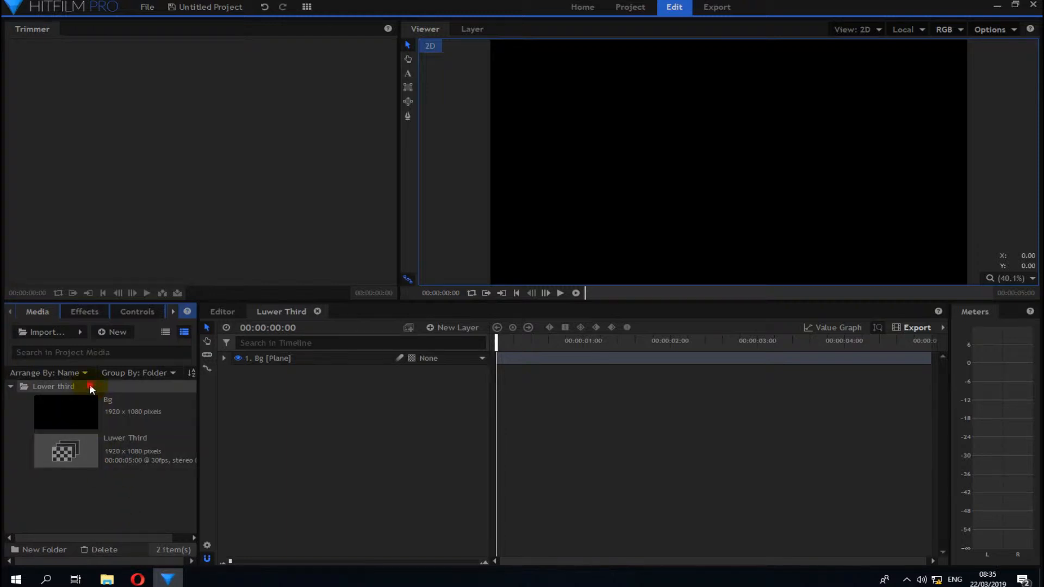
{"action": "left_click", "coordinate": [11, 387]}
{"action": "left_click", "coordinate": [45, 386]}
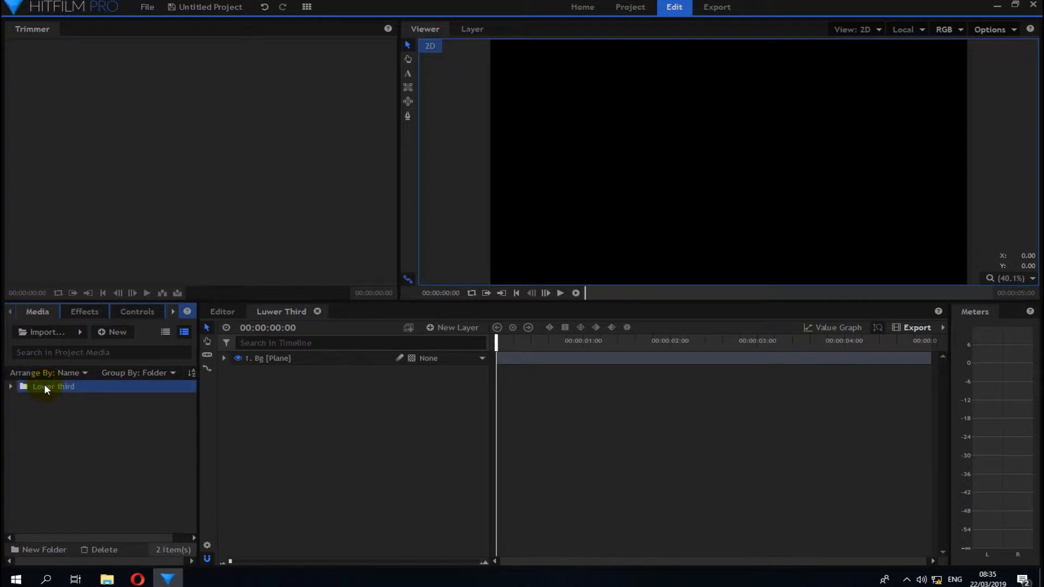
{"action": "left_click", "coordinate": [253, 415]}
{"action": "left_click", "coordinate": [313, 358]}
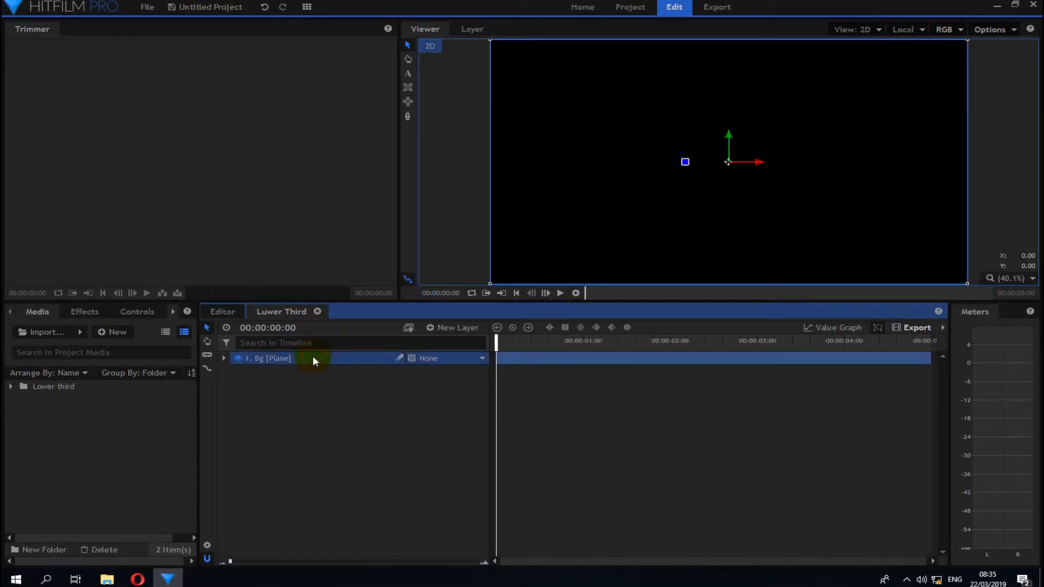
{"action": "left_click", "coordinate": [504, 344]}
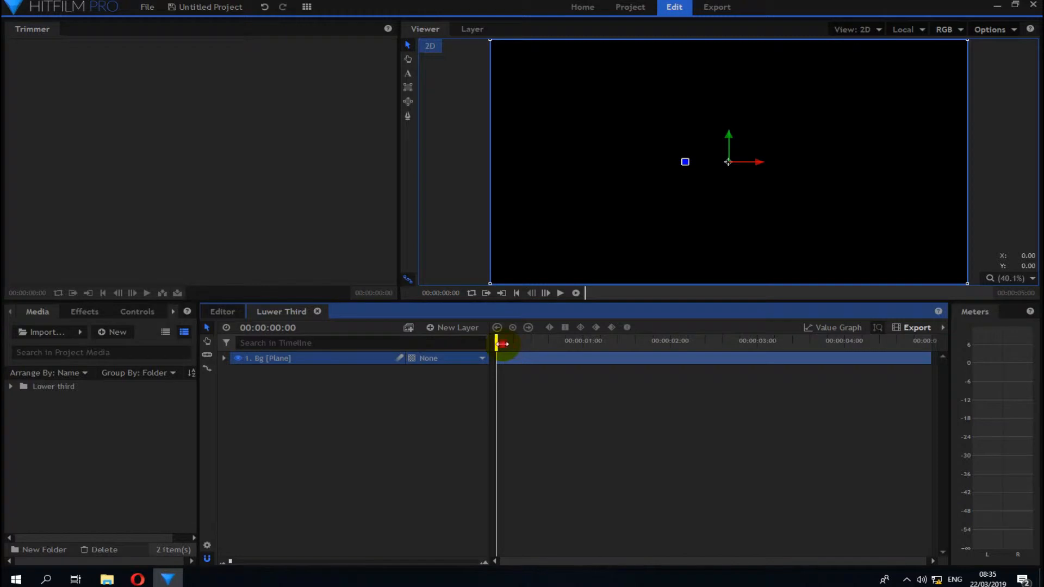
{"action": "left_click_drag", "start_coordinate": [503, 344], "coordinate": [417, 330]}
{"action": "left_click", "coordinate": [386, 401]}
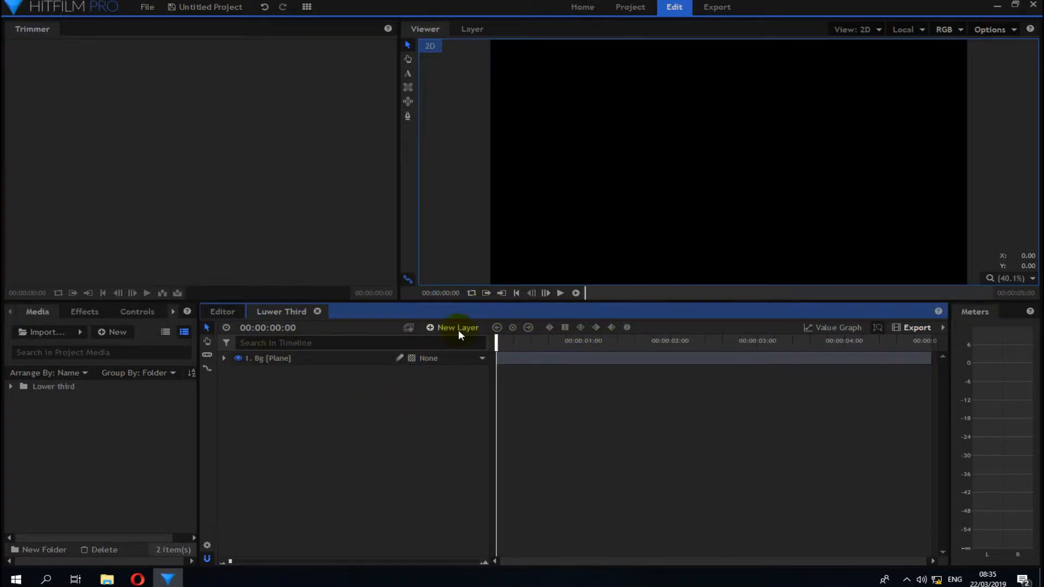
Step: Add a 1920 x 1080 plane layer in orange (#ff5500) above the Bg layer, keeping the default name
{"action": "left_click", "coordinate": [456, 328]}
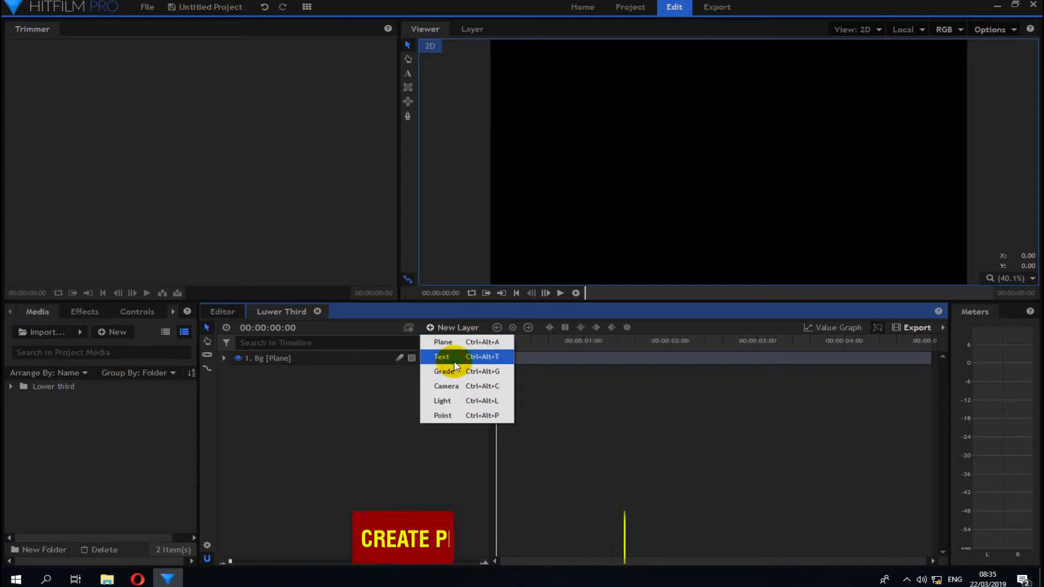
{"action": "left_click", "coordinate": [460, 344]}
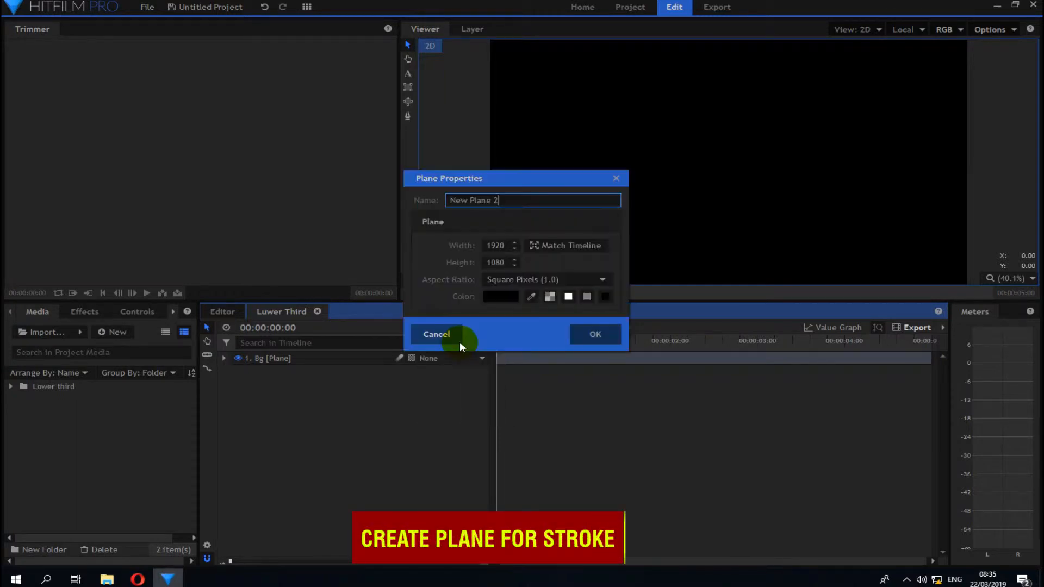
{"action": "left_click", "coordinate": [494, 298]}
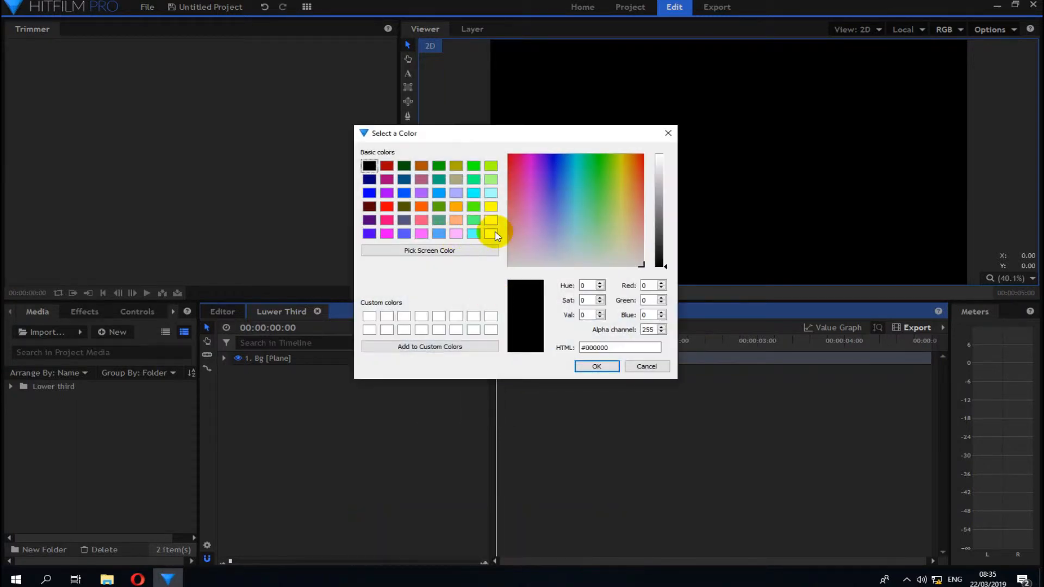
{"action": "left_click", "coordinate": [491, 206]}
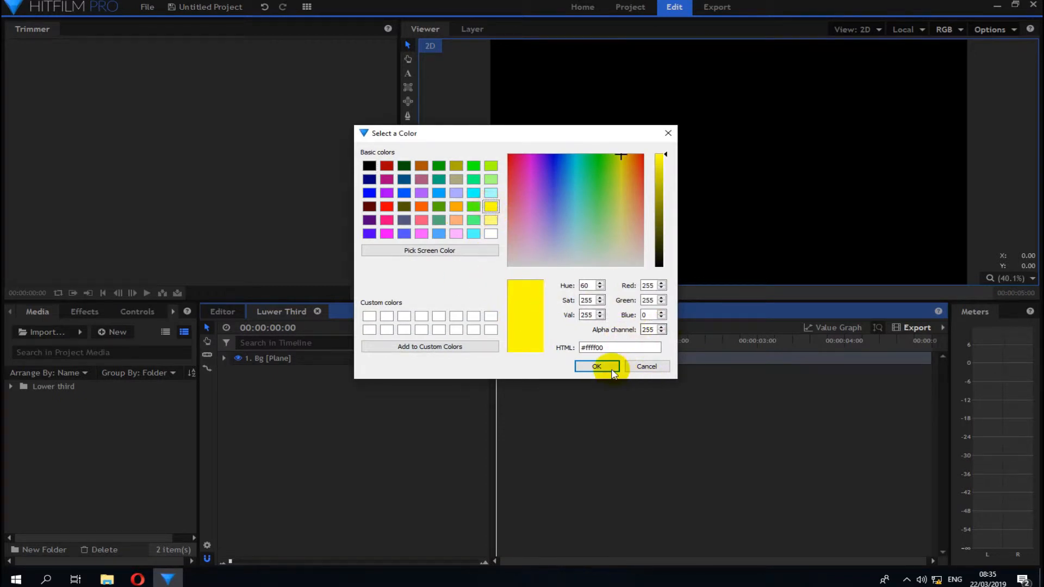
{"action": "left_click", "coordinate": [370, 206]}
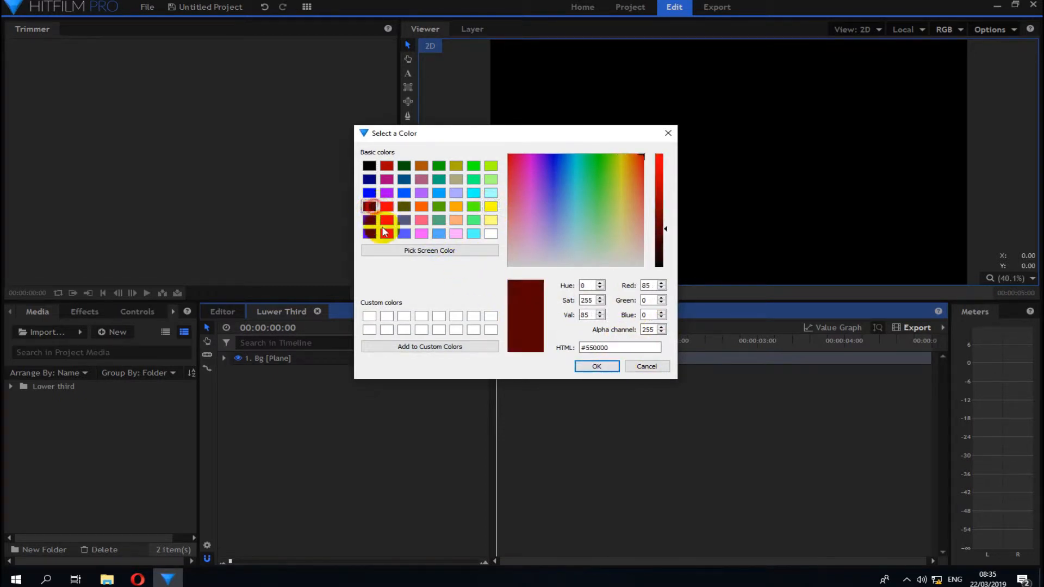
{"action": "left_click", "coordinate": [422, 206]}
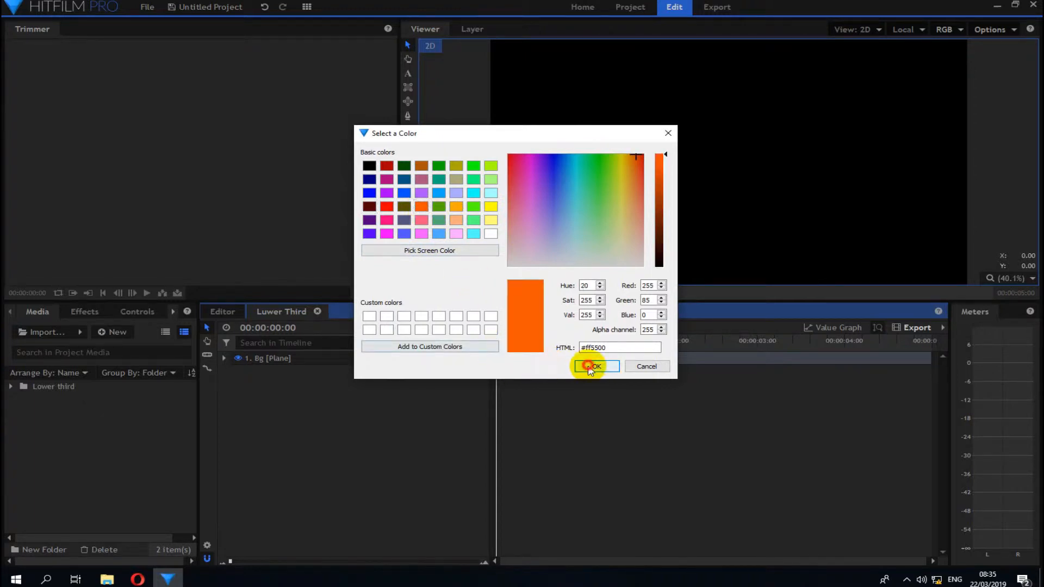
{"action": "left_click", "coordinate": [593, 364]}
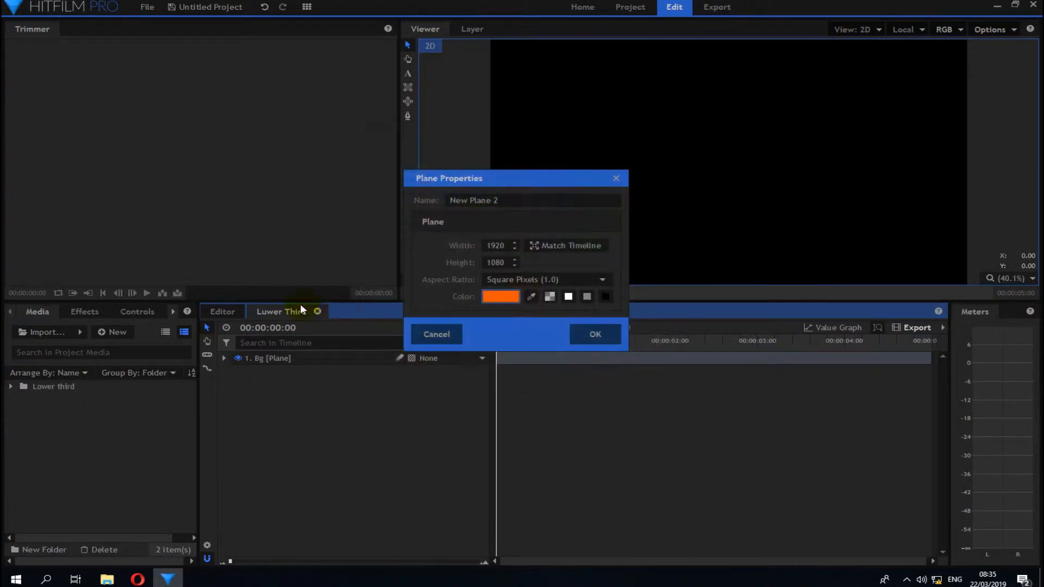
{"action": "left_click", "coordinate": [602, 333]}
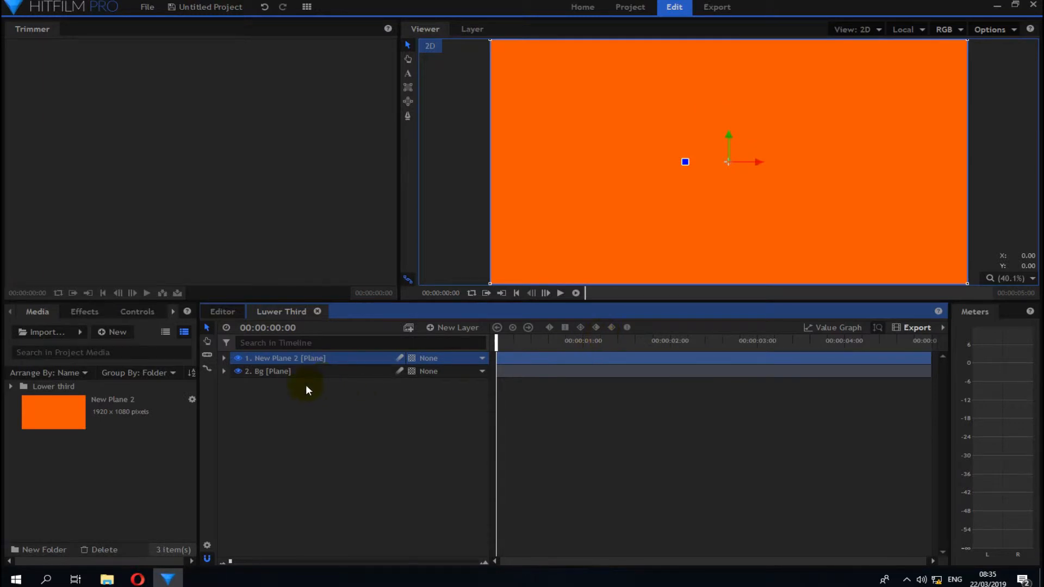
Step: Rename the orange plane layer as "Orange Stroke"
{"action": "right_click", "coordinate": [283, 364]}
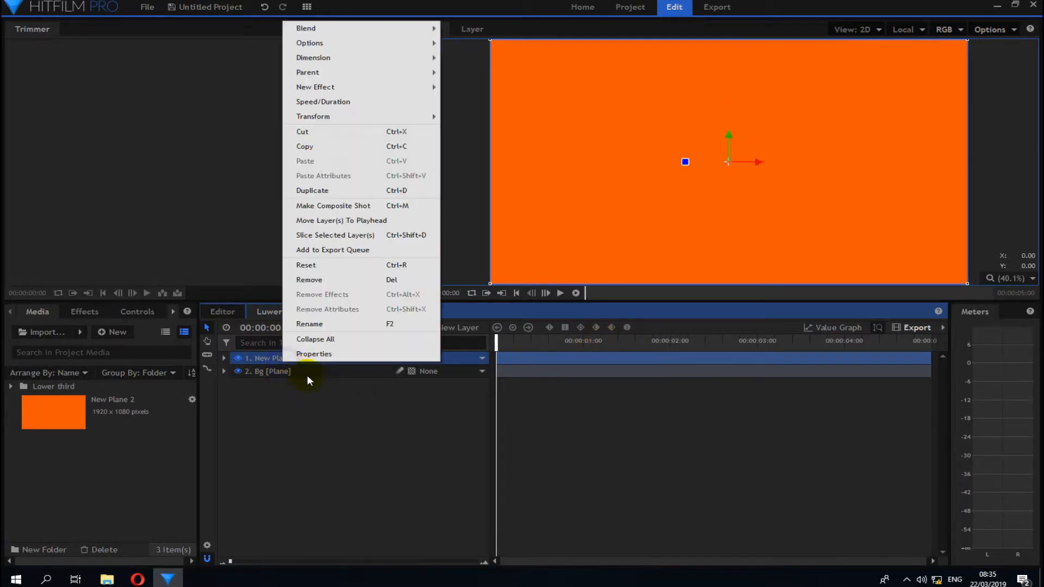
{"action": "left_click", "coordinate": [301, 325]}
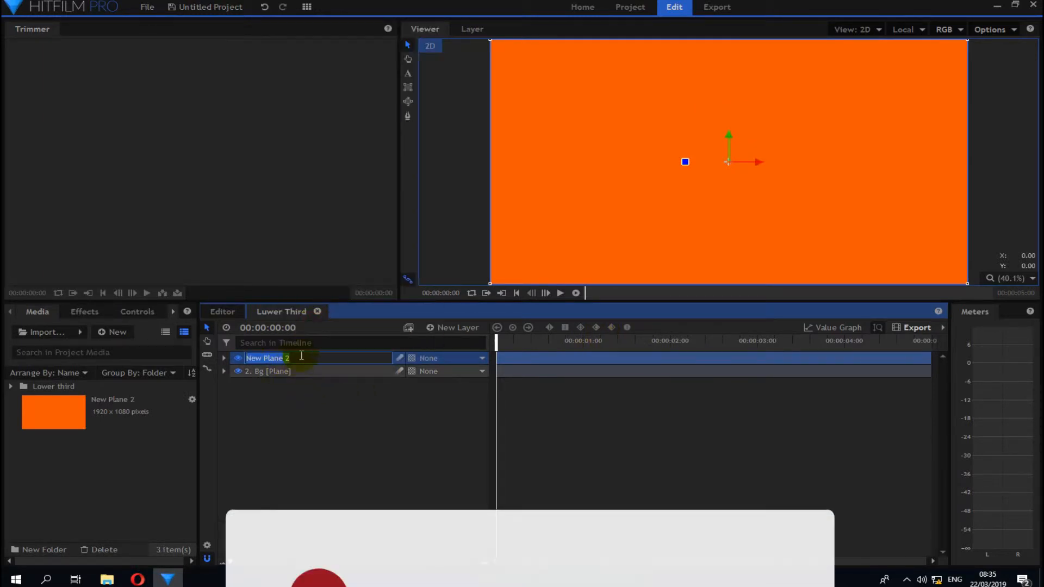
{"action": "type", "text": "Orange"}
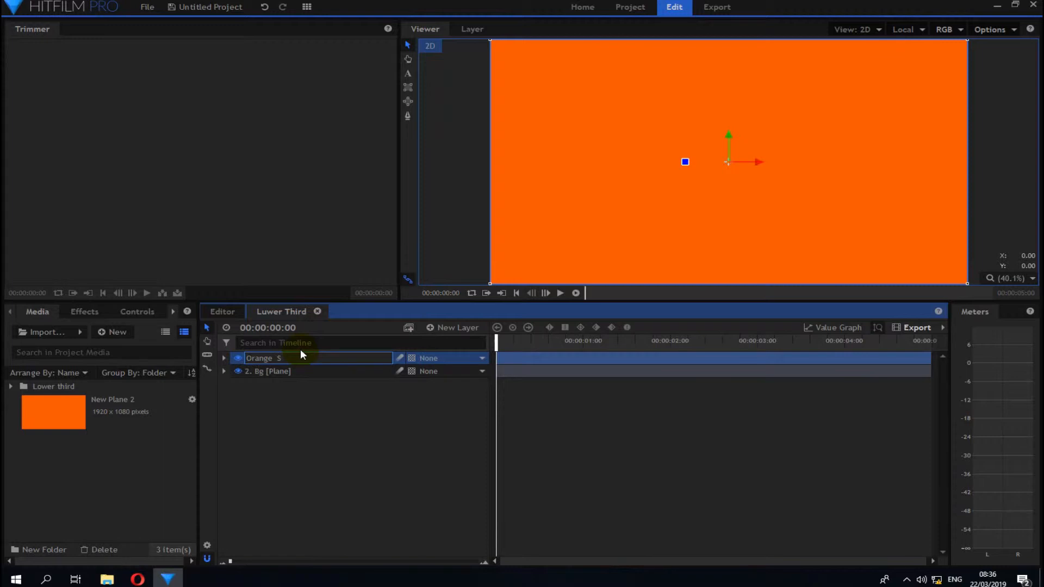
{"action": "type", "text": " Stroke"}
{"action": "left_click", "coordinate": [308, 400]}
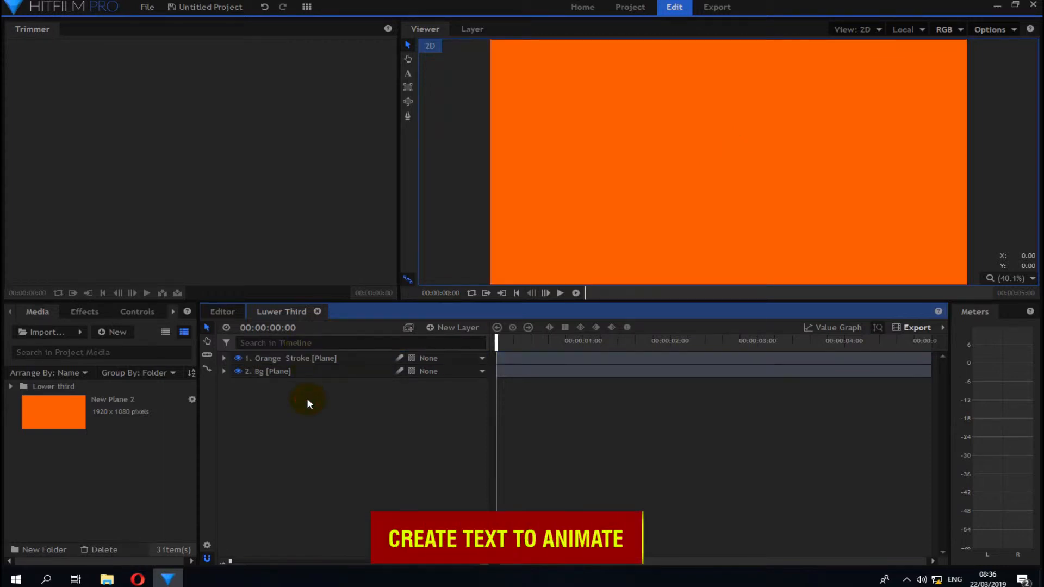
Step: Add a text layer above Orange Stroke with the title "BASIC LOWER THIRD" in capitals
{"action": "left_click", "coordinate": [460, 328]}
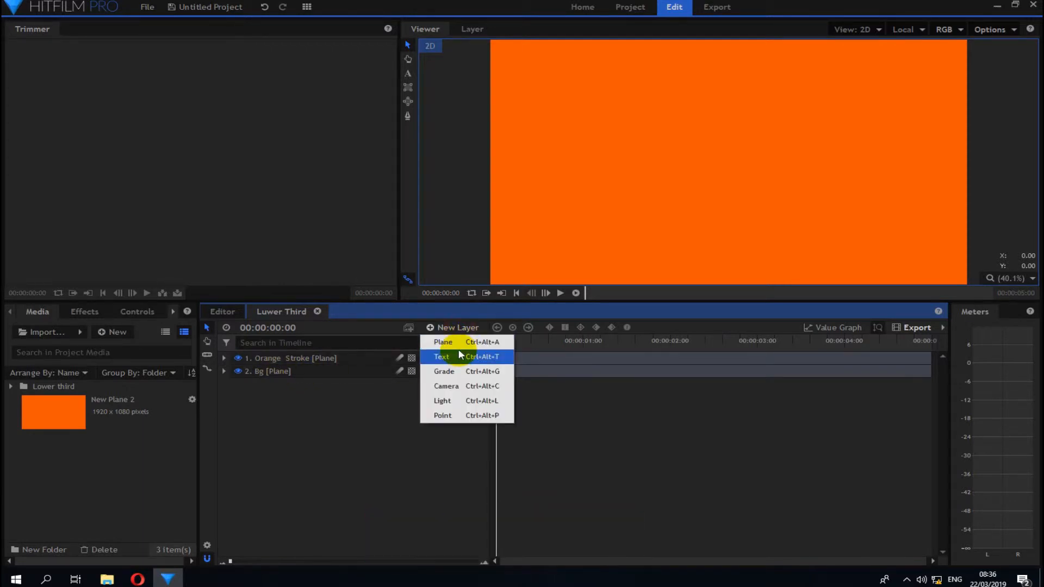
{"action": "left_click", "coordinate": [458, 363]}
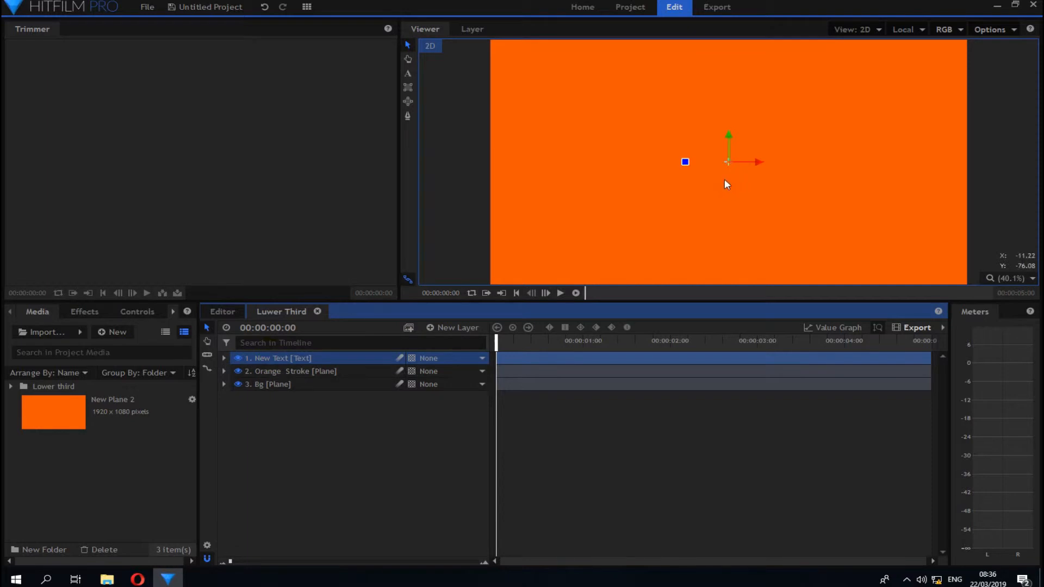
{"action": "left_click", "coordinate": [407, 73]}
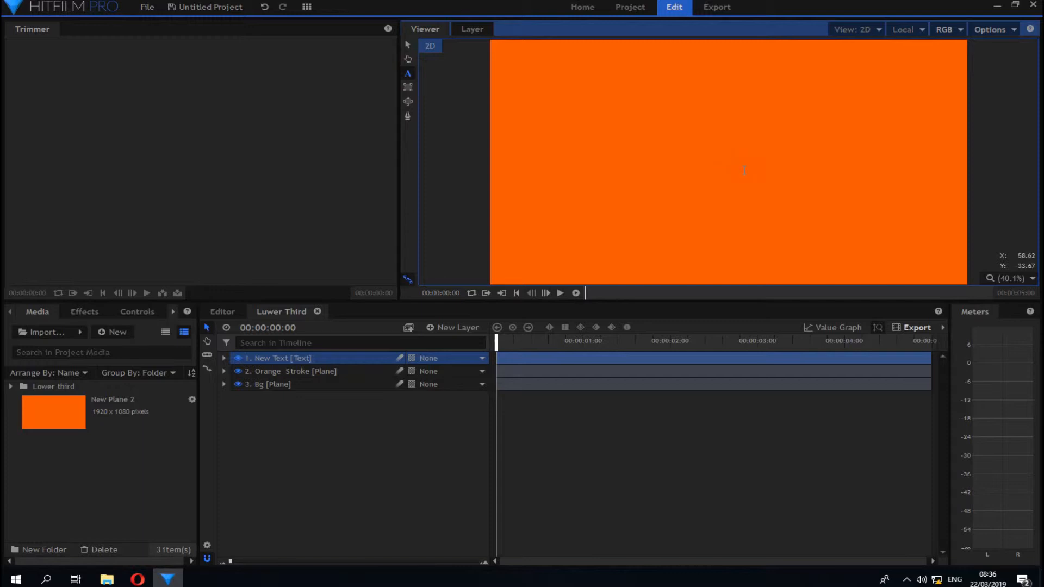
{"action": "type", "text": "Basic Lower Third"}
{"action": "double_click", "coordinate": [766, 157]}
{"action": "key", "text": "ctrl+a"}
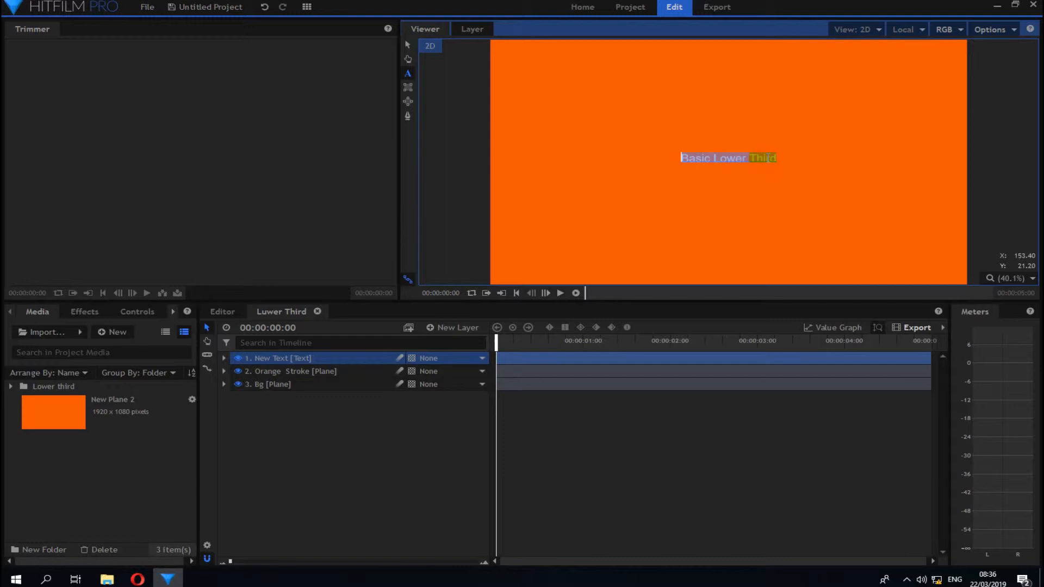
{"action": "type", "text": "BASIC LO"}
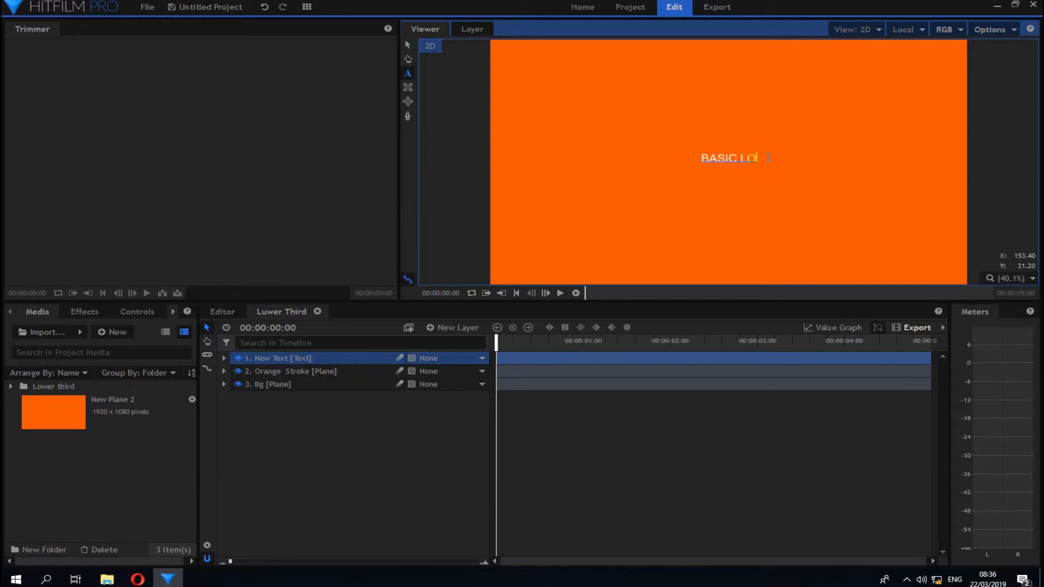
{"action": "type", "text": "WER T"}
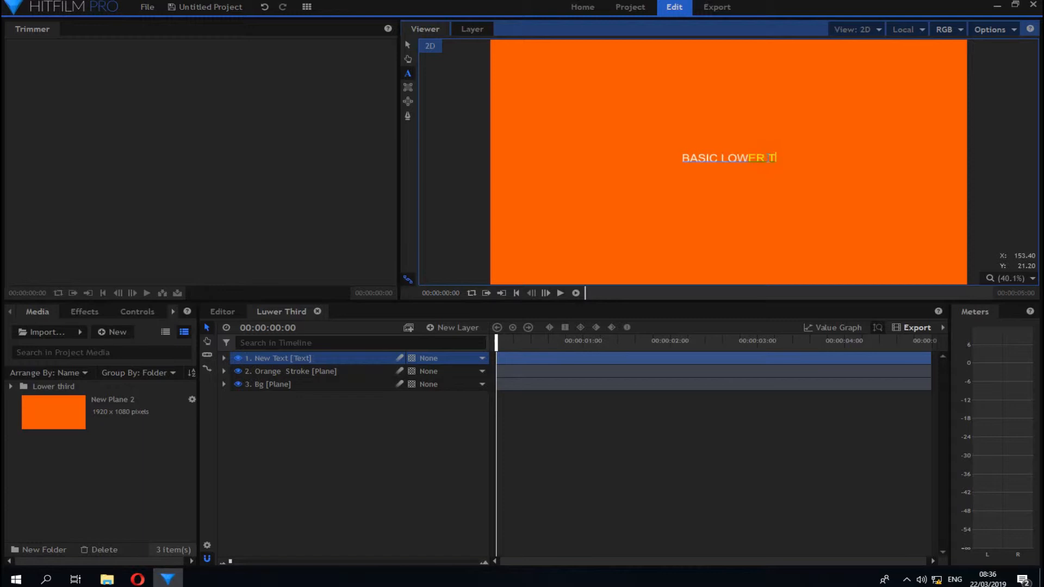
{"action": "type", "text": "HIR"}
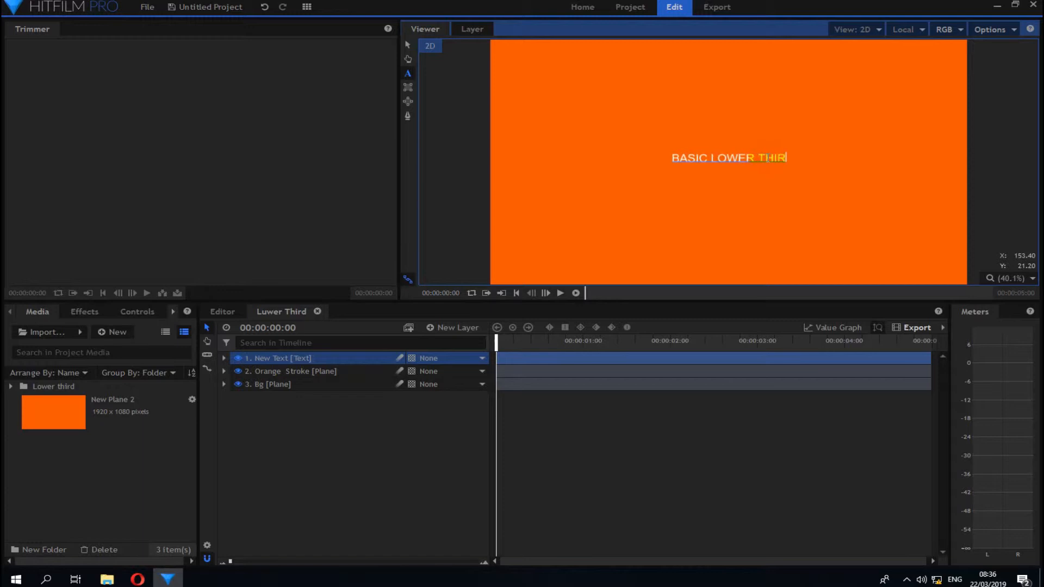
{"action": "type", "text": "D"}
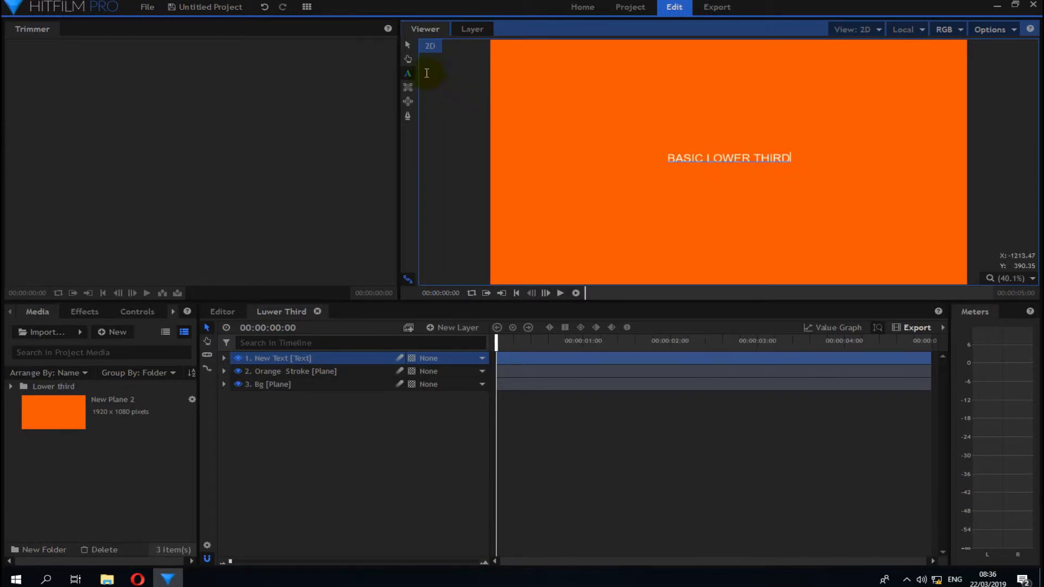
{"action": "left_click", "coordinate": [408, 45]}
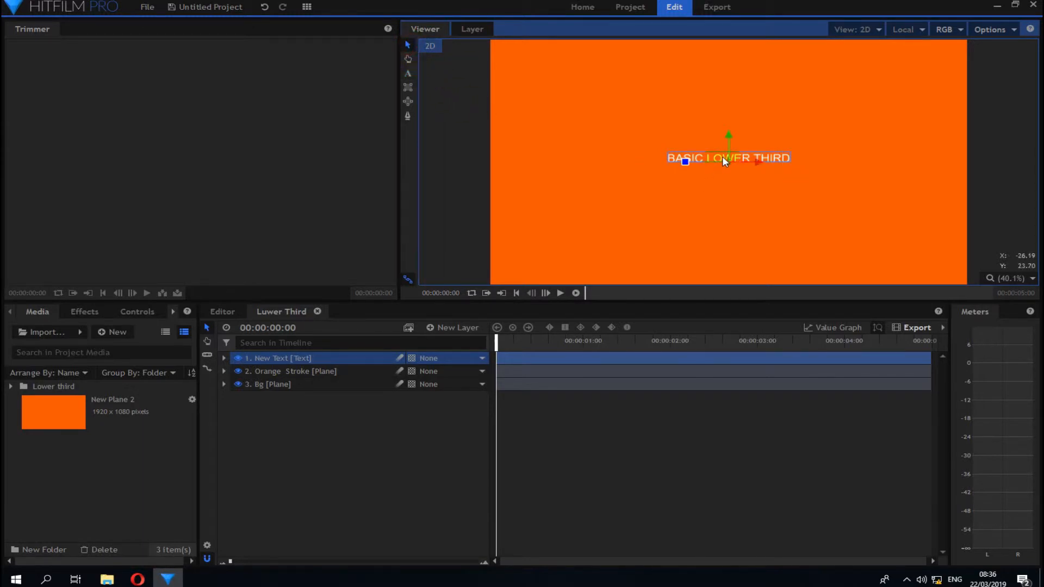
Step: Change the title text's font to Tw Cen MT
{"action": "left_click", "coordinate": [173, 312]}
{"action": "left_click", "coordinate": [173, 312]}
{"action": "left_click", "coordinate": [141, 314]}
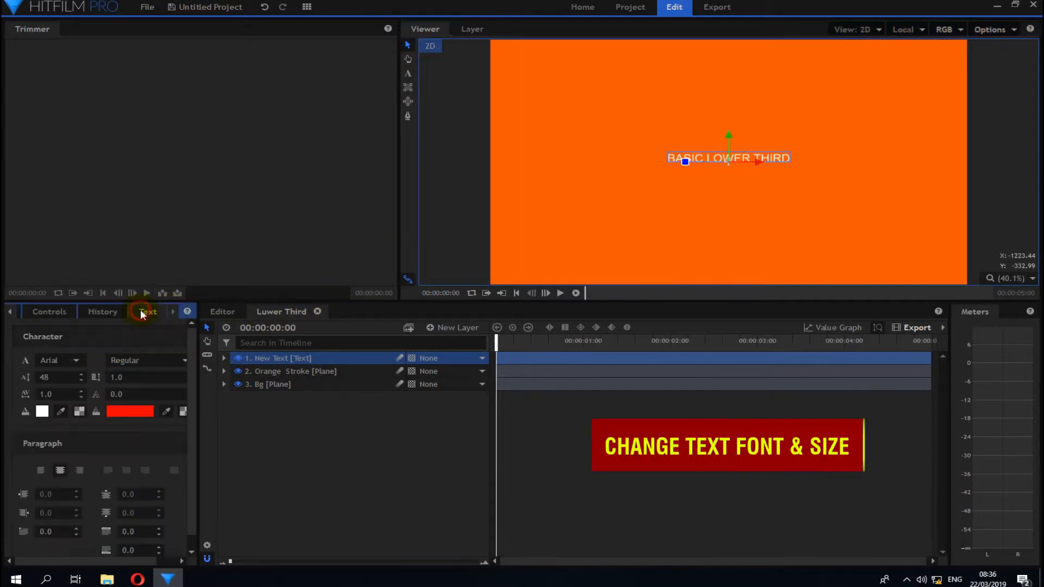
{"action": "left_click", "coordinate": [80, 364]}
{"action": "scroll", "coordinate": [127, 299], "scroll_direction": "down", "scroll_amount": 5}
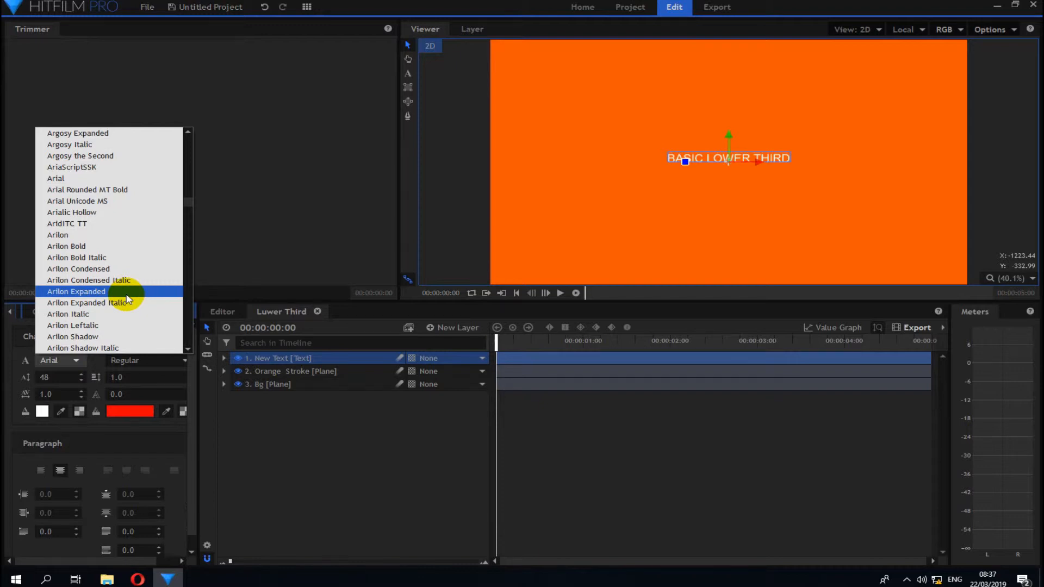
{"action": "key", "text": "s"}
{"action": "key", "text": "Down"}
{"action": "key", "text": "Down"}
{"action": "key", "text": "Down"}
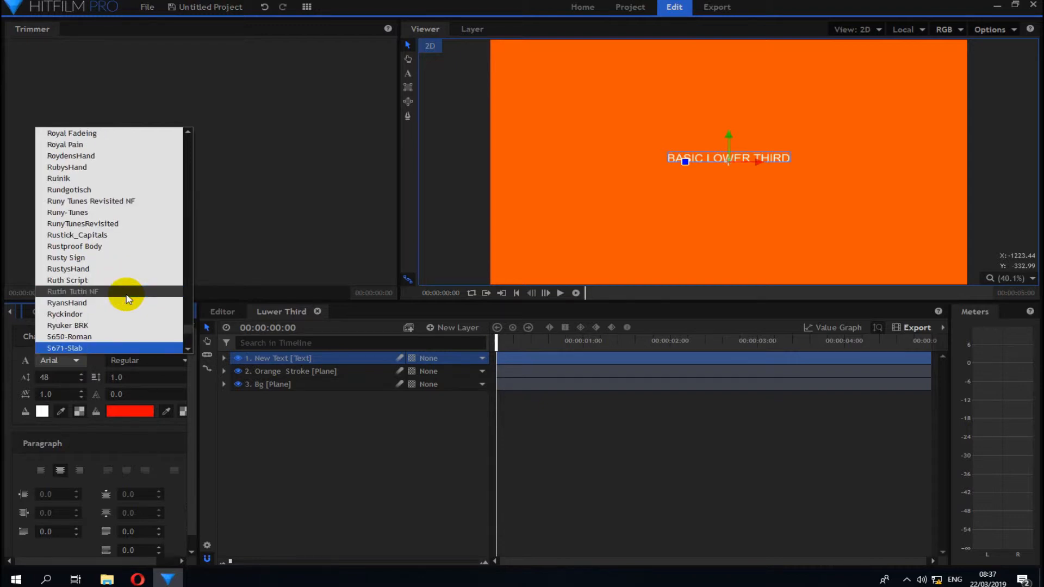
{"action": "scroll", "coordinate": [127, 315], "scroll_direction": "down", "scroll_amount": 19}
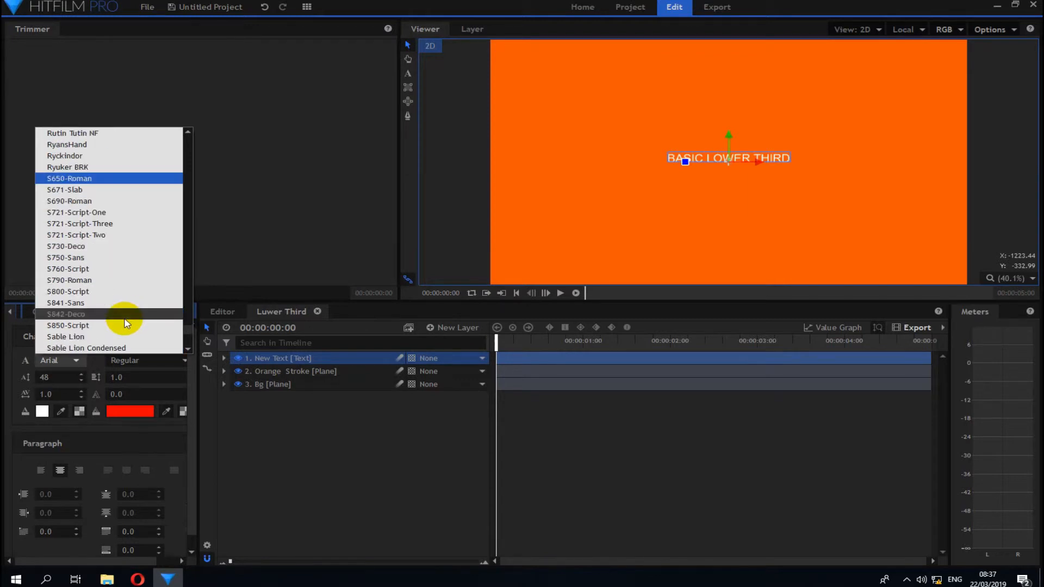
{"action": "scroll", "coordinate": [129, 328], "scroll_direction": "down", "scroll_amount": 15}
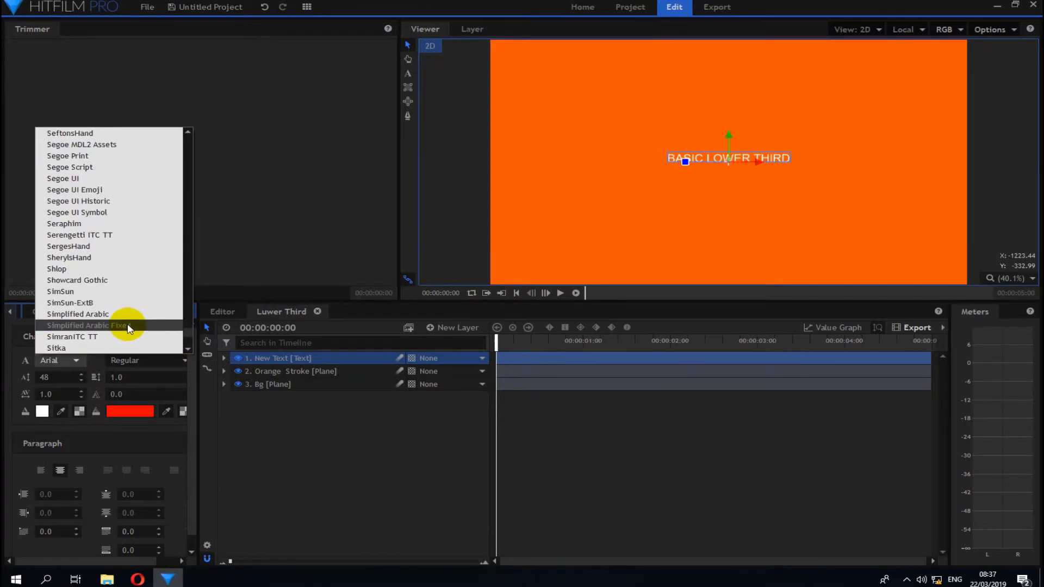
{"action": "scroll", "coordinate": [128, 329], "scroll_direction": "down", "scroll_amount": 15}
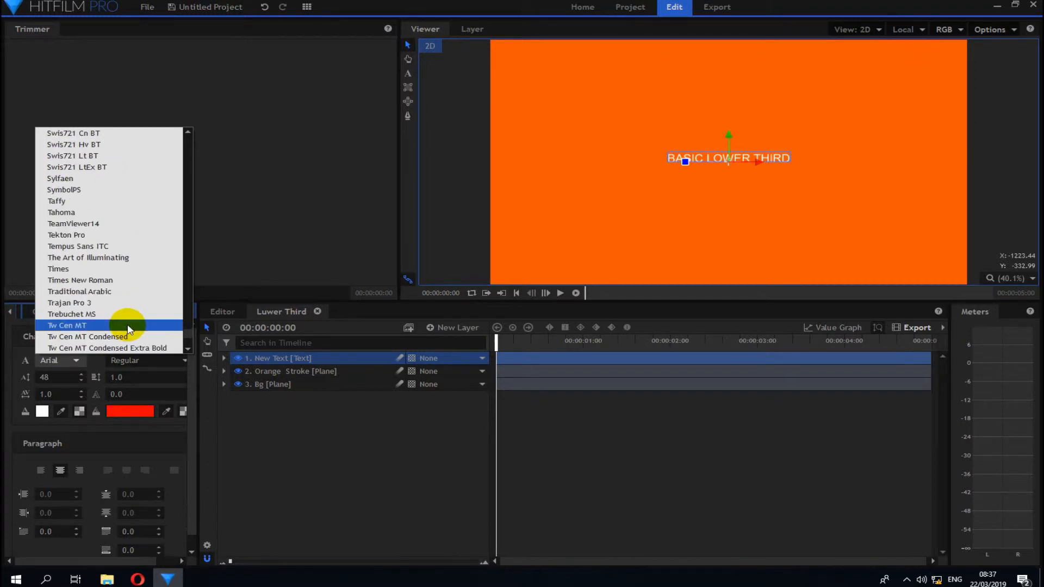
{"action": "left_click", "coordinate": [129, 326]}
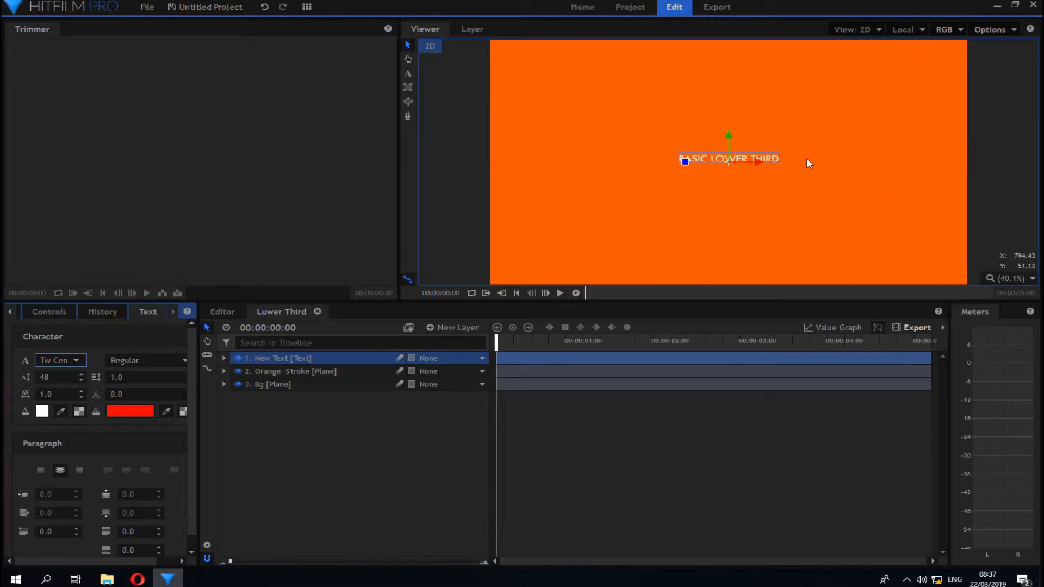
Step: Increase the title text's font size to 83, leaving no layer selected
{"action": "scroll", "coordinate": [702, 155], "scroll_direction": "up", "scroll_amount": 3}
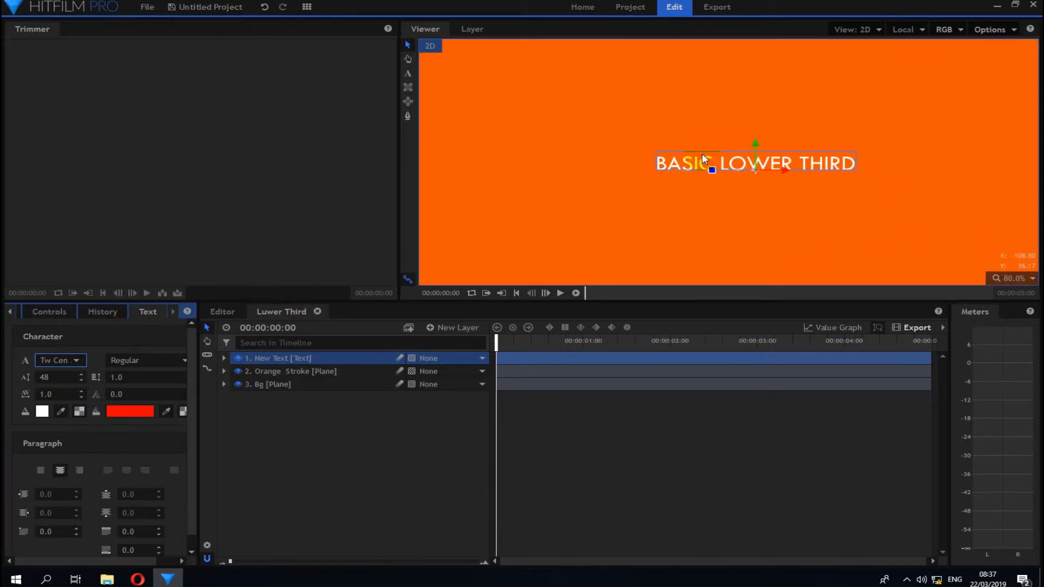
{"action": "scroll", "coordinate": [703, 153], "scroll_direction": "down", "scroll_amount": 2}
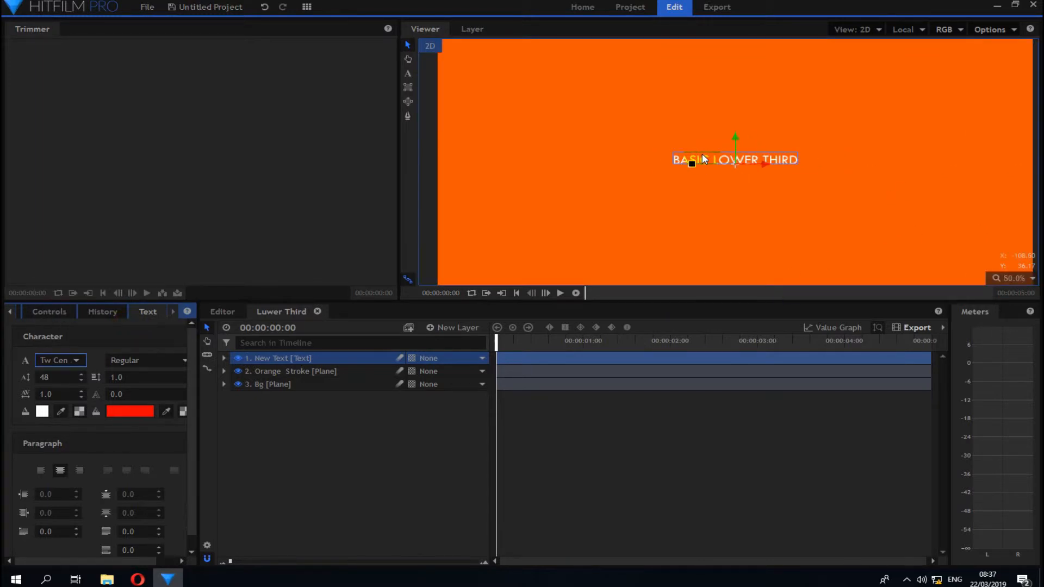
{"action": "left_click", "coordinate": [83, 375]}
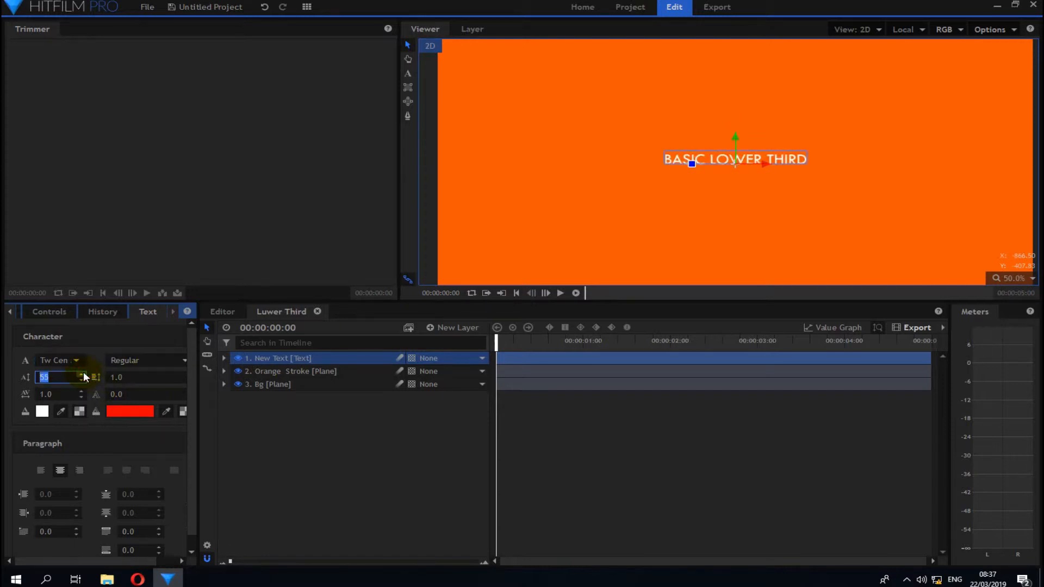
{"action": "left_click_drag", "start_coordinate": [85, 376], "coordinate": [85, 373]}
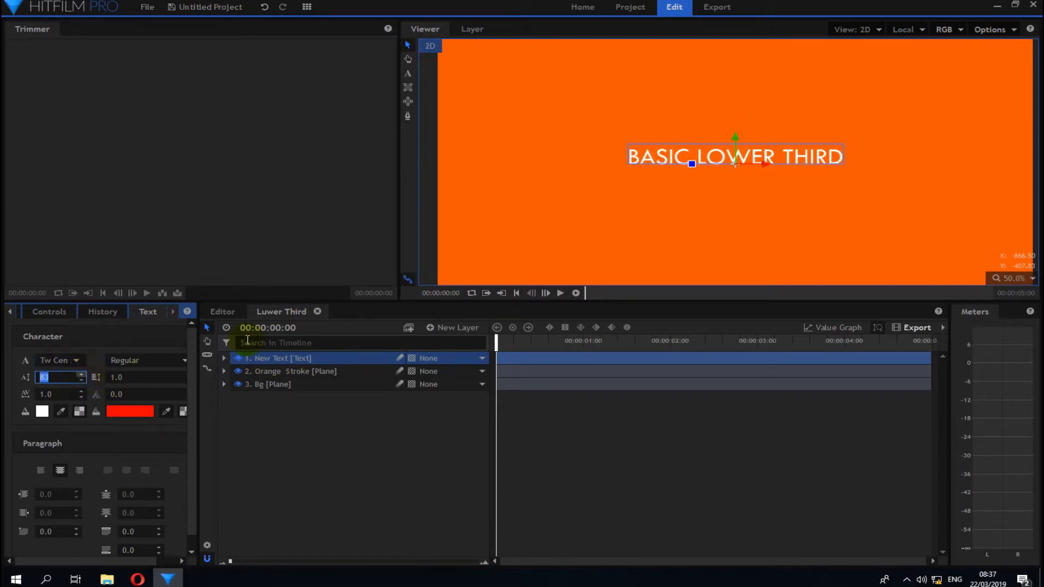
{"action": "left_click", "coordinate": [944, 231]}
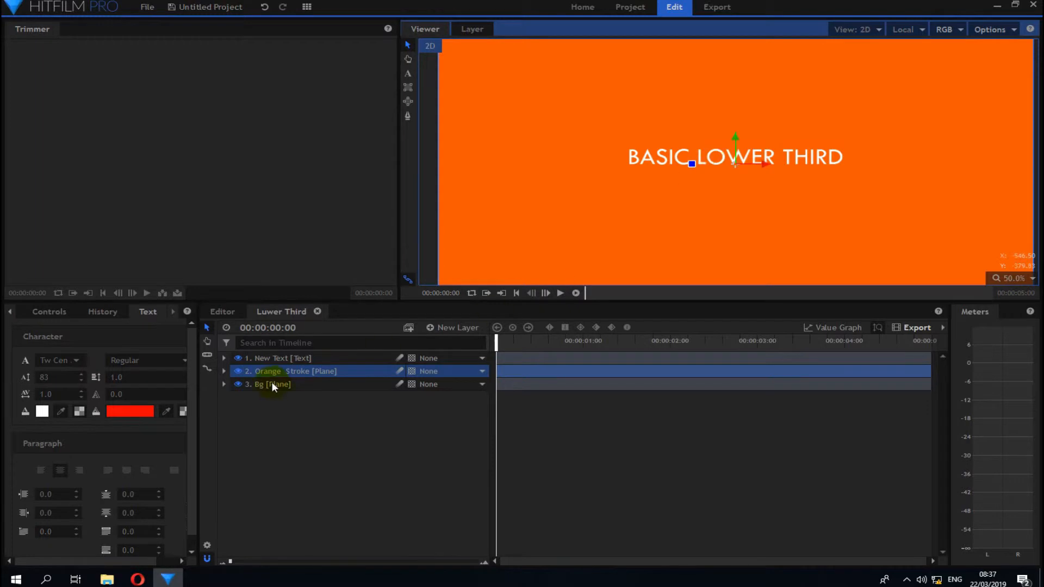
{"action": "left_click", "coordinate": [371, 465]}
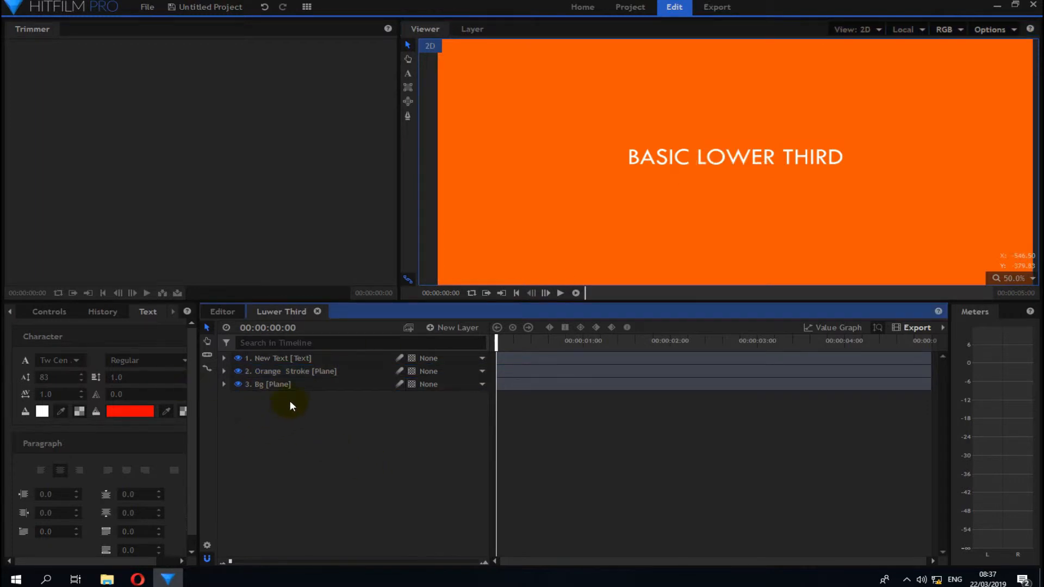
Step: Rename the text layer as "BASIC LOWER THIRD"
{"action": "left_click", "coordinate": [290, 359]}
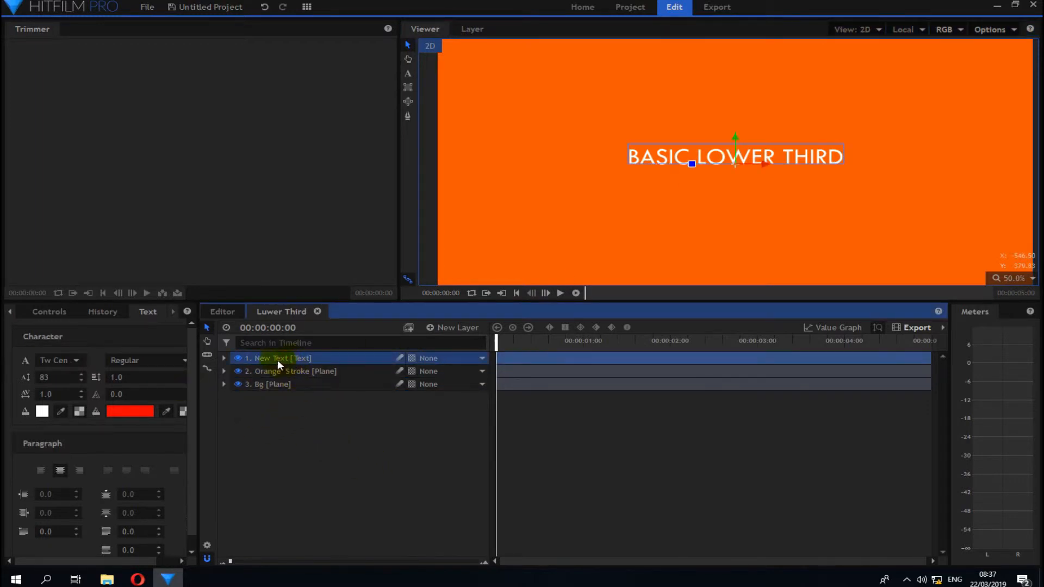
{"action": "right_click", "coordinate": [277, 359]}
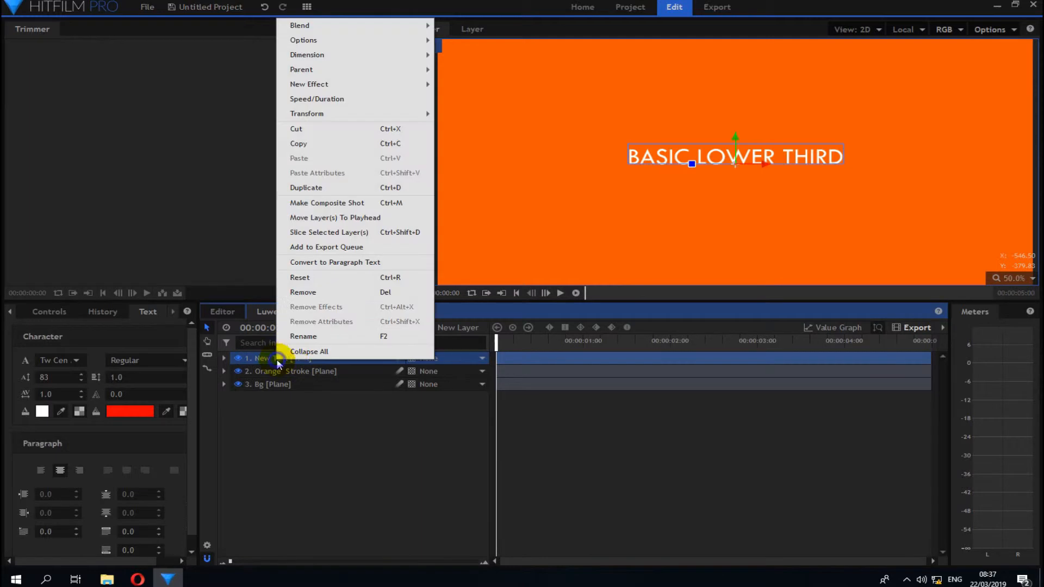
{"action": "left_click", "coordinate": [306, 337]}
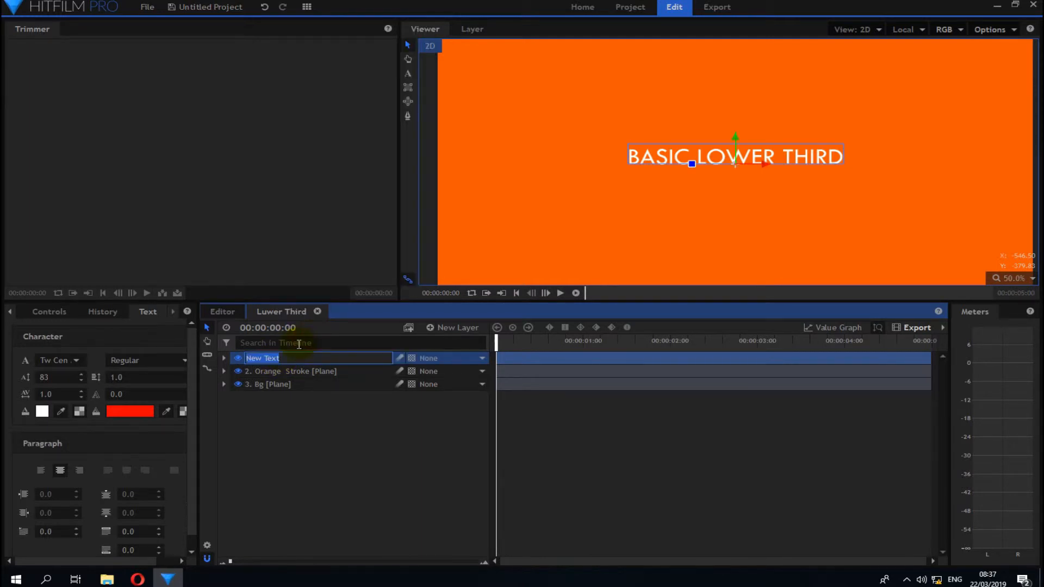
{"action": "type", "text": "BASIC LOWER THIRD"}
{"action": "left_click", "coordinate": [314, 429]}
Step: Move the BASIC LOWER THIRD text layer below the Orange Stroke layer and hide Orange Stroke
{"action": "left_click", "coordinate": [344, 359]}
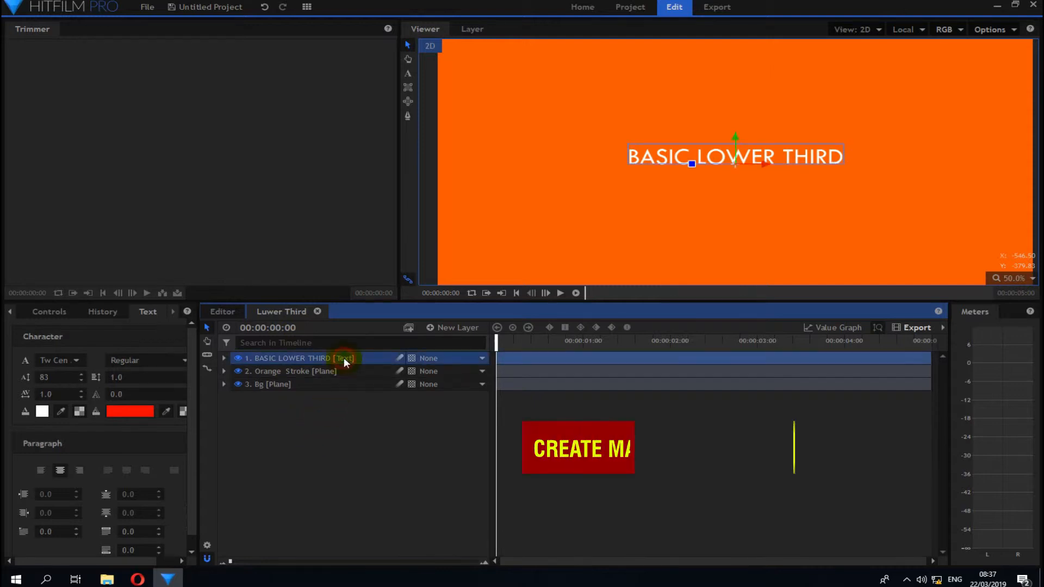
{"action": "left_click", "coordinate": [291, 372]}
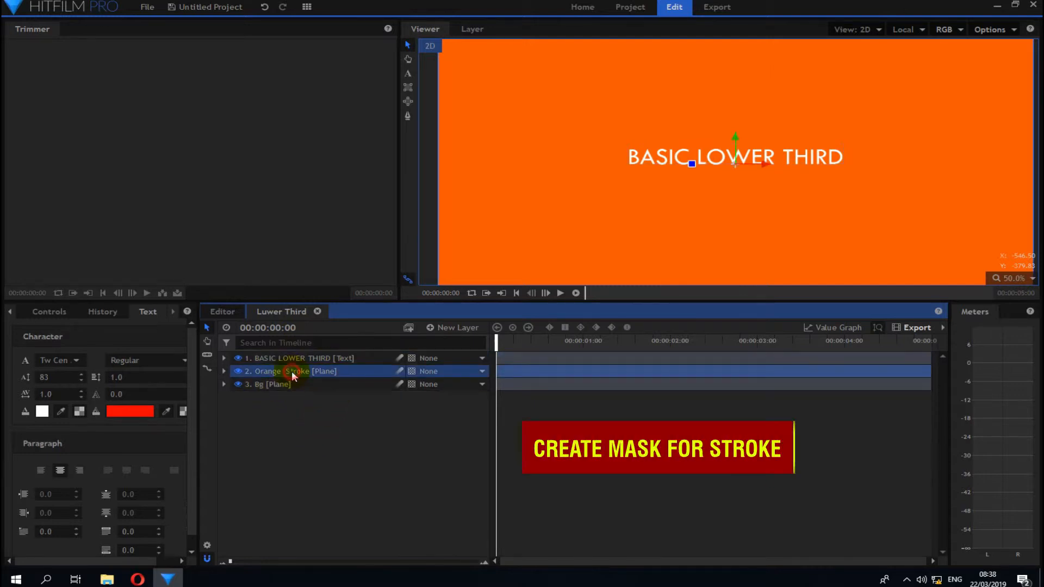
{"action": "left_click_drag", "start_coordinate": [297, 354], "coordinate": [292, 378]}
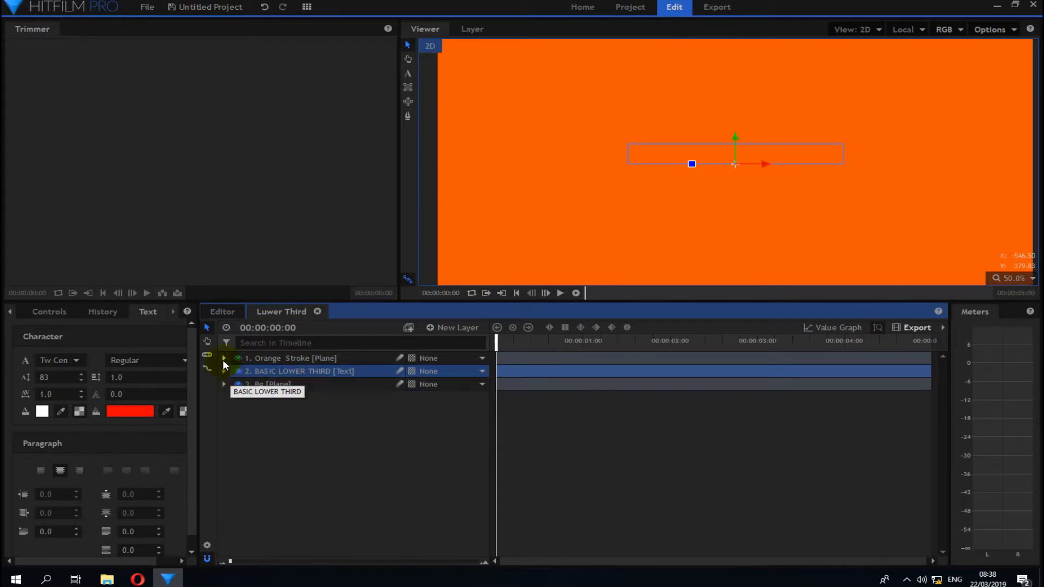
{"action": "left_click", "coordinate": [239, 358]}
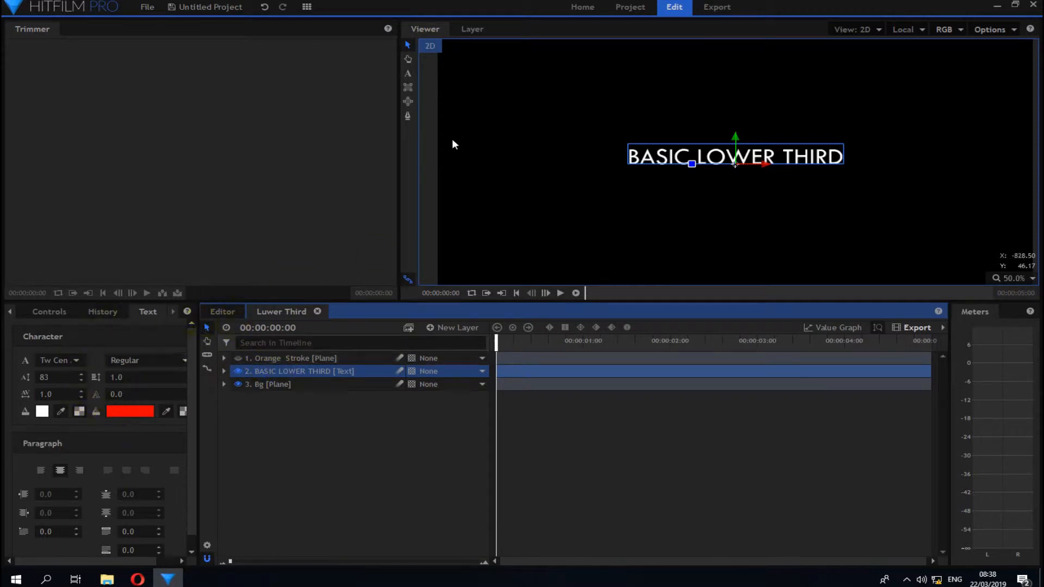
{"action": "left_click", "coordinate": [407, 92]}
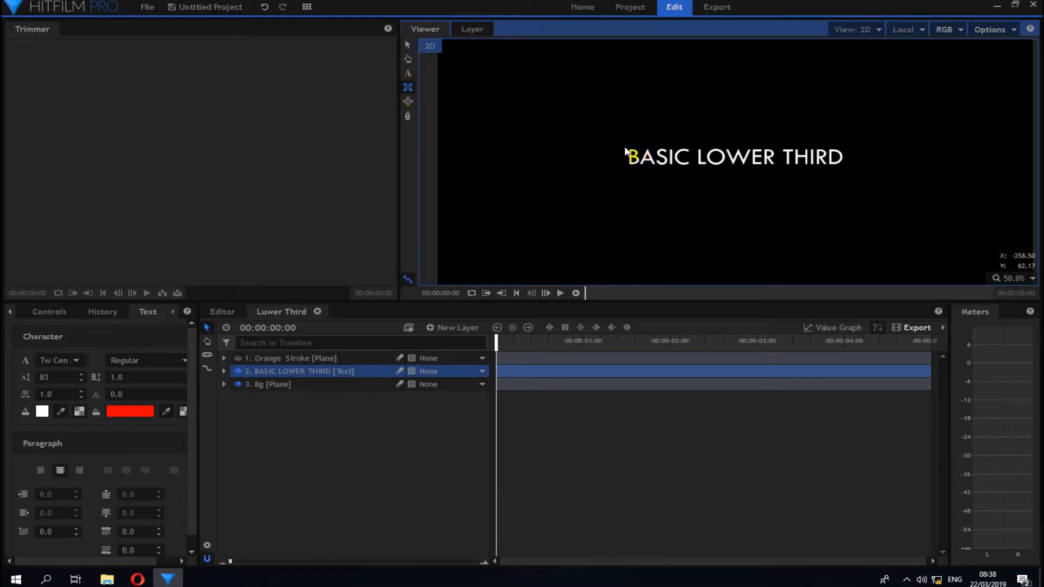
{"action": "left_click_drag", "start_coordinate": [620, 143], "coordinate": [625, 168]}
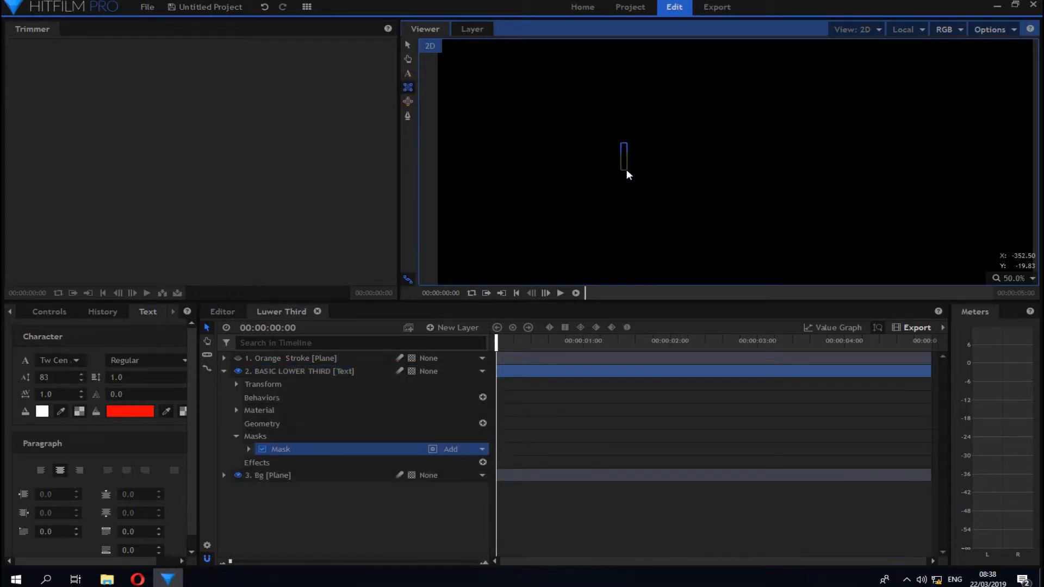
{"action": "key", "text": "ctrl+z"}
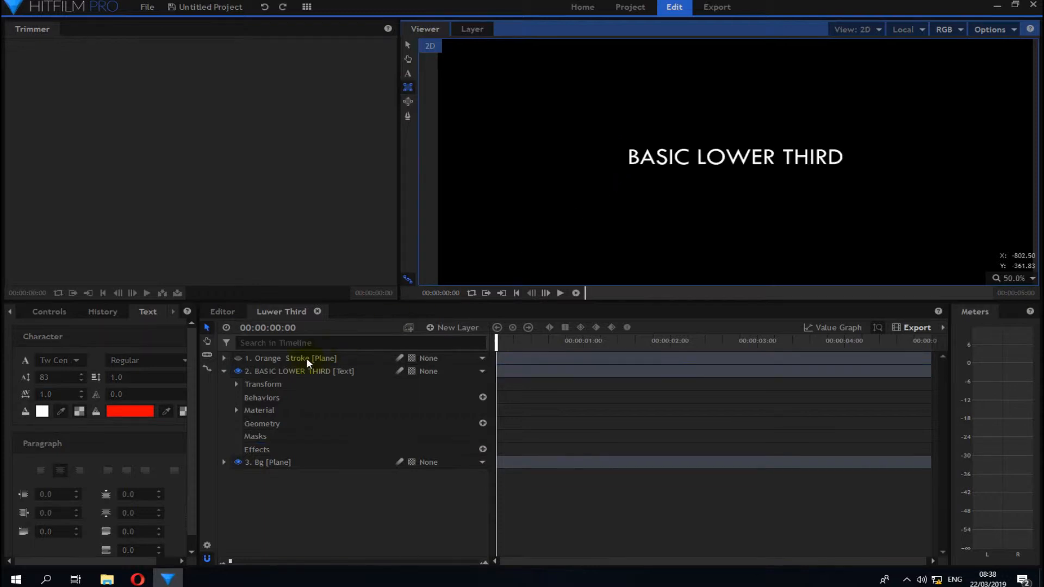
Step: Draw a thin vertical rectangle mask on the Orange Stroke layer, just before the B of BASIC and slightly taller than the text
{"action": "left_click", "coordinate": [300, 359]}
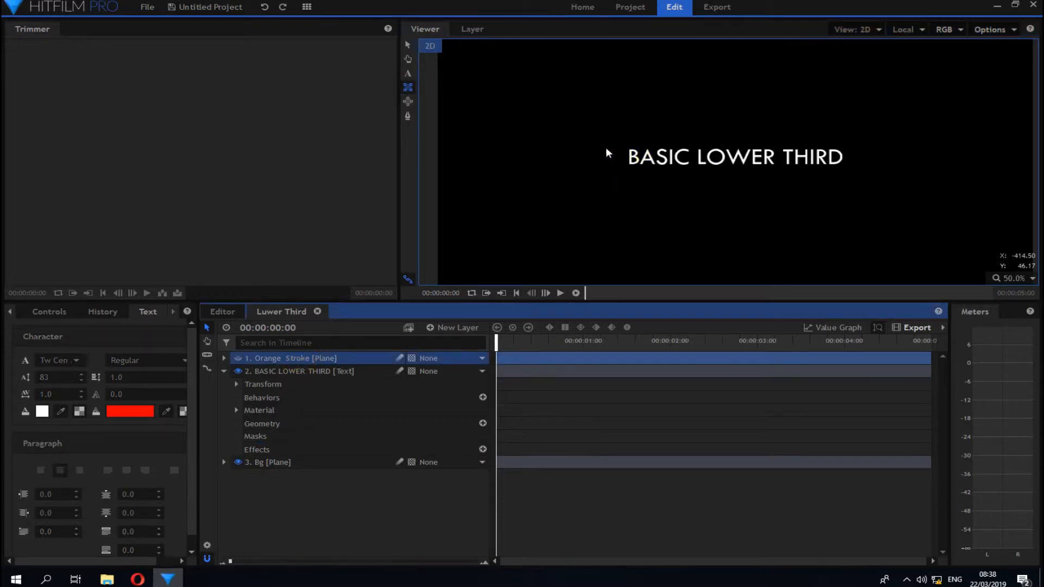
{"action": "left_click", "coordinate": [404, 85]}
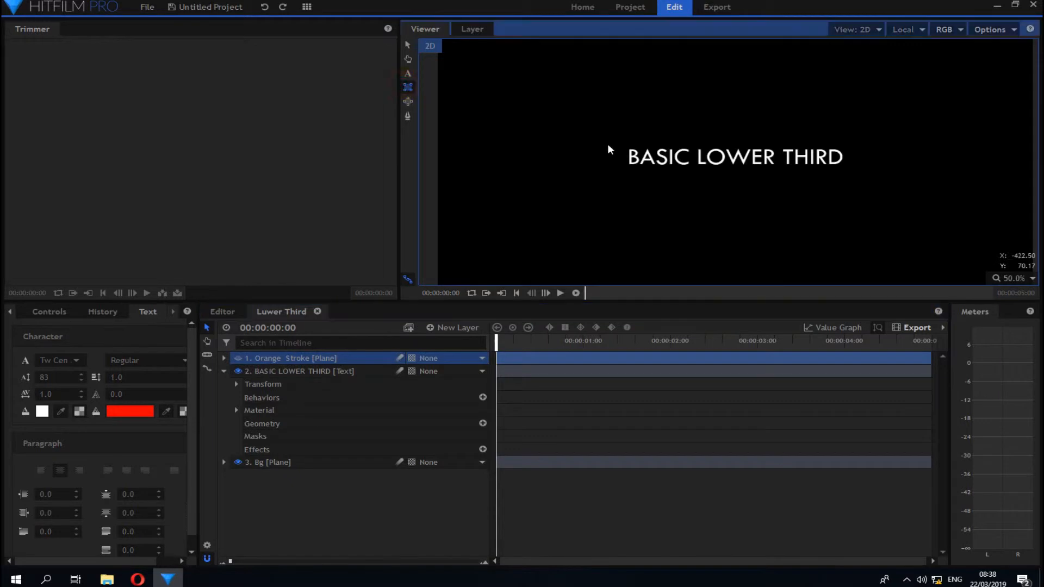
{"action": "left_click_drag", "start_coordinate": [621, 144], "coordinate": [624, 169]}
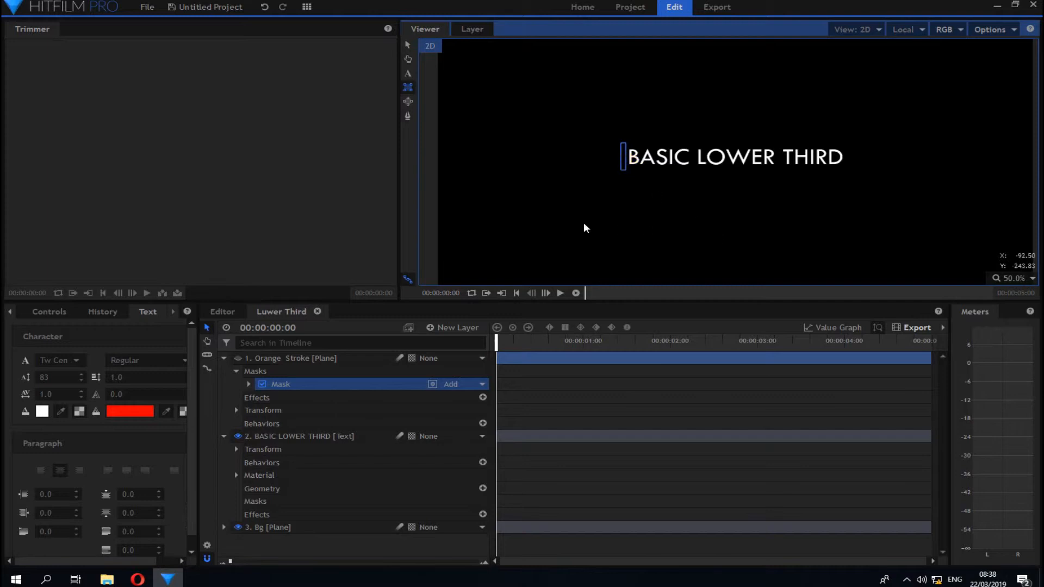
Step: Make the Orange Stroke layer visible, return to the selection tool and deselect the mask
{"action": "left_click", "coordinate": [280, 357]}
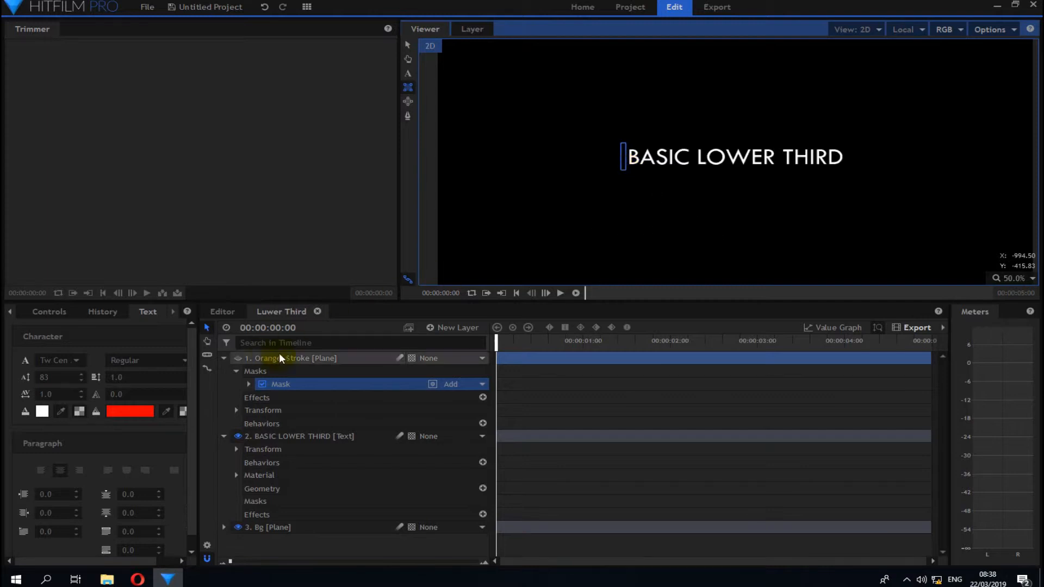
{"action": "left_click", "coordinate": [238, 358]}
{"action": "left_click", "coordinate": [238, 360]}
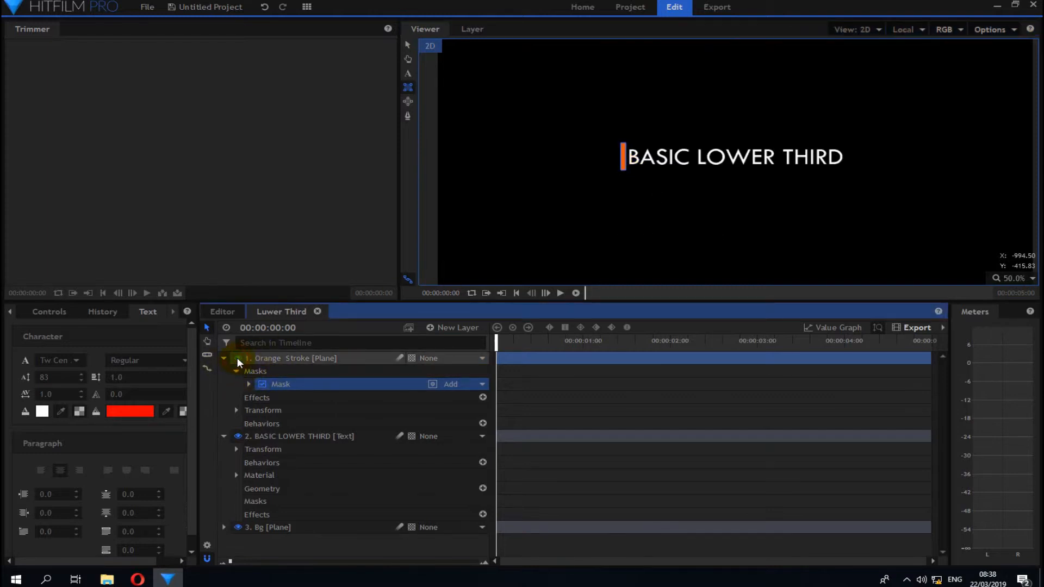
{"action": "left_click", "coordinate": [408, 46]}
{"action": "left_click", "coordinate": [344, 116]}
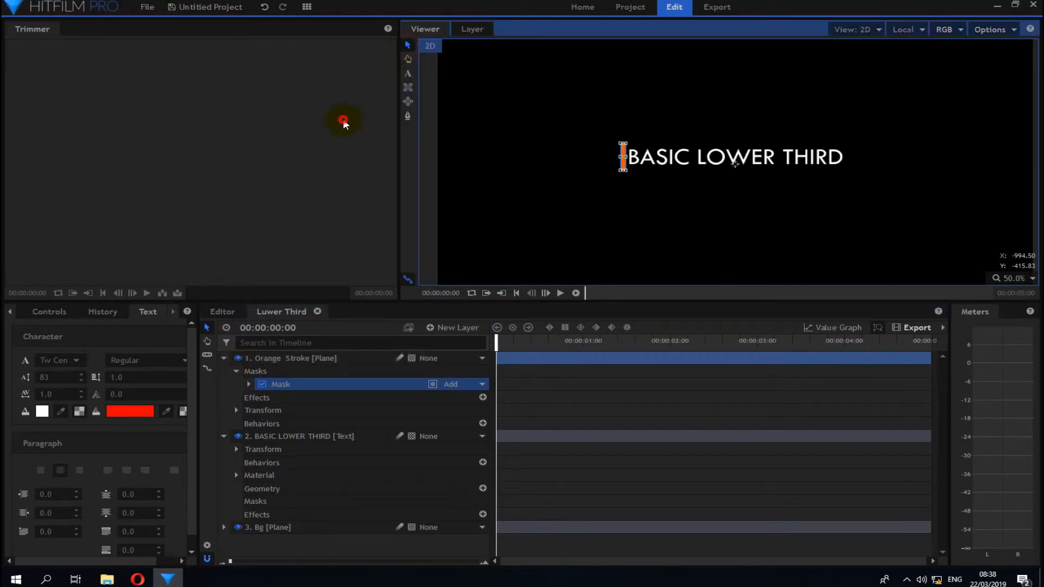
{"action": "left_click", "coordinate": [651, 257]}
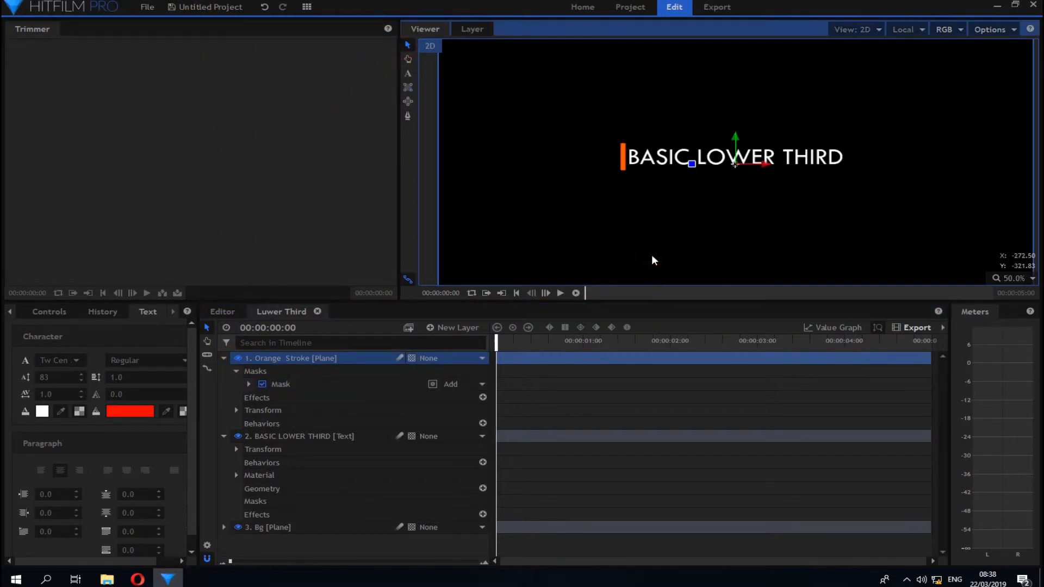
Step: Expand the Orange Stroke layer's Transform properties and collapse its Masks group
{"action": "scroll", "coordinate": [651, 254], "scroll_direction": "down", "scroll_amount": 1}
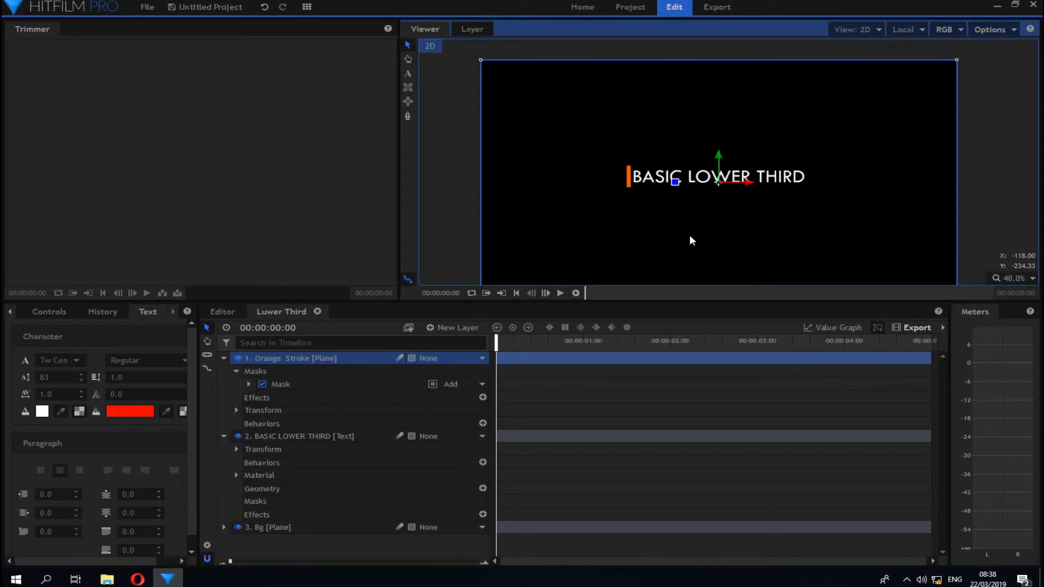
{"action": "scroll", "coordinate": [689, 236], "scroll_direction": "up", "scroll_amount": 2}
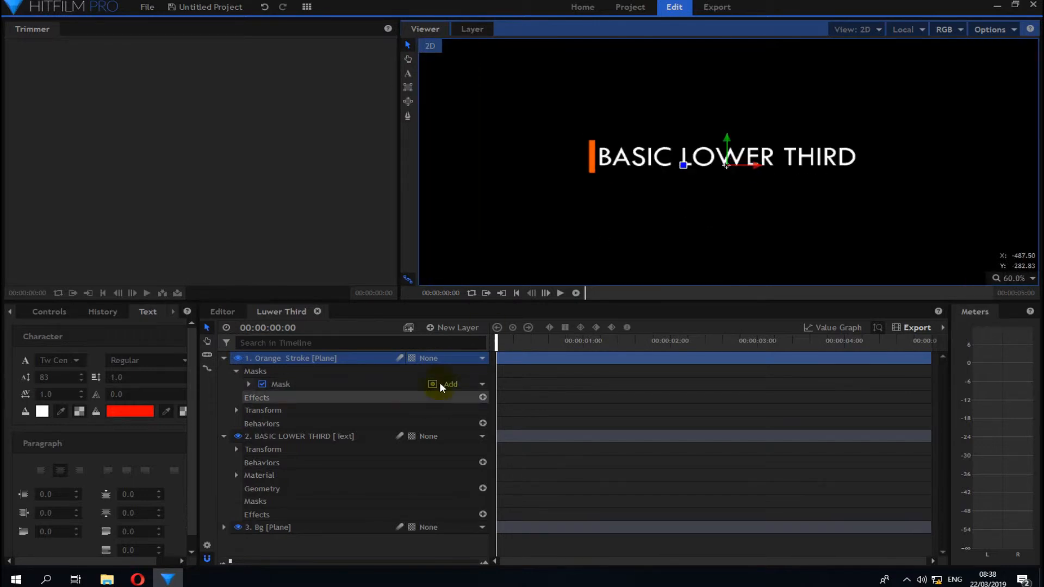
{"action": "left_click", "coordinate": [296, 357]}
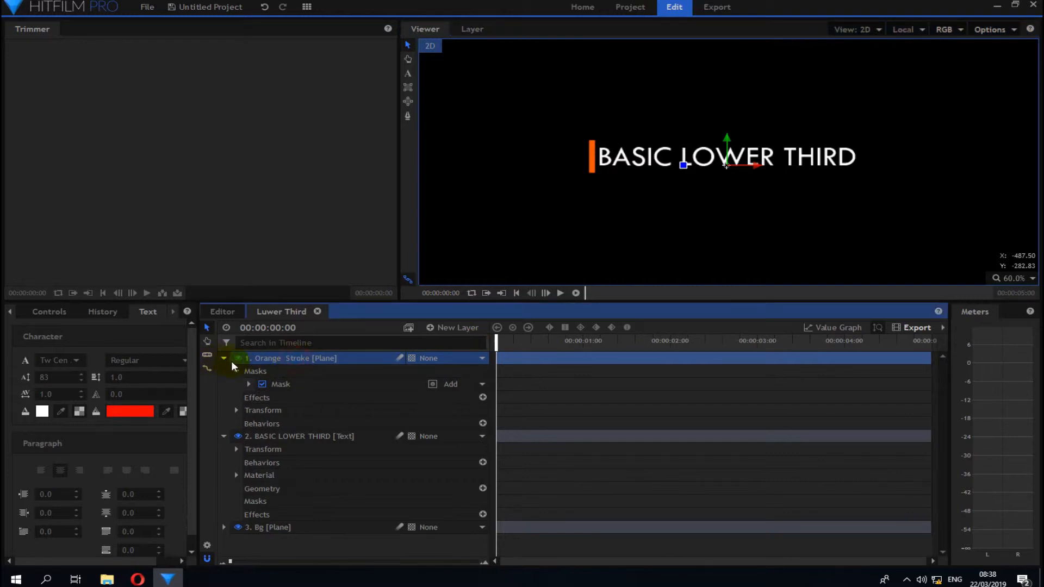
{"action": "left_click", "coordinate": [237, 410]}
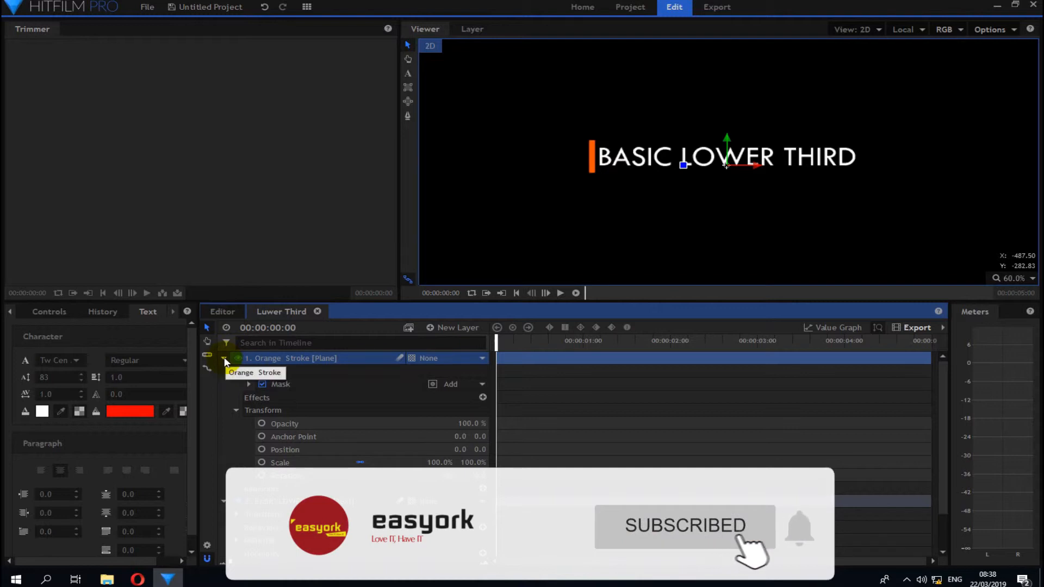
{"action": "left_click", "coordinate": [236, 371]}
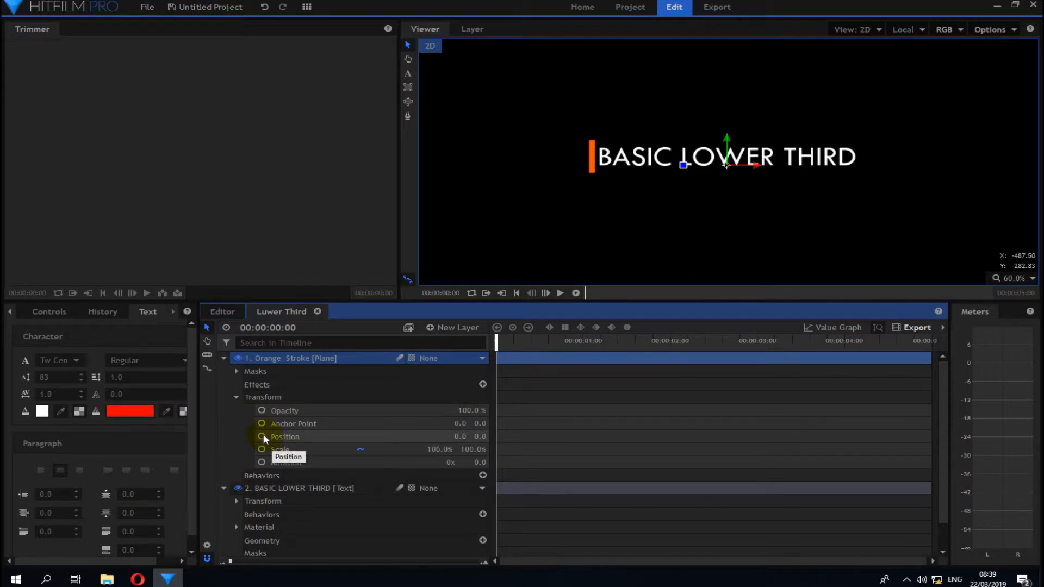
{"action": "left_click_drag", "start_coordinate": [495, 338], "coordinate": [531, 338]}
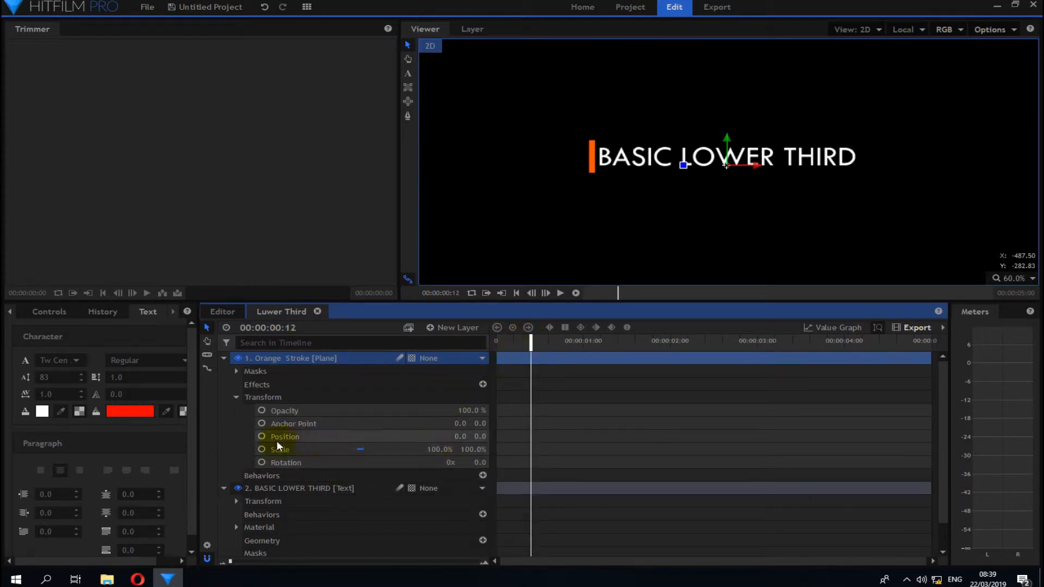
{"action": "left_click", "coordinate": [261, 437]}
{"action": "left_click_drag", "start_coordinate": [533, 343], "coordinate": [492, 343]}
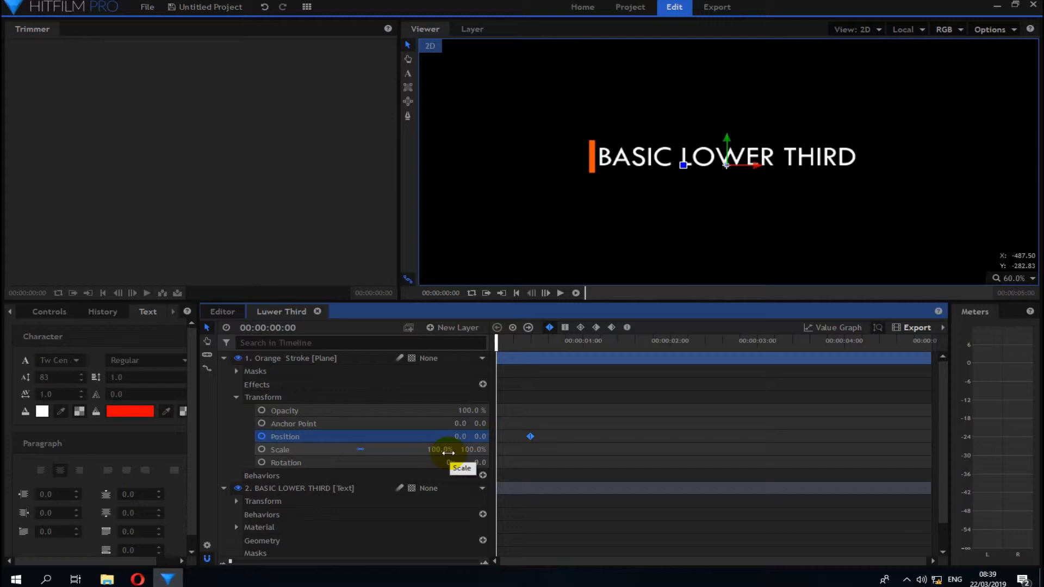
{"action": "left_click", "coordinate": [262, 436]}
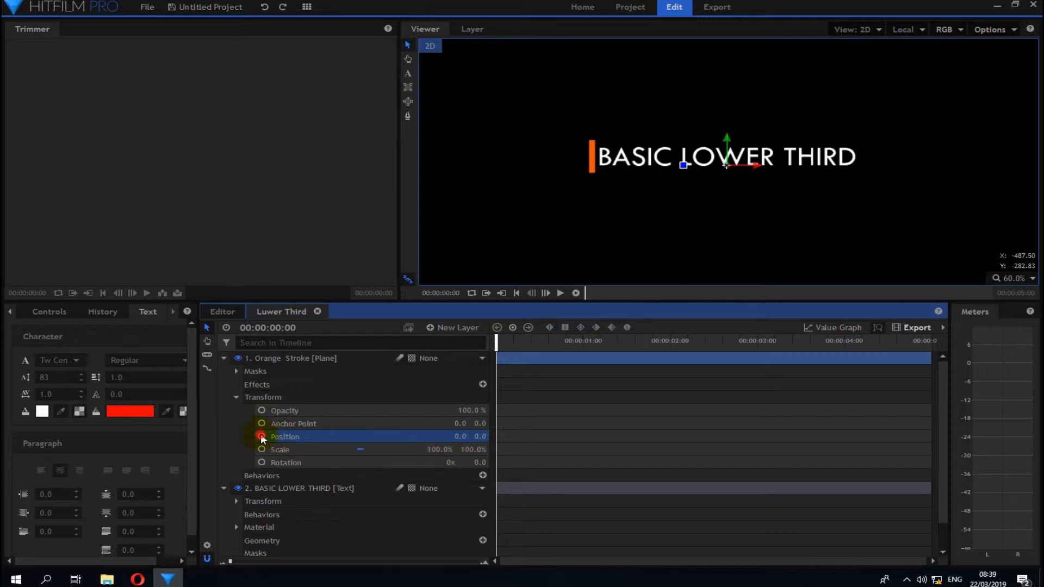
Step: Keyframe the Orange Stroke layer's Position at 00:00:00:00, with a second keyframe at 00:00:00:12 moving it horizontally to 732.0, past the end of the text
{"action": "left_click", "coordinate": [262, 436]}
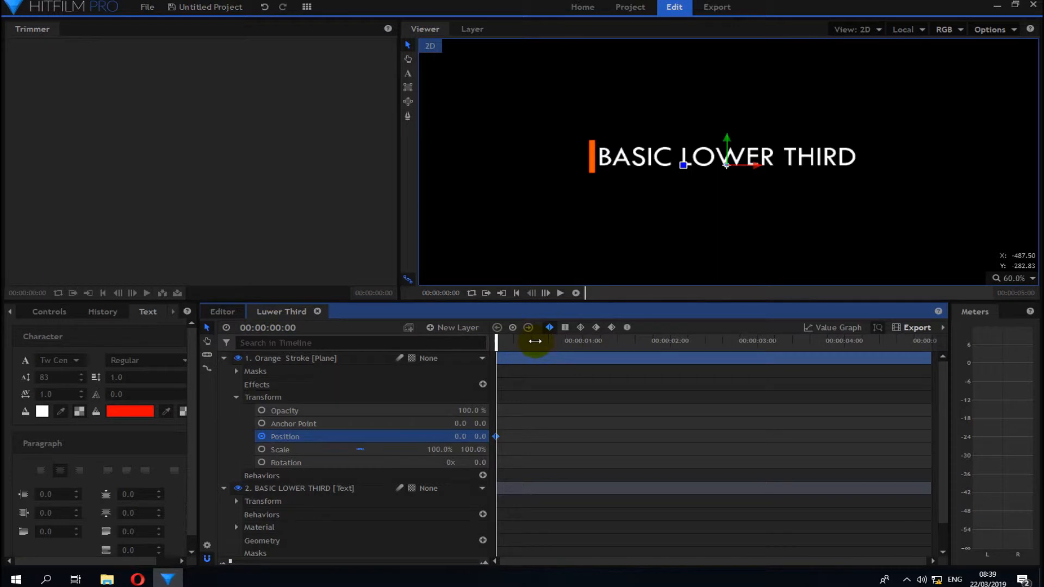
{"action": "left_click_drag", "start_coordinate": [496, 343], "coordinate": [536, 347]}
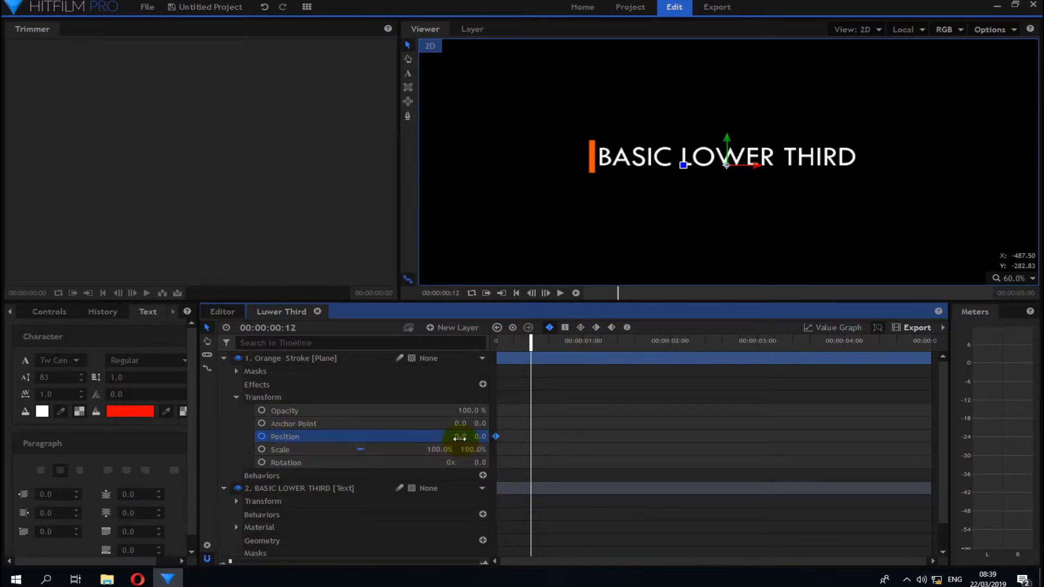
{"action": "left_click_drag", "start_coordinate": [459, 438], "coordinate": [827, 437]}
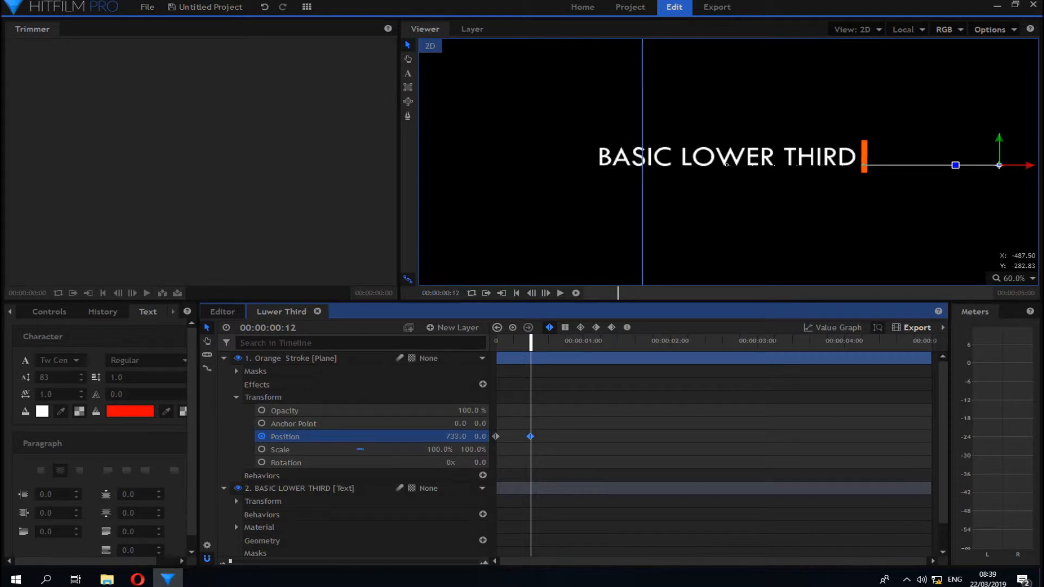
Step: Play back the orange stroke's movement from the start of the timeline and return to the first frame
{"action": "left_click", "coordinate": [530, 339]}
{"action": "left_click_drag", "start_coordinate": [530, 339], "coordinate": [478, 338]}
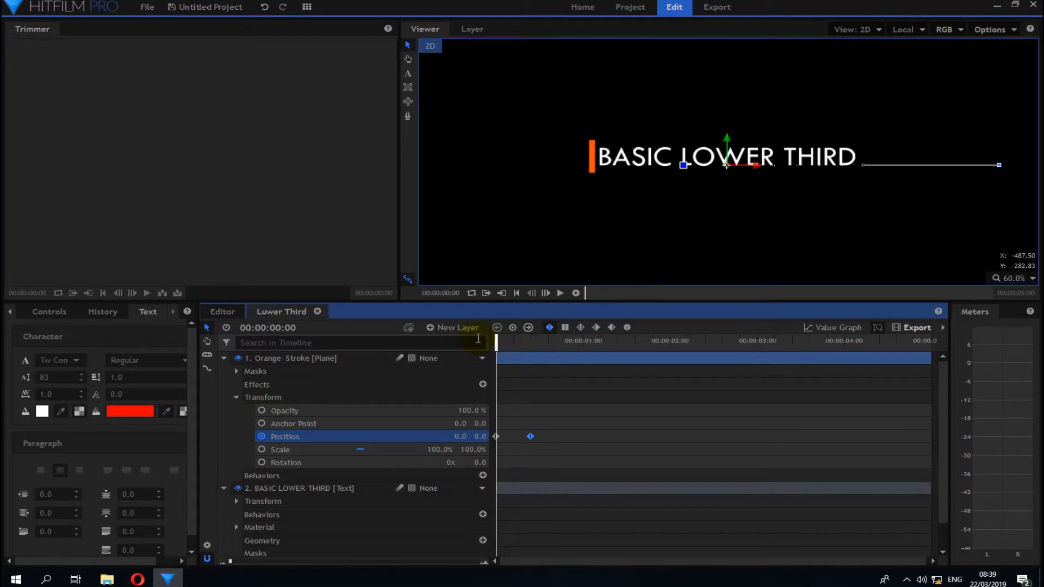
{"action": "key", "text": "space"}
{"action": "key", "text": "space"}
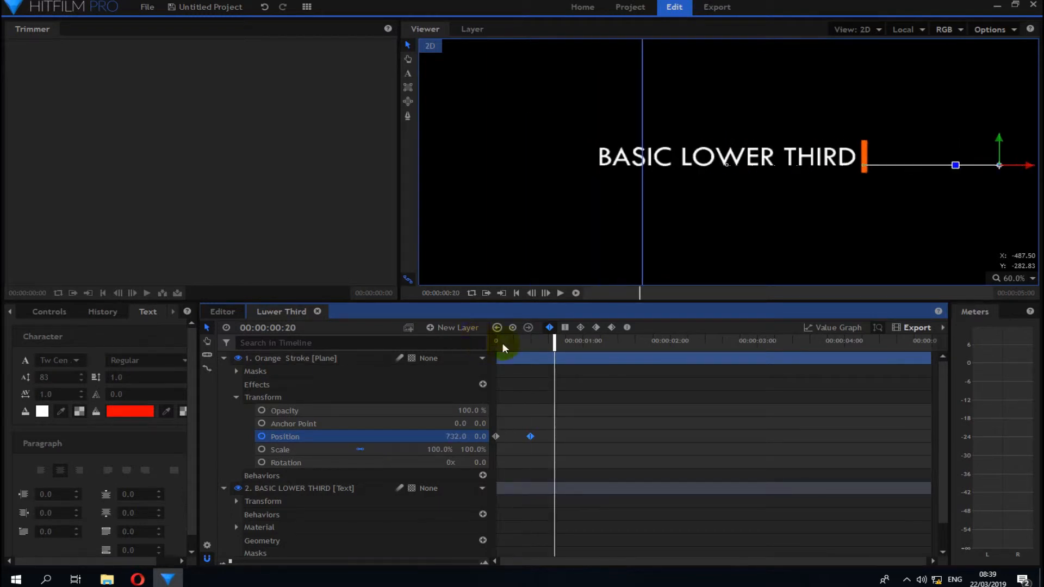
{"action": "left_click_drag", "start_coordinate": [555, 342], "coordinate": [486, 344]}
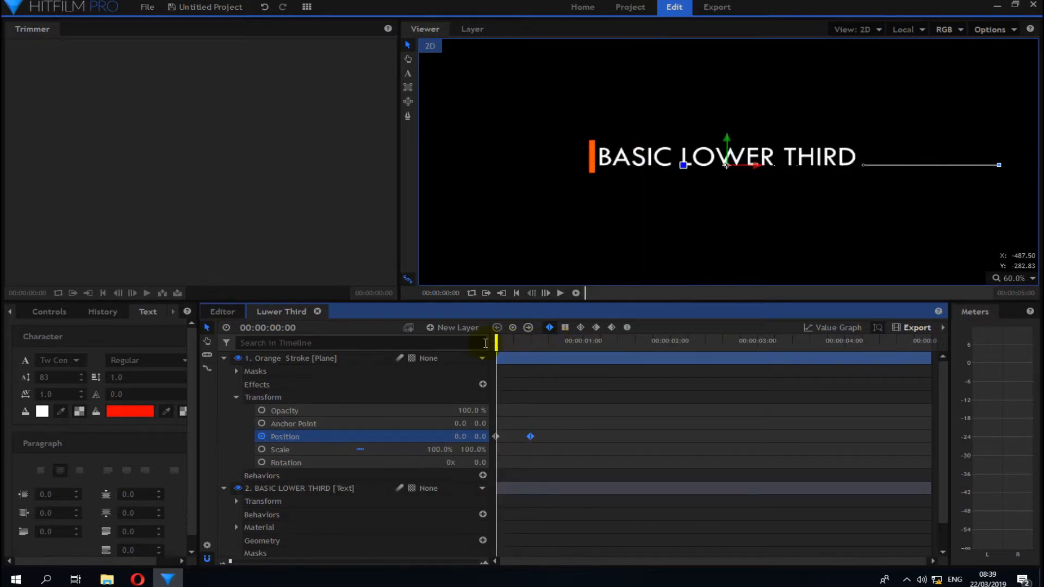
Step: Collapse Orange Stroke's Transform properties and draw a rectangle mask around the whole title on the BASIC LOWER THIRD text layer
{"action": "left_click", "coordinate": [234, 398]}
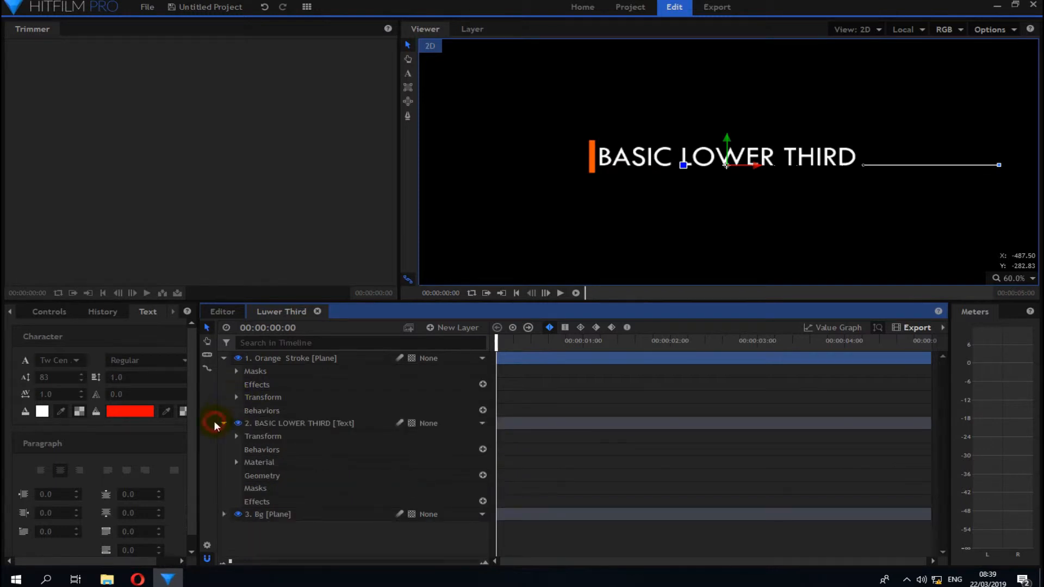
{"action": "left_click", "coordinate": [285, 425]}
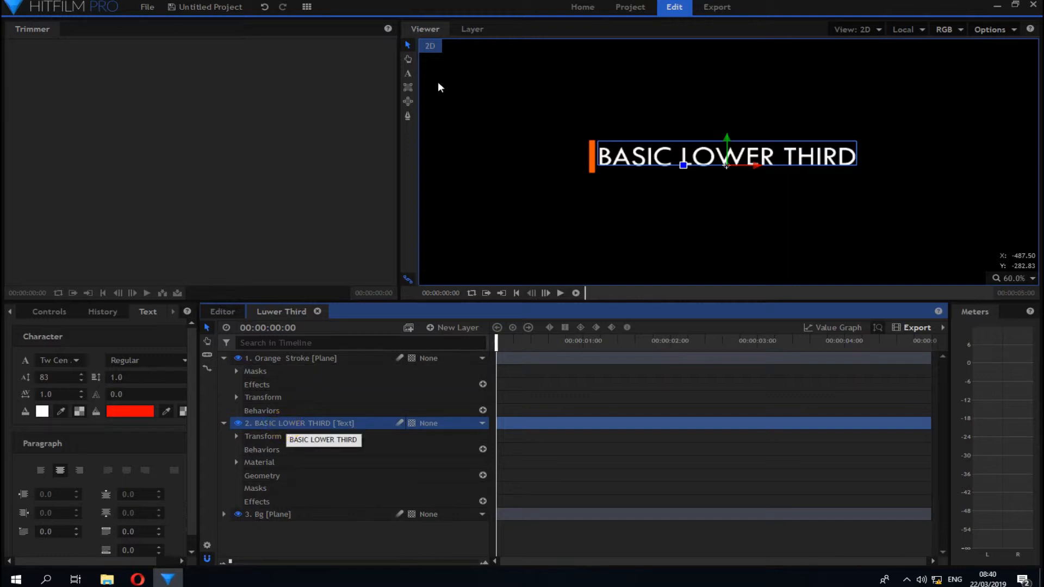
{"action": "left_click", "coordinate": [408, 87]}
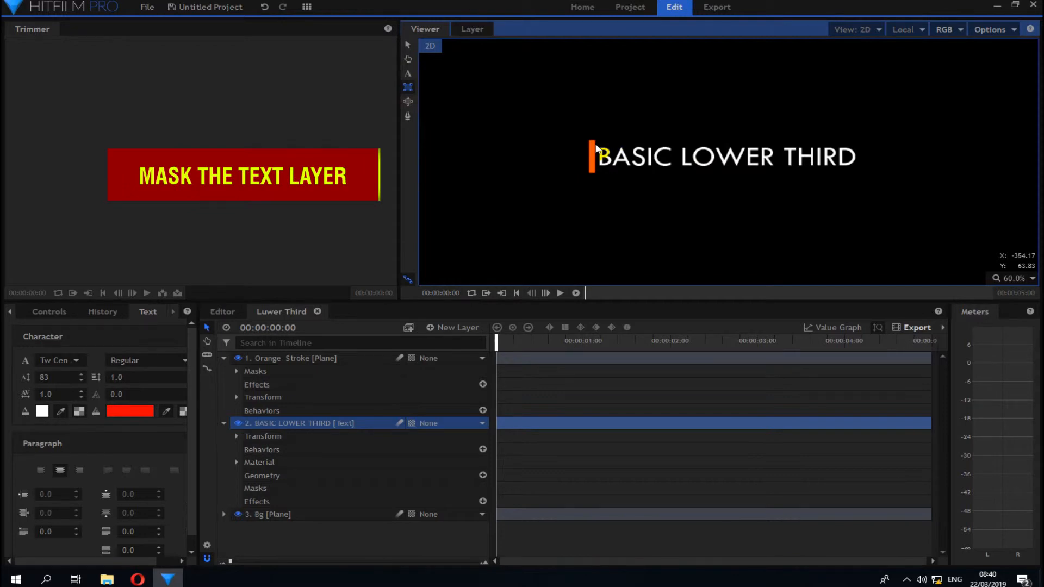
{"action": "mouse_move", "coordinate": [595, 146]}
{"action": "left_mouse_down"}
{"action": "mouse_move", "coordinate": [711, 168]}
{"action": "mouse_move", "coordinate": [858, 169]}
{"action": "left_mouse_up"}
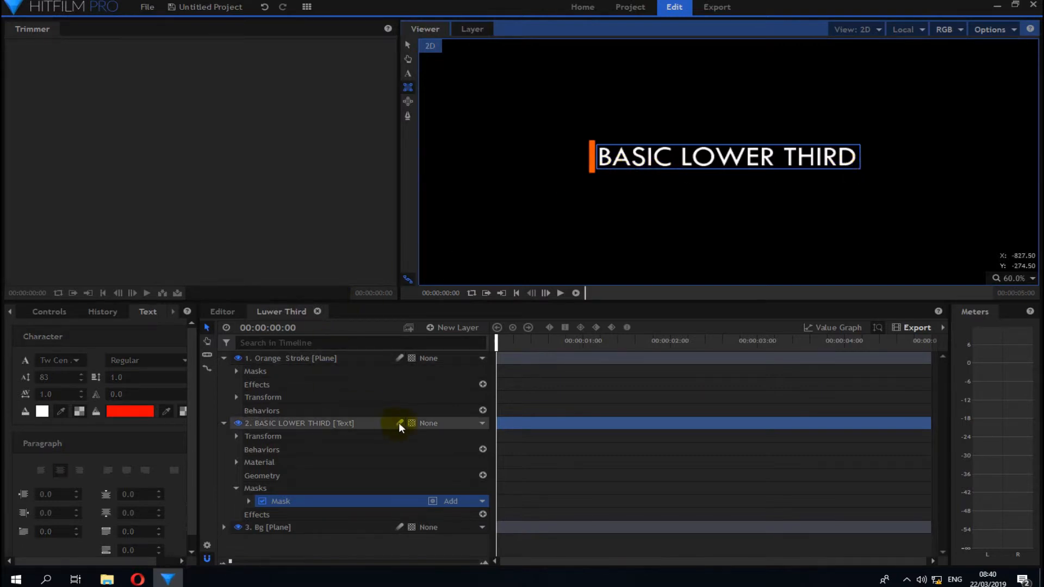
Step: Expand the Transform properties of the BASIC LOWER THIRD layer's mask and of the Orange Stroke layer
{"action": "left_click", "coordinate": [248, 501]}
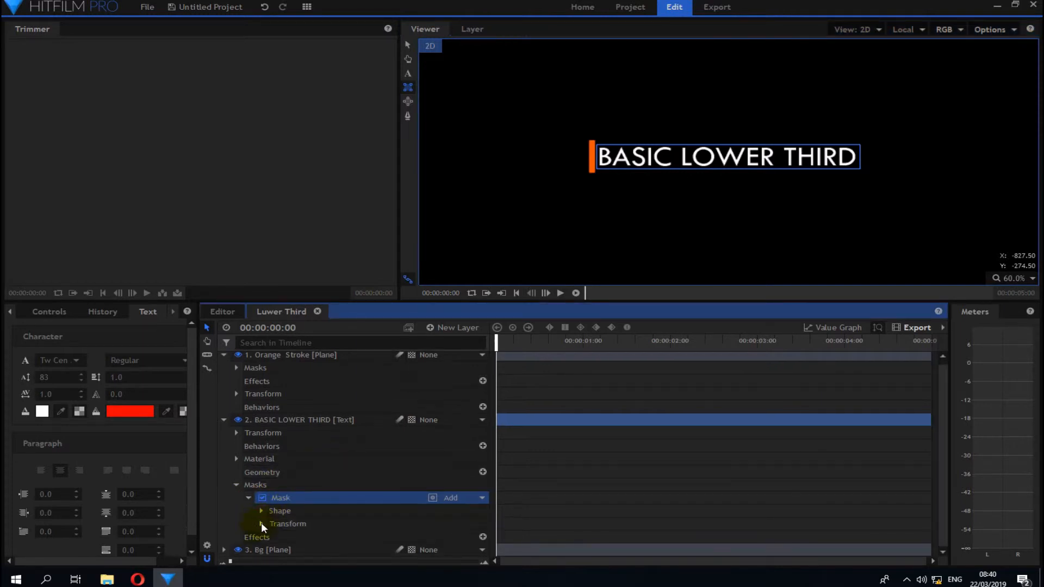
{"action": "left_click", "coordinate": [262, 523]}
{"action": "scroll", "coordinate": [265, 521], "scroll_direction": "down", "scroll_amount": 3}
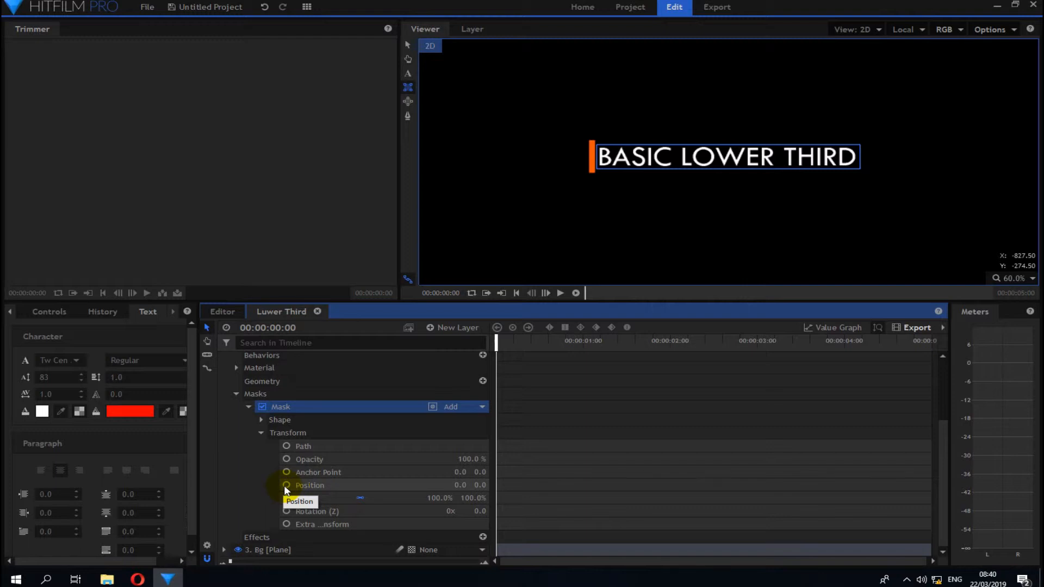
{"action": "scroll", "coordinate": [628, 419], "scroll_direction": "up", "scroll_amount": 3}
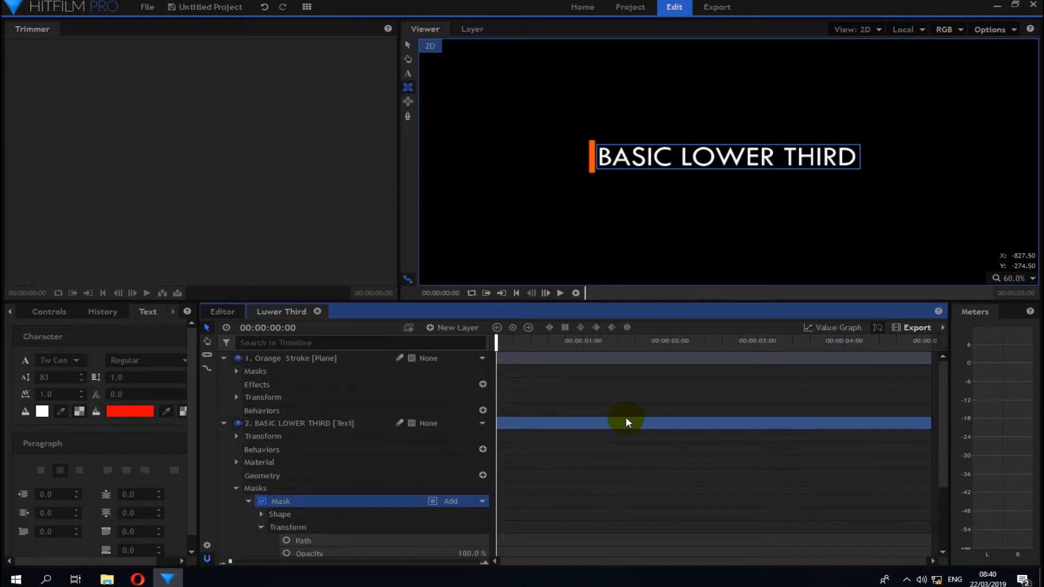
{"action": "scroll", "coordinate": [631, 399], "scroll_direction": "down", "scroll_amount": 3}
{"action": "scroll", "coordinate": [632, 400], "scroll_direction": "up", "scroll_amount": 3}
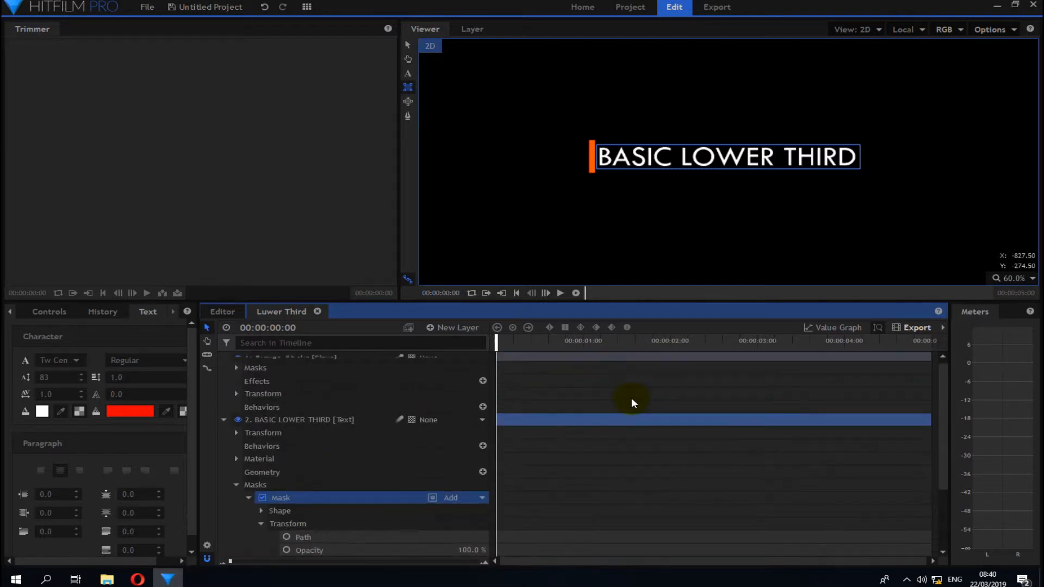
{"action": "scroll", "coordinate": [632, 400], "scroll_direction": "up", "scroll_amount": 1}
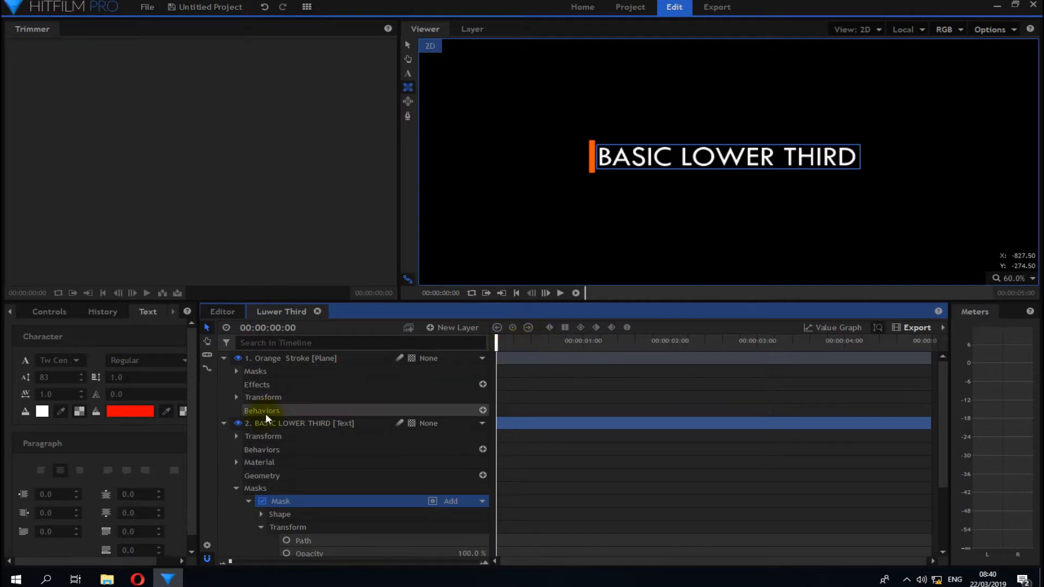
{"action": "left_click", "coordinate": [234, 397]}
{"action": "scroll", "coordinate": [310, 422], "scroll_direction": "down", "scroll_amount": 3}
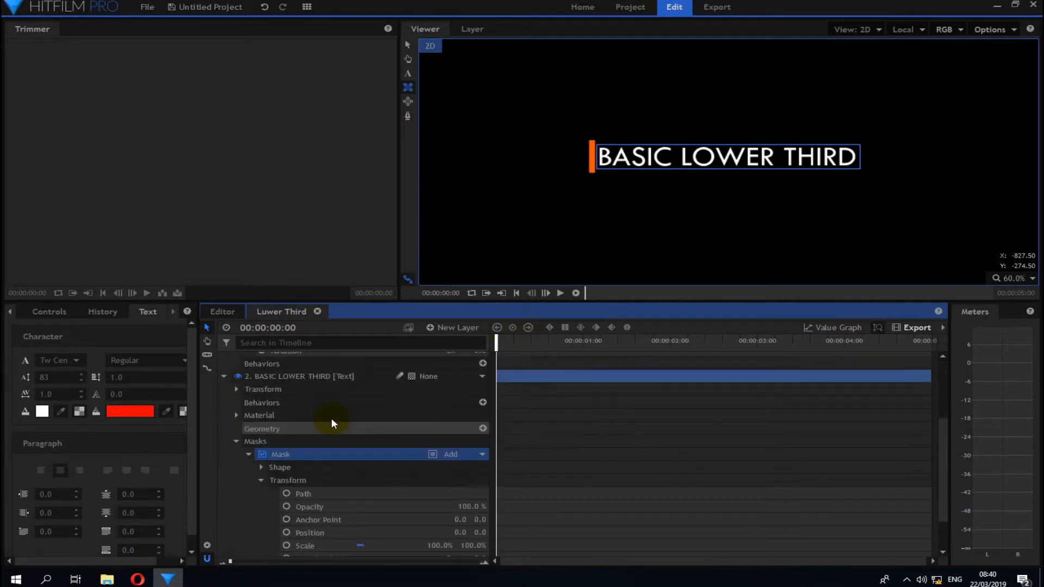
{"action": "scroll", "coordinate": [334, 412], "scroll_direction": "down", "scroll_amount": 2}
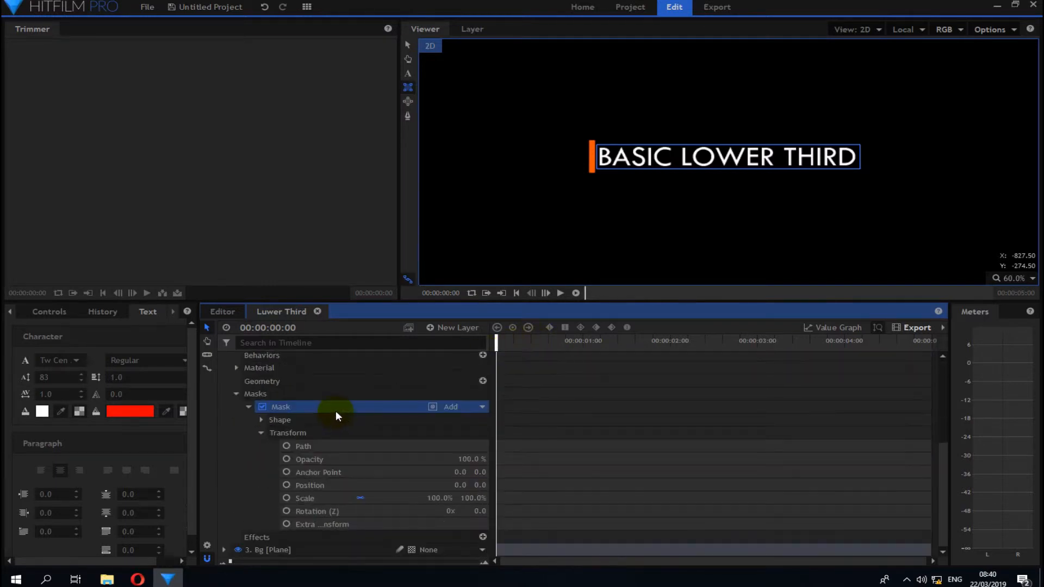
Step: Keyframe the text mask's Position at 0.0, 0.0 at 00:00:00:12, in line with the Orange Stroke's second Position keyframe
{"action": "left_click", "coordinate": [285, 484]}
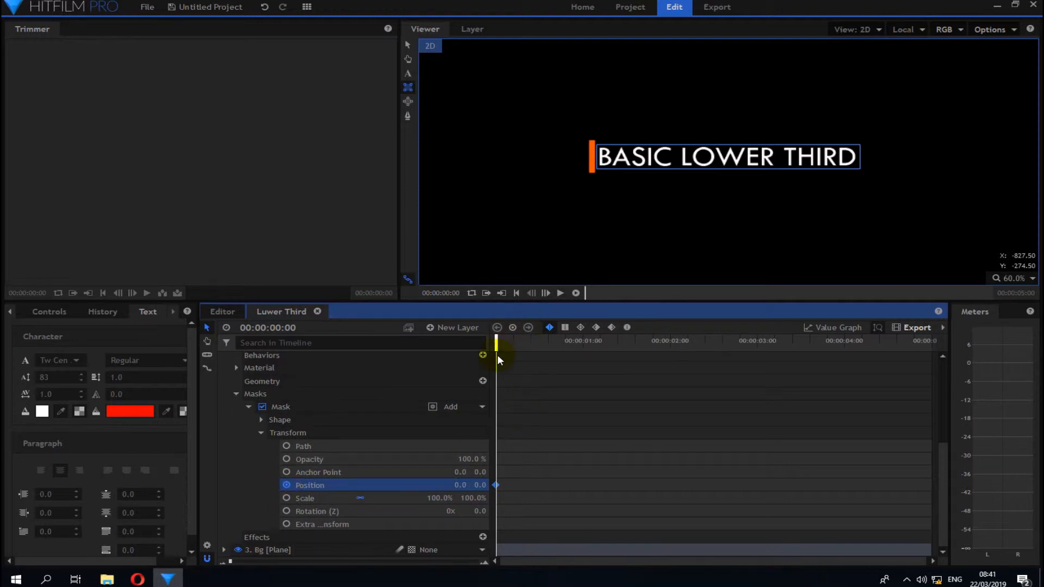
{"action": "left_click_drag", "start_coordinate": [498, 346], "coordinate": [535, 343]}
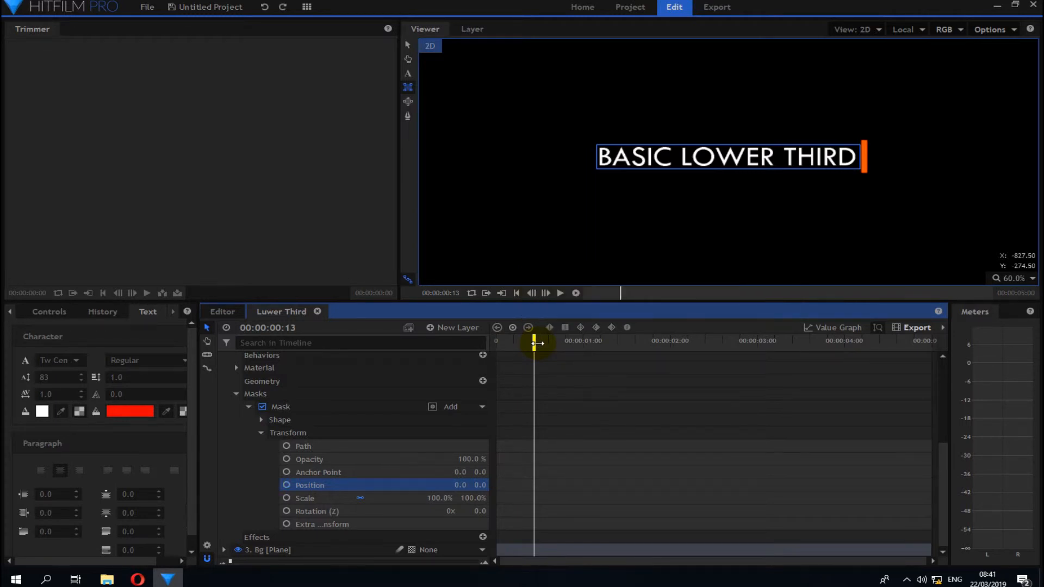
{"action": "scroll", "coordinate": [553, 373], "scroll_direction": "up", "scroll_amount": 3}
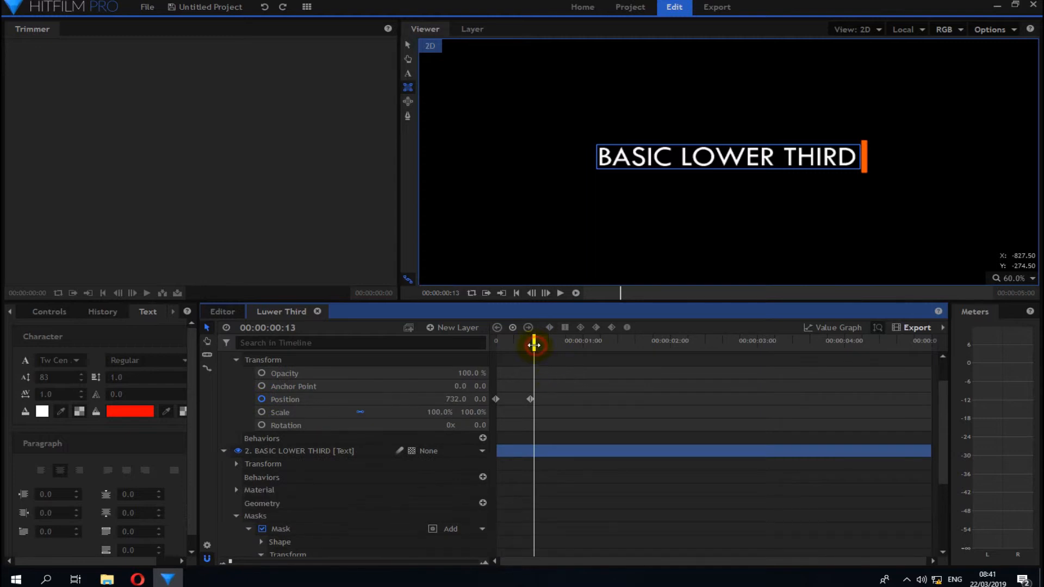
{"action": "left_click_drag", "start_coordinate": [534, 343], "coordinate": [530, 345]}
{"action": "scroll", "coordinate": [514, 465], "scroll_direction": "down", "scroll_amount": 3}
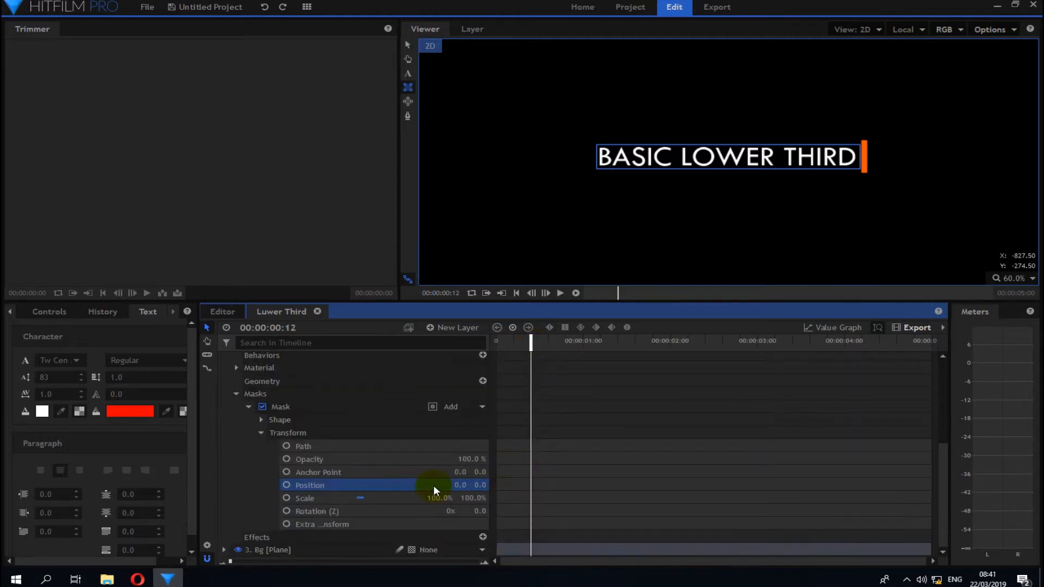
{"action": "left_click", "coordinate": [286, 485]}
Step: Set the text mask's Position to -717.0 horizontally at 00:00:00:00, so it ends at the orange stroke, and play back the reveal
{"action": "left_click_drag", "start_coordinate": [531, 344], "coordinate": [481, 345]}
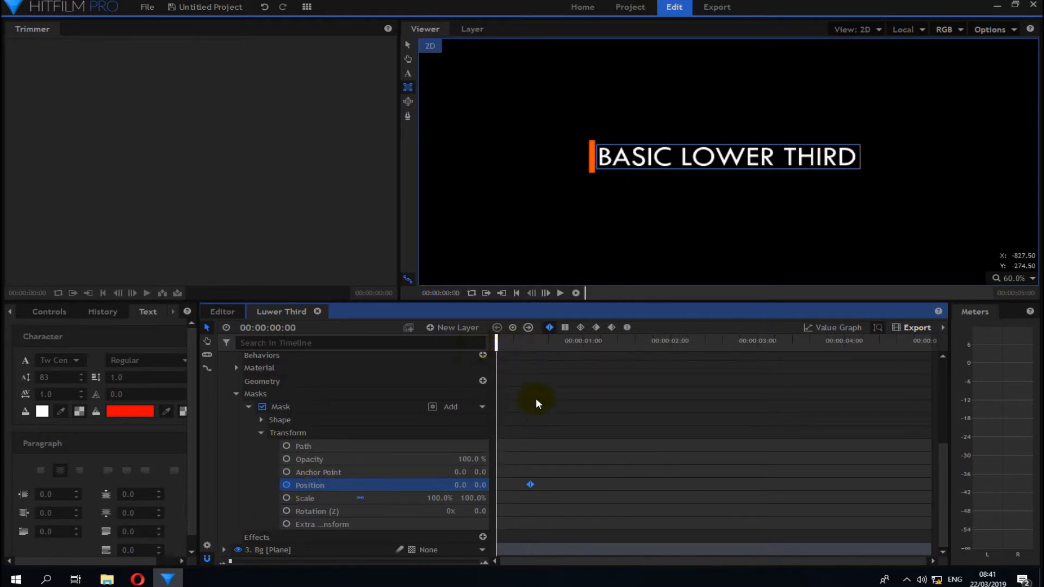
{"action": "scroll", "coordinate": [539, 399], "scroll_direction": "up", "scroll_amount": 3}
{"action": "scroll", "coordinate": [538, 399], "scroll_direction": "down", "scroll_amount": 3}
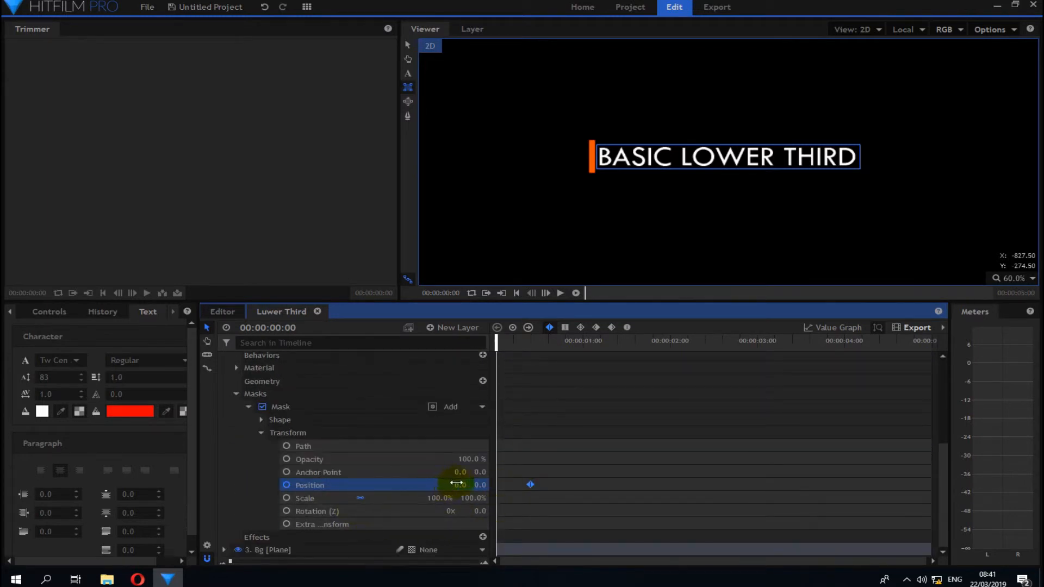
{"action": "left_click_drag", "start_coordinate": [458, 484], "coordinate": [71, 485]}
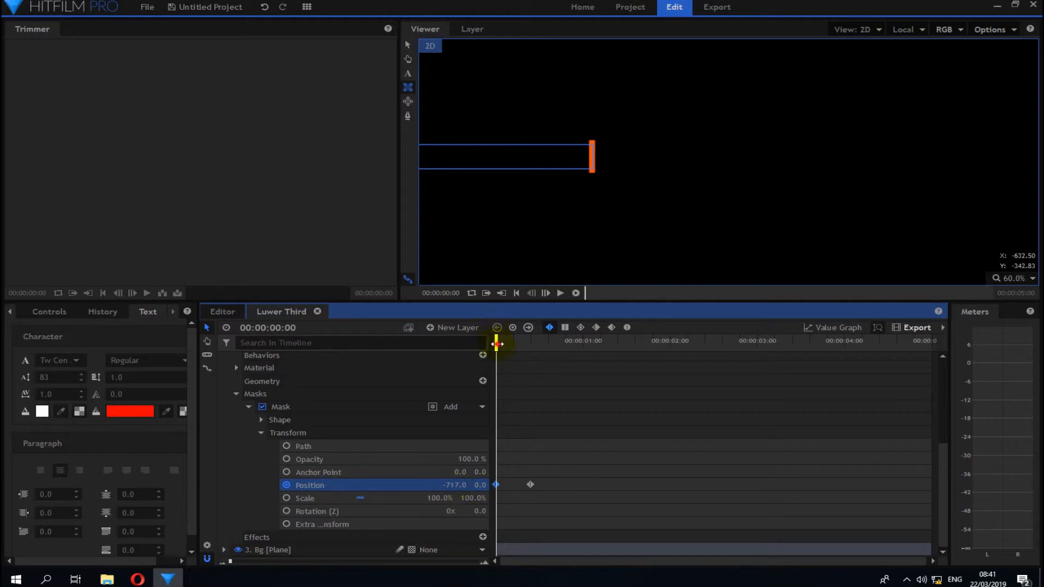
{"action": "mouse_move", "coordinate": [496, 342]}
{"action": "left_mouse_down"}
{"action": "mouse_move", "coordinate": [542, 349]}
{"action": "mouse_move", "coordinate": [494, 351]}
{"action": "left_mouse_up"}
{"action": "key", "text": "space"}
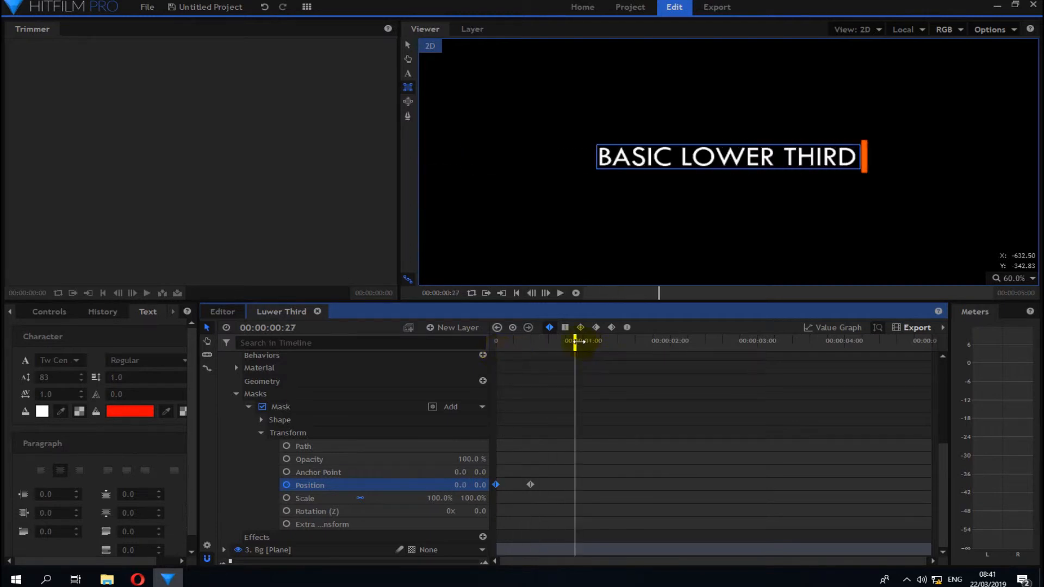
Step: Paste copies of the mask's two Position keyframes starting at 00:00:01:06
{"action": "left_click_drag", "start_coordinate": [578, 342], "coordinate": [604, 351]}
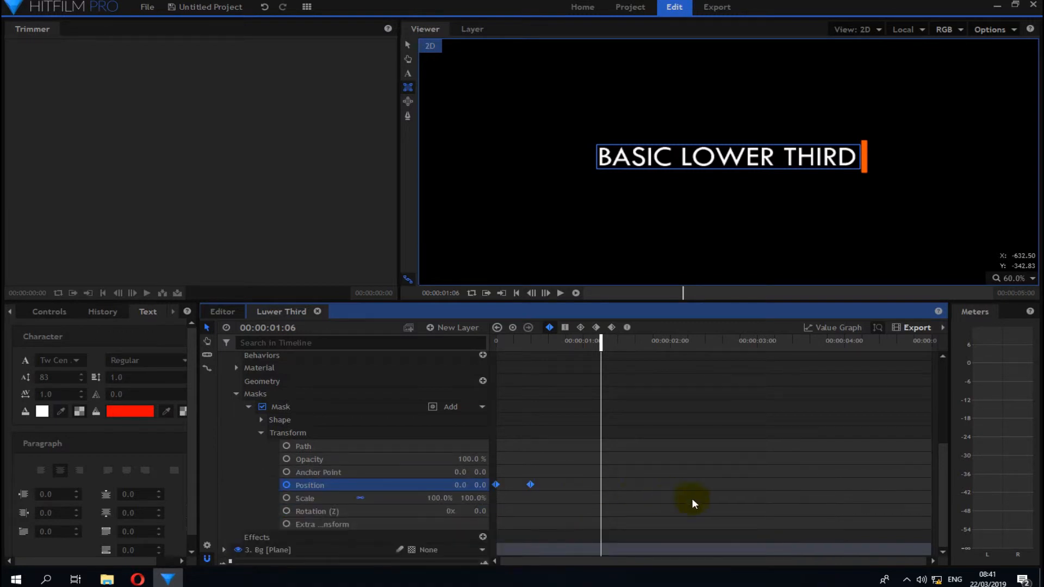
{"action": "key", "text": "ctrl+v"}
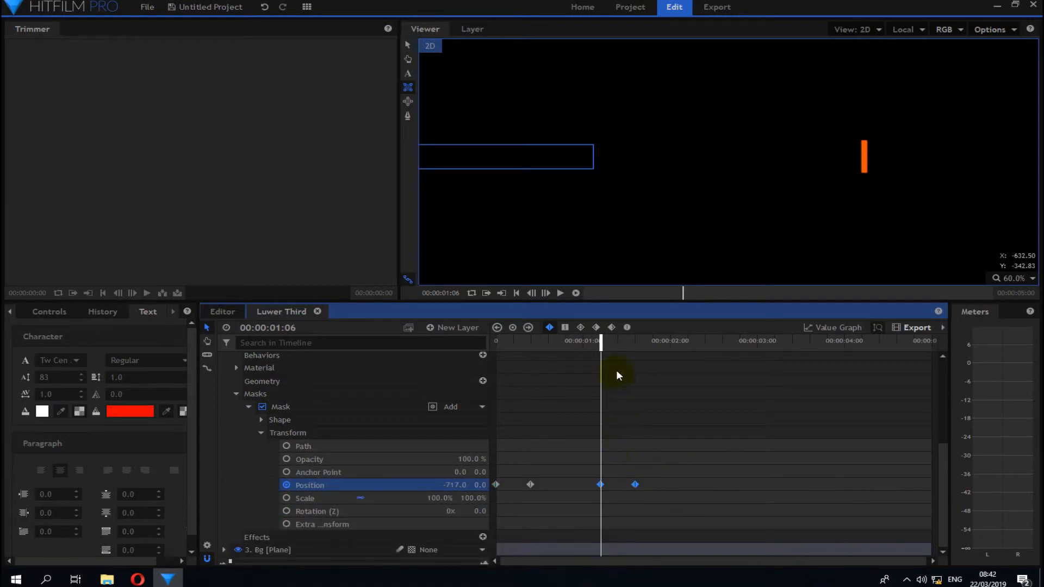
{"action": "left_click", "coordinate": [616, 489]}
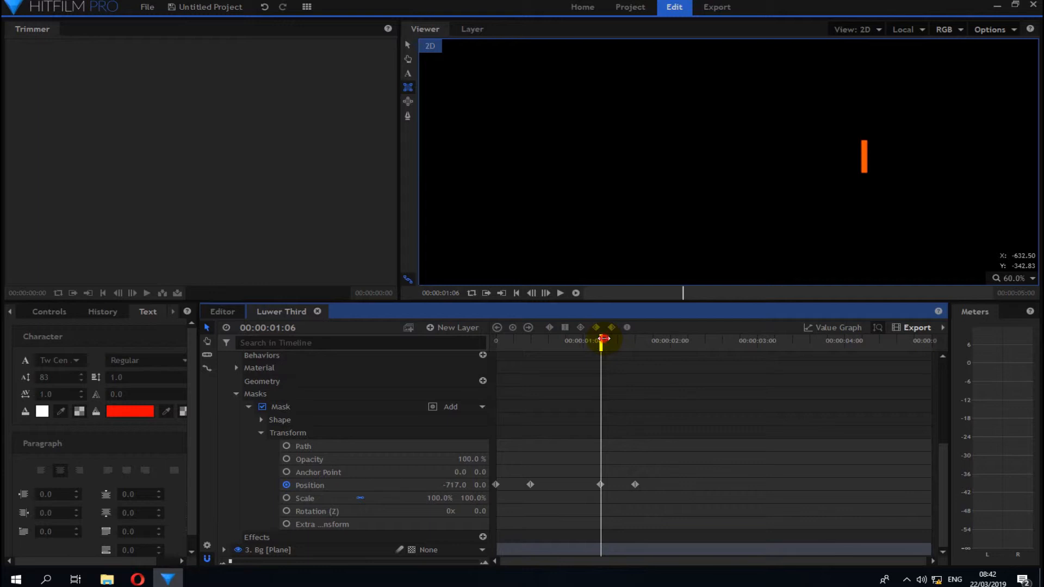
Step: Swap the two pasted mask Position keyframes, placing 0.0 at 00:00:01:06 and -717.0 at 00:00:01:18
{"action": "left_click_drag", "start_coordinate": [610, 338], "coordinate": [641, 340]}
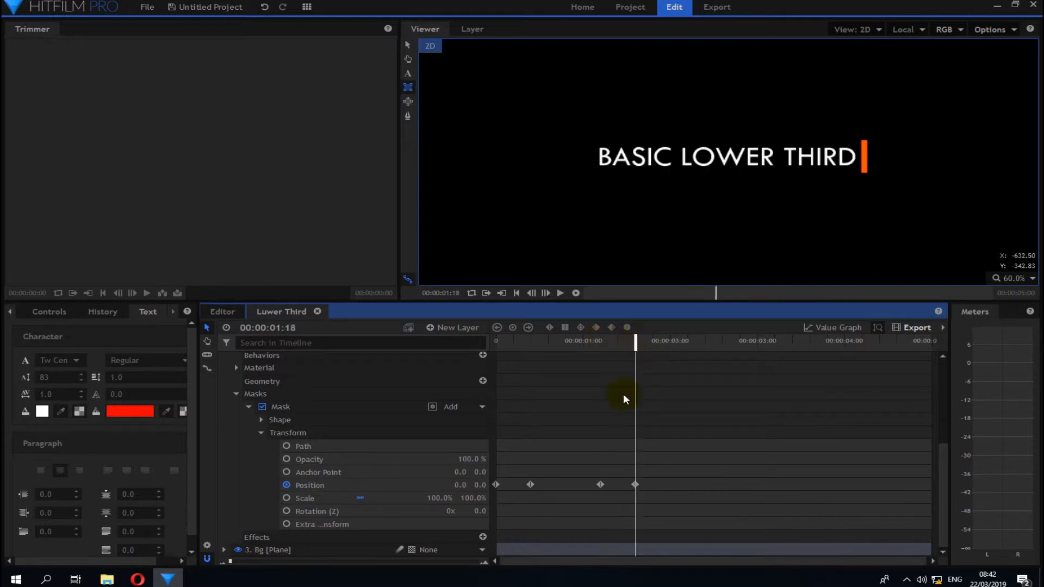
{"action": "left_click_drag", "start_coordinate": [601, 484], "coordinate": [636, 485]}
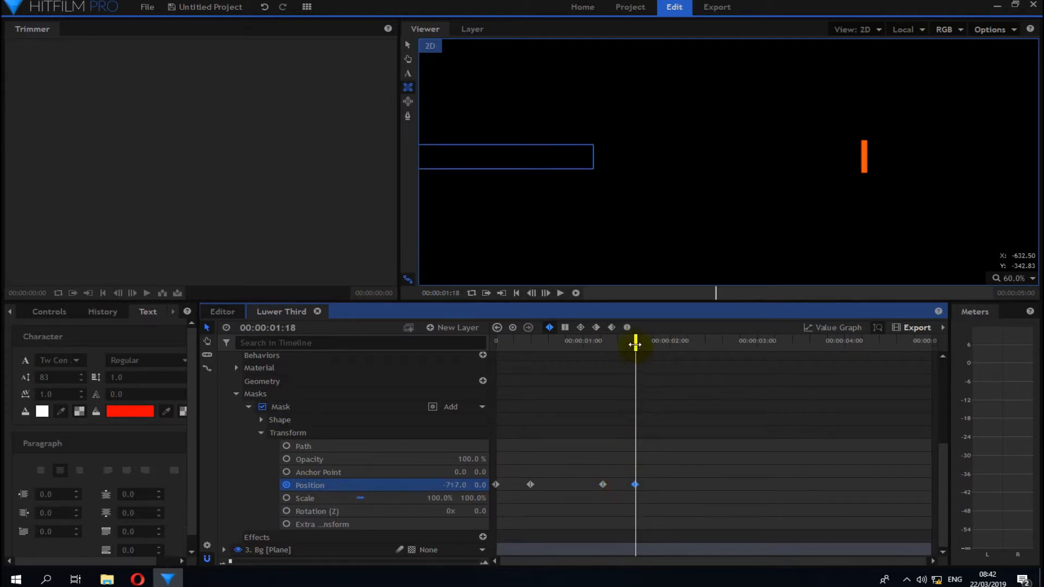
{"action": "left_click_drag", "start_coordinate": [635, 344], "coordinate": [601, 355]}
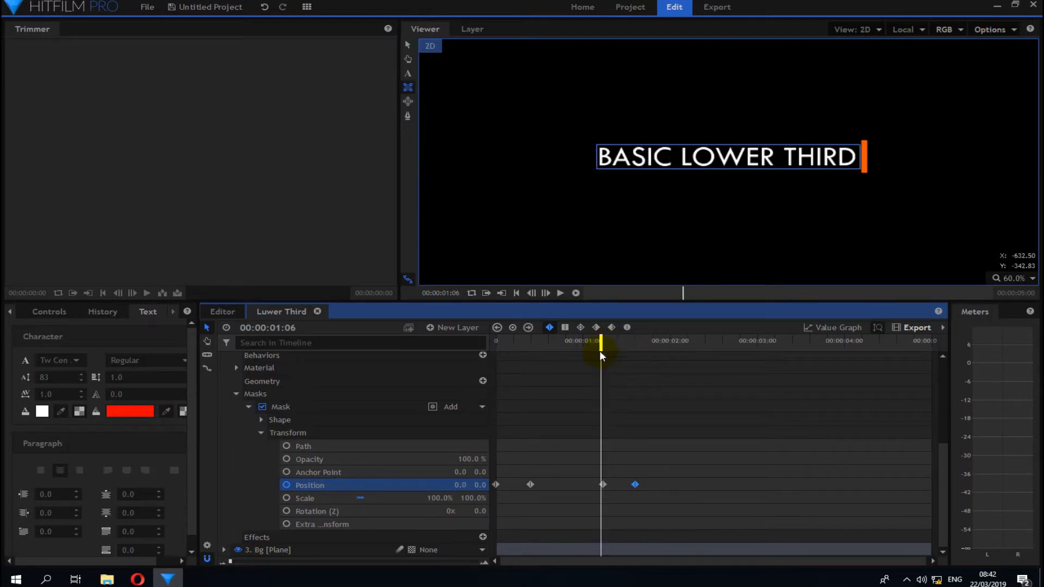
{"action": "left_click", "coordinate": [600, 485]}
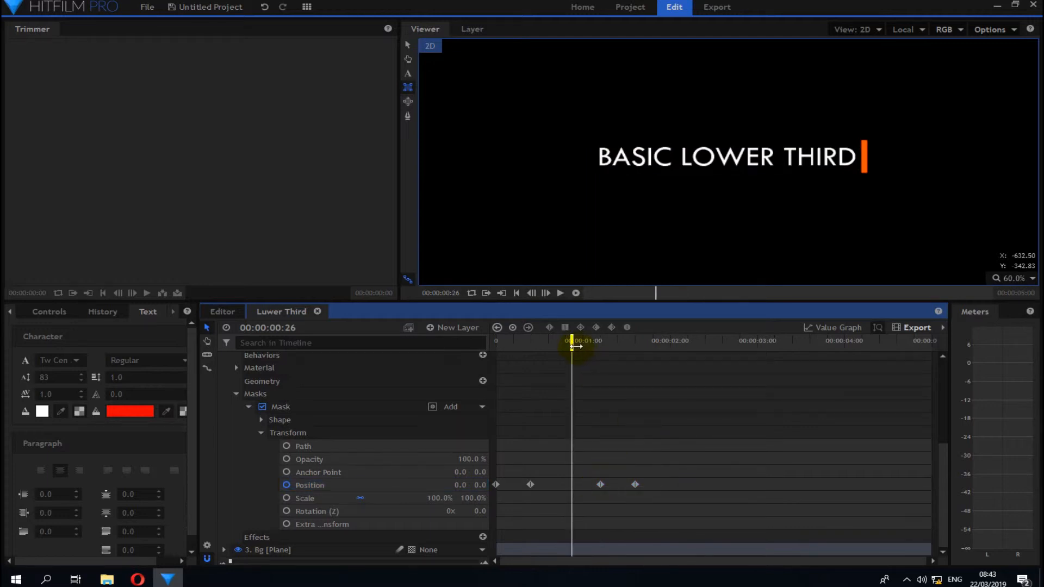
Step: Copy the Orange Stroke's 732.0 Position keyframe from 00:00:00:12 to 00:00:01:06
{"action": "left_click_drag", "start_coordinate": [576, 346], "coordinate": [603, 349]}
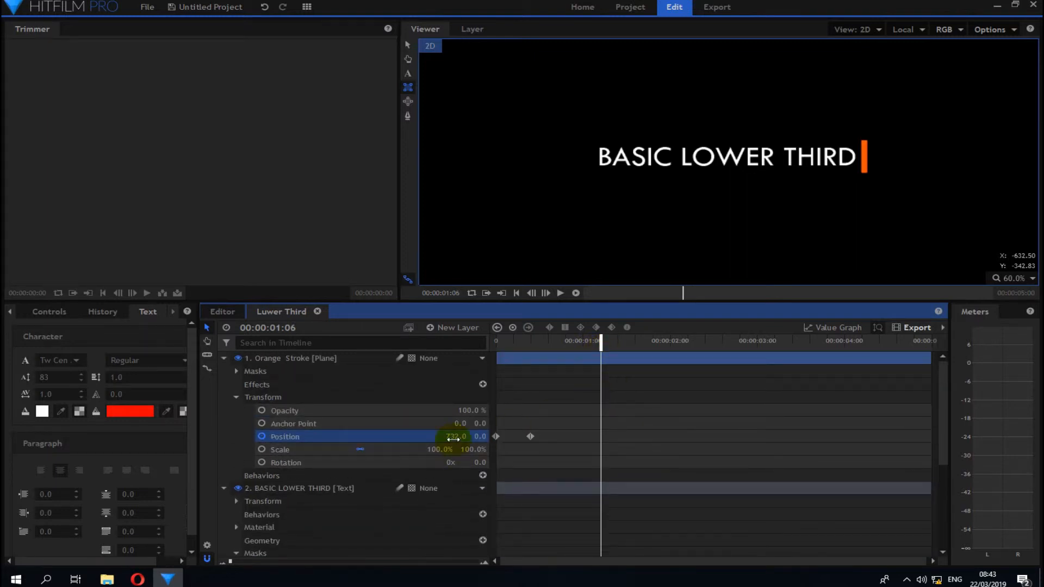
{"action": "left_click_drag", "start_coordinate": [453, 439], "coordinate": [415, 439]}
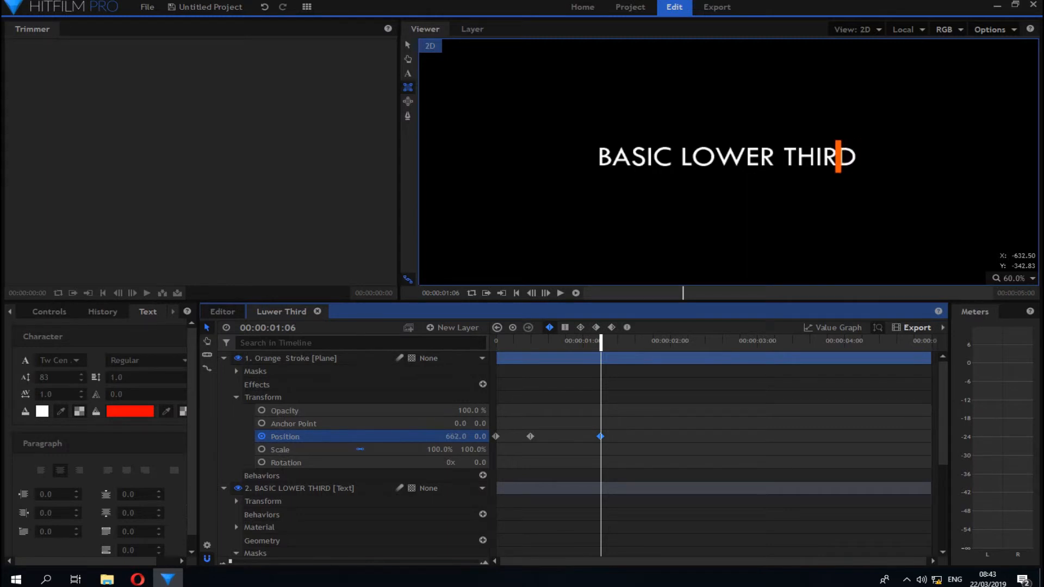
{"action": "key", "text": "ctrl+z"}
{"action": "left_click", "coordinate": [530, 438]}
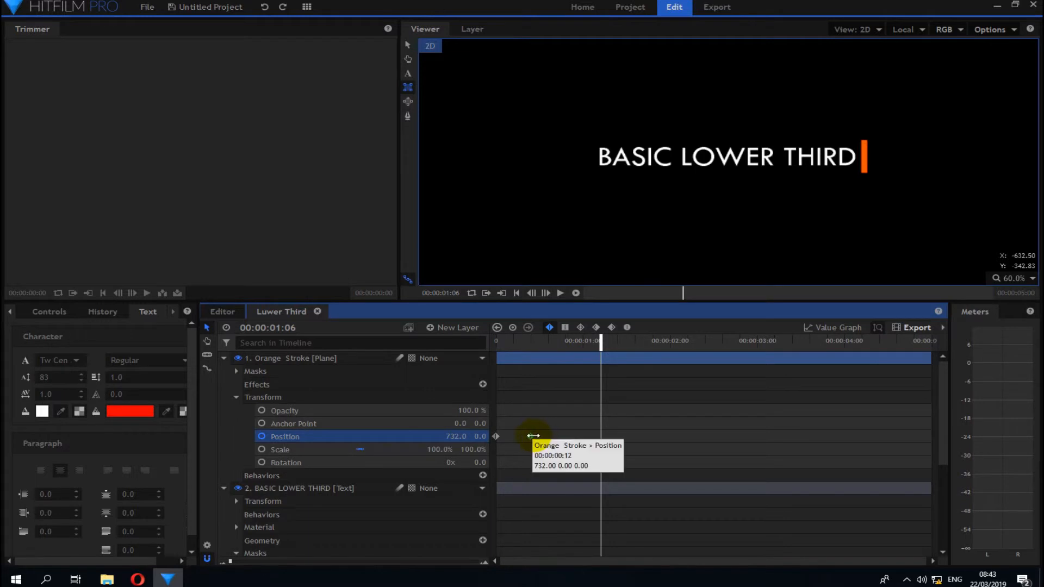
{"action": "right_click", "coordinate": [530, 436]}
{"action": "left_click", "coordinate": [556, 460]}
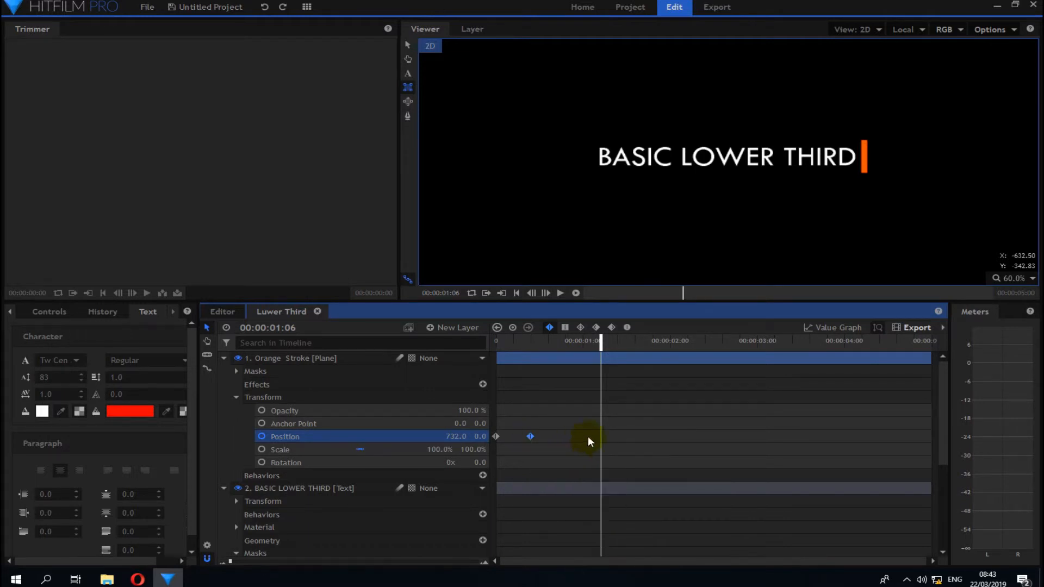
{"action": "left_click", "coordinate": [385, 438]}
{"action": "right_click", "coordinate": [404, 436]}
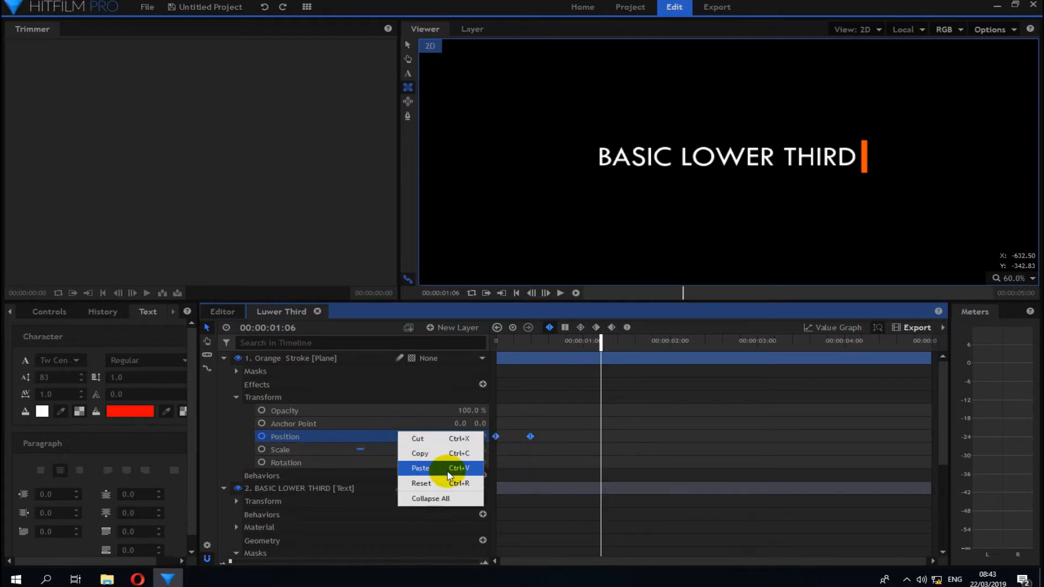
{"action": "left_click", "coordinate": [448, 467]}
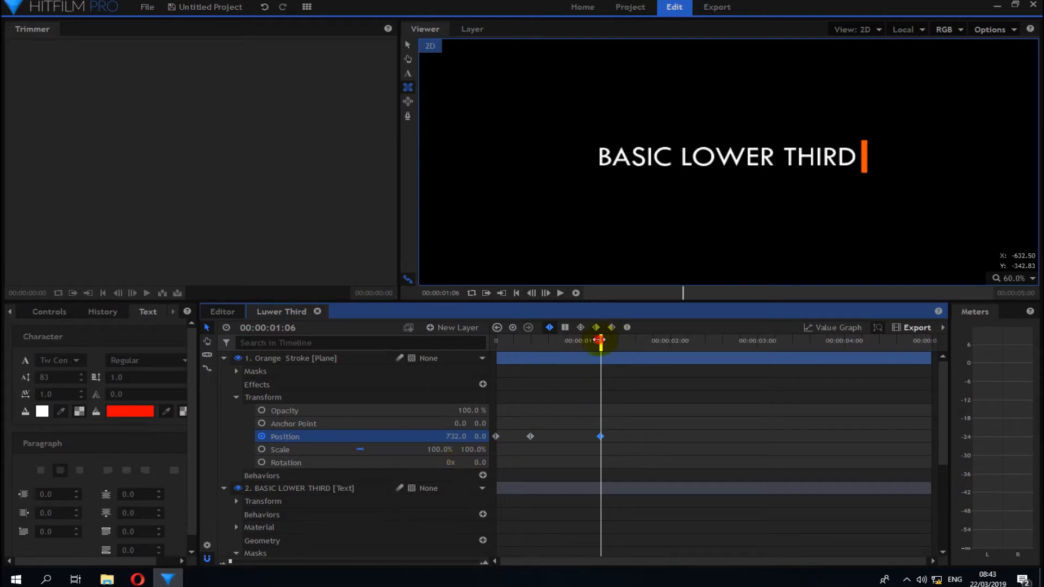
Step: Copy the Orange Stroke's first Position keyframe to 00:00:01:18, in line with the mask's last keyframe
{"action": "left_click_drag", "start_coordinate": [599, 340], "coordinate": [633, 342]}
{"action": "scroll", "coordinate": [655, 397], "scroll_direction": "down", "scroll_amount": 3}
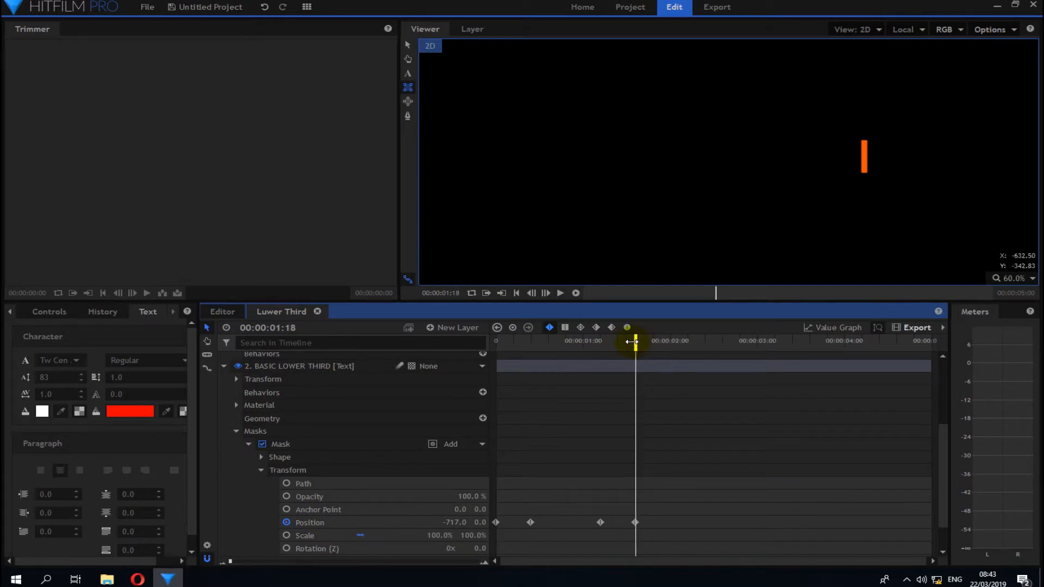
{"action": "scroll", "coordinate": [624, 370], "scroll_direction": "up", "scroll_amount": 3}
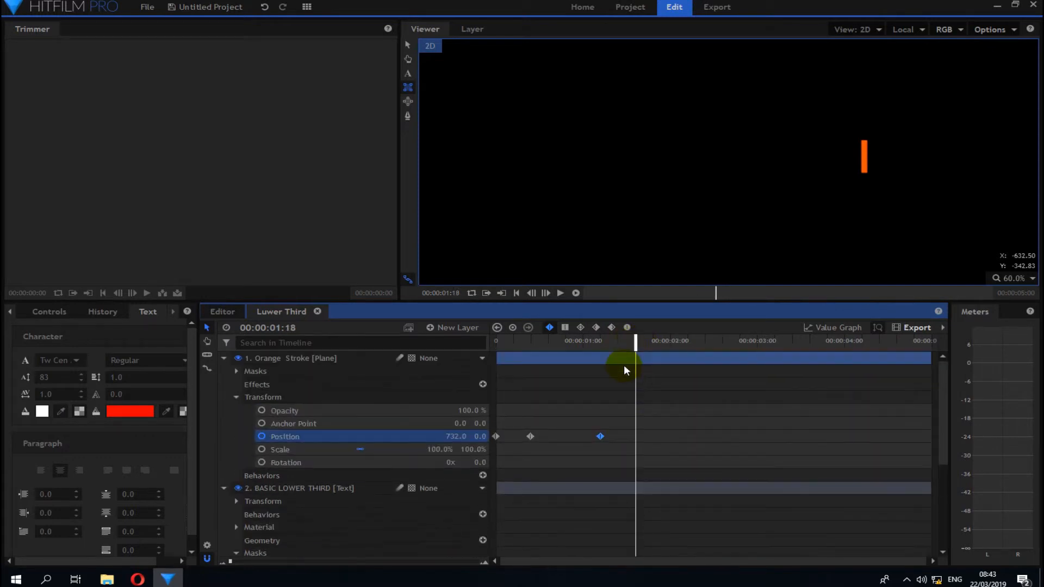
{"action": "left_click", "coordinate": [495, 436]}
{"action": "right_click", "coordinate": [495, 436]}
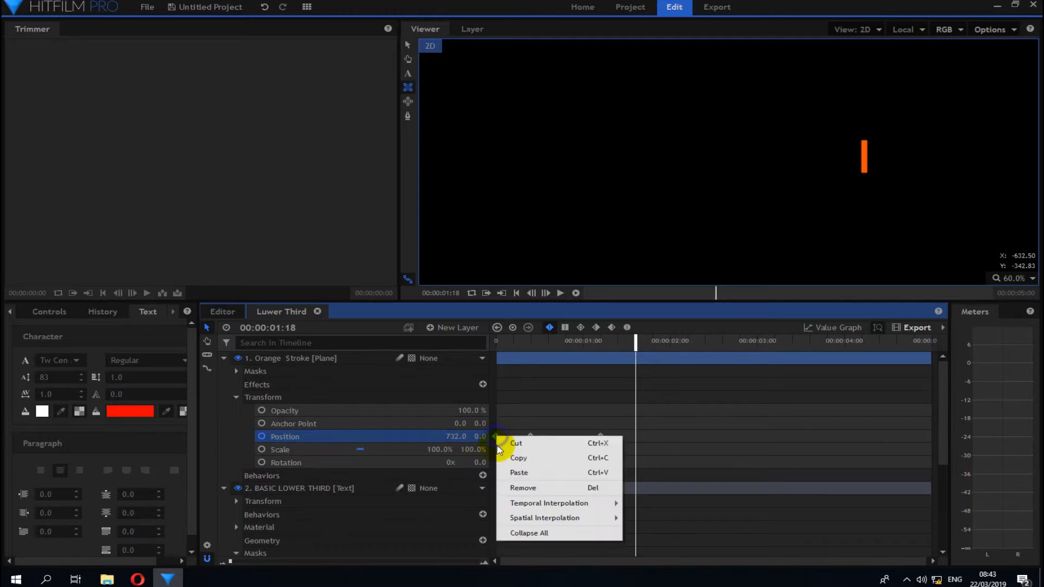
{"action": "left_click", "coordinate": [520, 473]}
{"action": "right_click", "coordinate": [416, 434]}
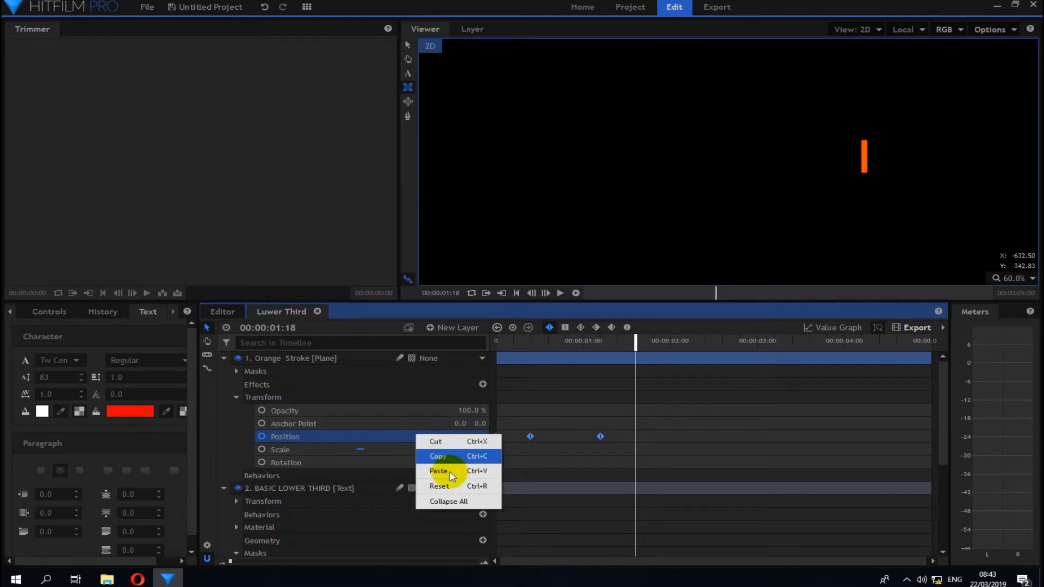
{"action": "left_click", "coordinate": [451, 477]}
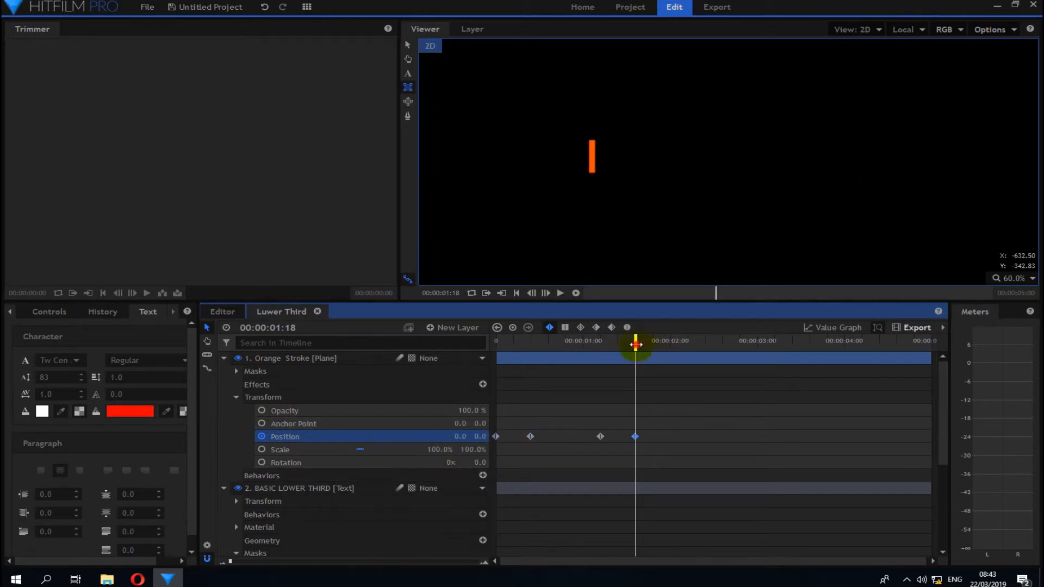
Step: Play back the title's reveal and closing animation from the start of the timeline, stopping after the last keyframes
{"action": "left_click_drag", "start_coordinate": [636, 344], "coordinate": [495, 356]}
{"action": "key", "text": "space"}
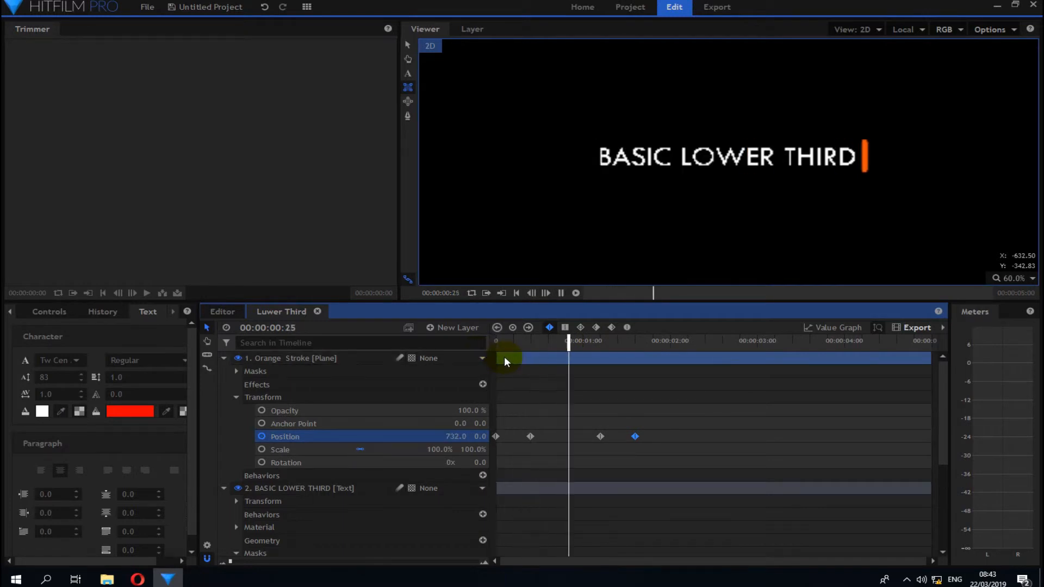
{"action": "key", "text": "space"}
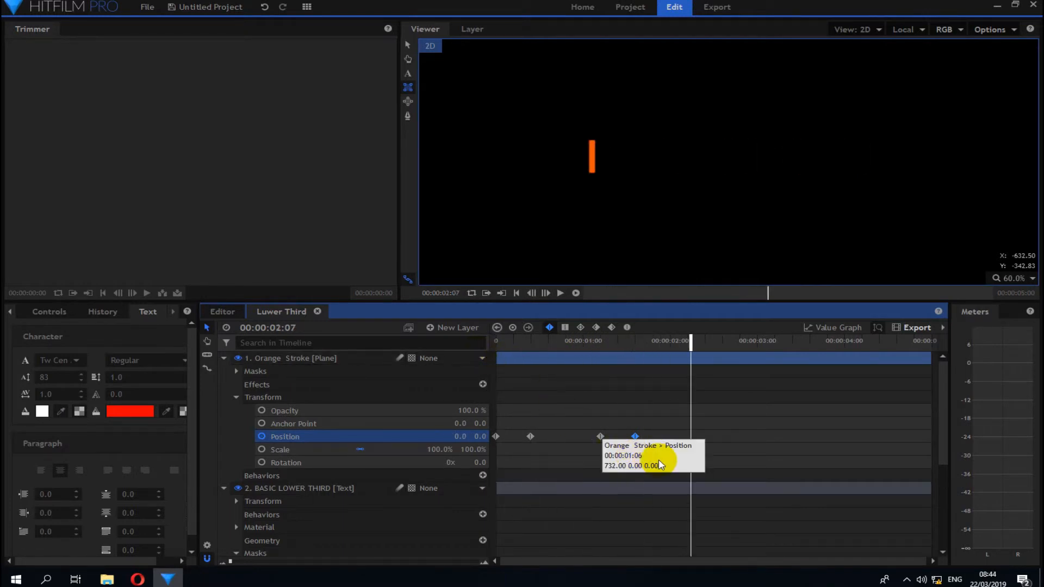
Step: Move the Orange Stroke's last two Position keyframes to 00:00:02:03 and 00:00:02:28
{"action": "scroll", "coordinate": [662, 457], "scroll_direction": "down", "scroll_amount": 3}
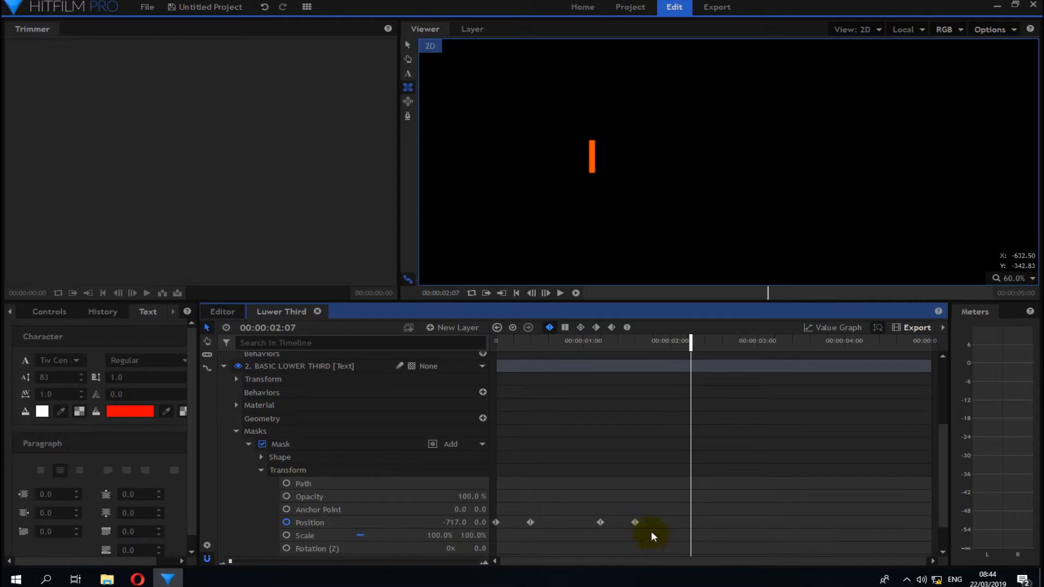
{"action": "scroll", "coordinate": [651, 531], "scroll_direction": "up", "scroll_amount": 1}
{"action": "left_click", "coordinate": [651, 560]}
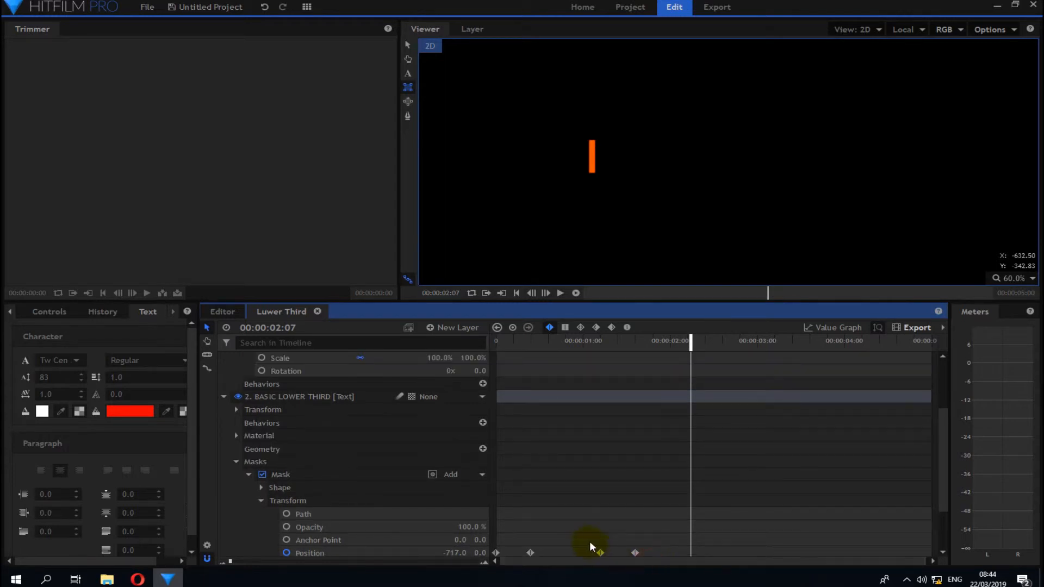
{"action": "scroll", "coordinate": [621, 555], "scroll_direction": "up", "scroll_amount": 3}
{"action": "scroll", "coordinate": [628, 375], "scroll_direction": "up", "scroll_amount": 1}
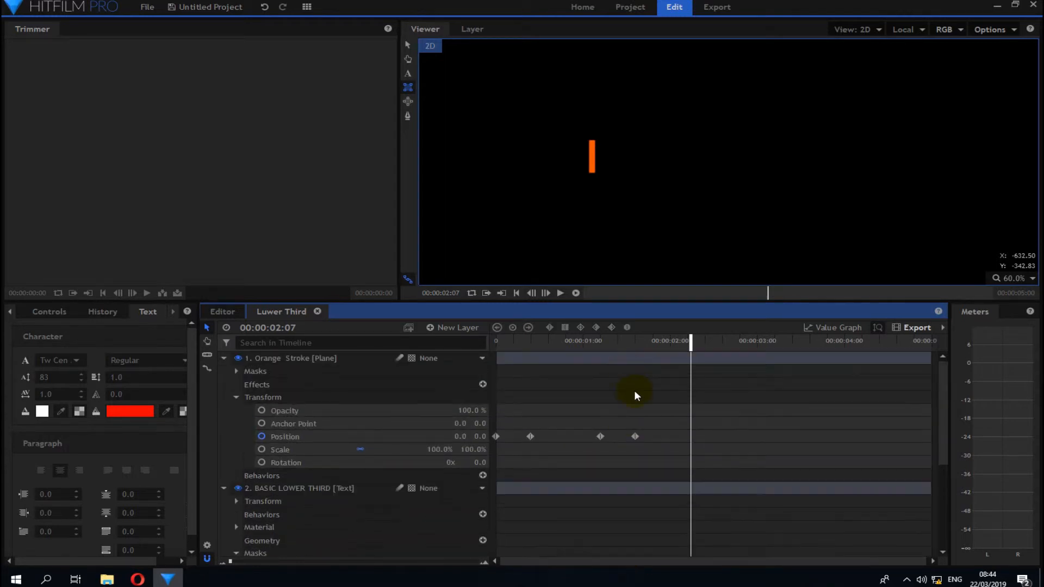
{"action": "mouse_move", "coordinate": [654, 424]}
{"action": "left_mouse_down"}
{"action": "mouse_move", "coordinate": [587, 456]}
{"action": "mouse_move", "coordinate": [615, 442]}
{"action": "mouse_move", "coordinate": [713, 435]}
{"action": "mouse_move", "coordinate": [718, 381]}
{"action": "left_mouse_up"}
{"action": "left_click", "coordinate": [636, 437]}
{"action": "left_click", "coordinate": [745, 421]}
{"action": "left_click_drag", "start_coordinate": [716, 438], "coordinate": [753, 436]}
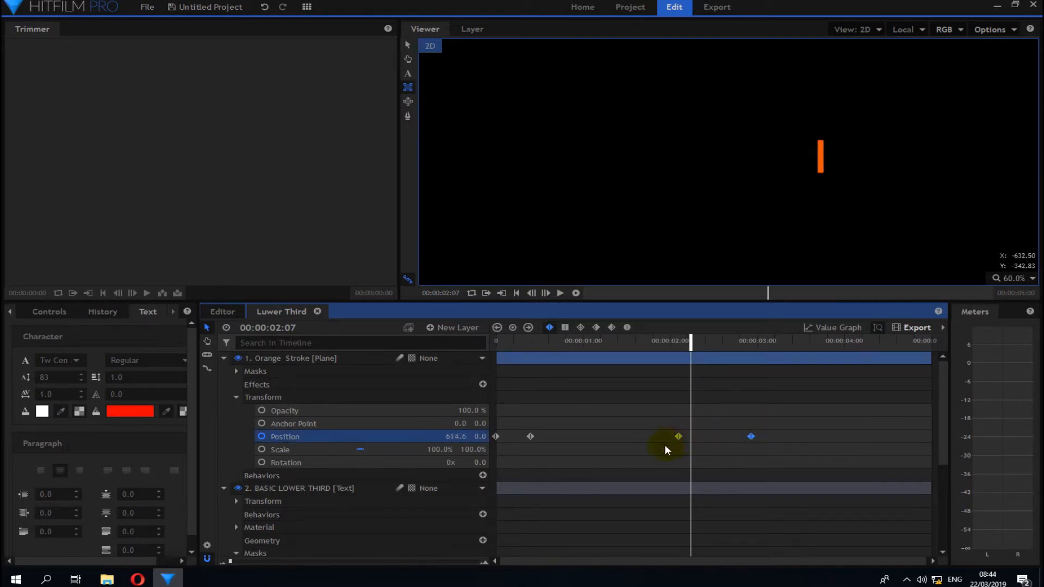
Step: Move the second Position keyframe of both the Orange Stroke and the text mask to 00:00:01:00
{"action": "mouse_move", "coordinate": [676, 343]}
{"action": "left_mouse_down"}
{"action": "mouse_move", "coordinate": [750, 343]}
{"action": "mouse_move", "coordinate": [565, 351]}
{"action": "left_mouse_up"}
{"action": "left_click_drag", "start_coordinate": [569, 353], "coordinate": [582, 354]}
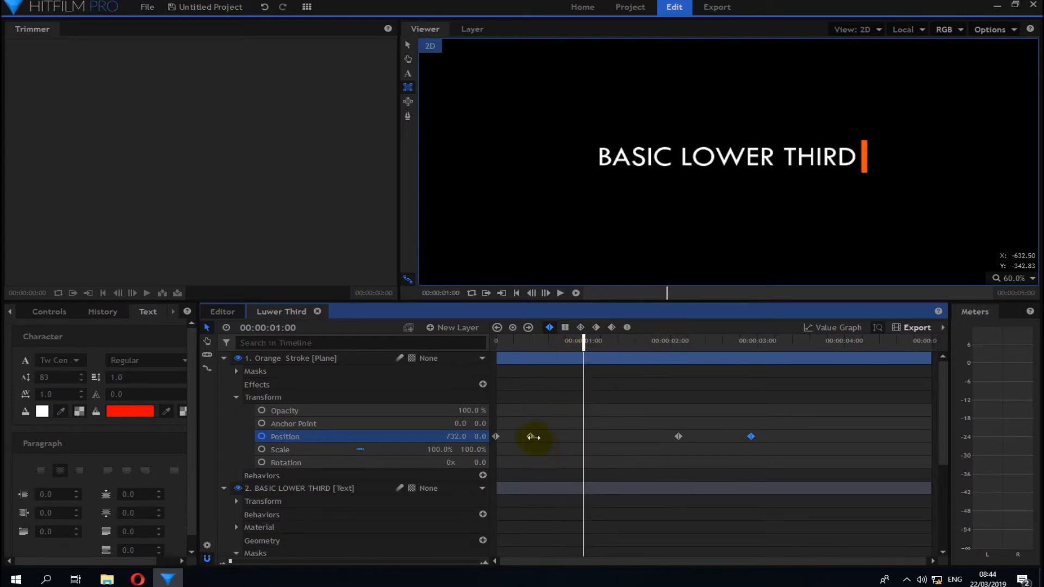
{"action": "left_click_drag", "start_coordinate": [533, 436], "coordinate": [586, 438]}
{"action": "scroll", "coordinate": [587, 455], "scroll_direction": "down", "scroll_amount": 4}
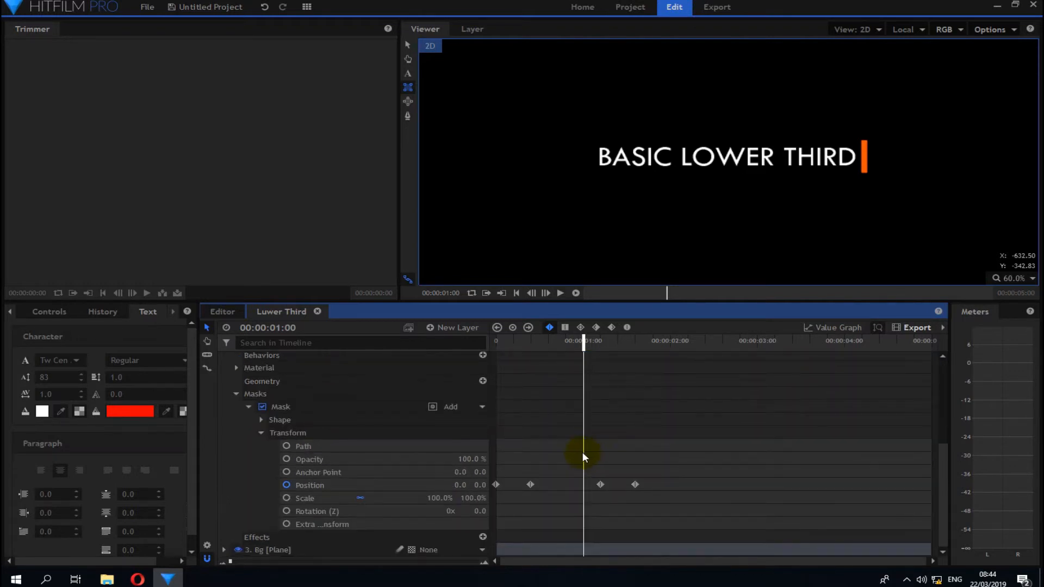
{"action": "left_click_drag", "start_coordinate": [527, 485], "coordinate": [583, 482]}
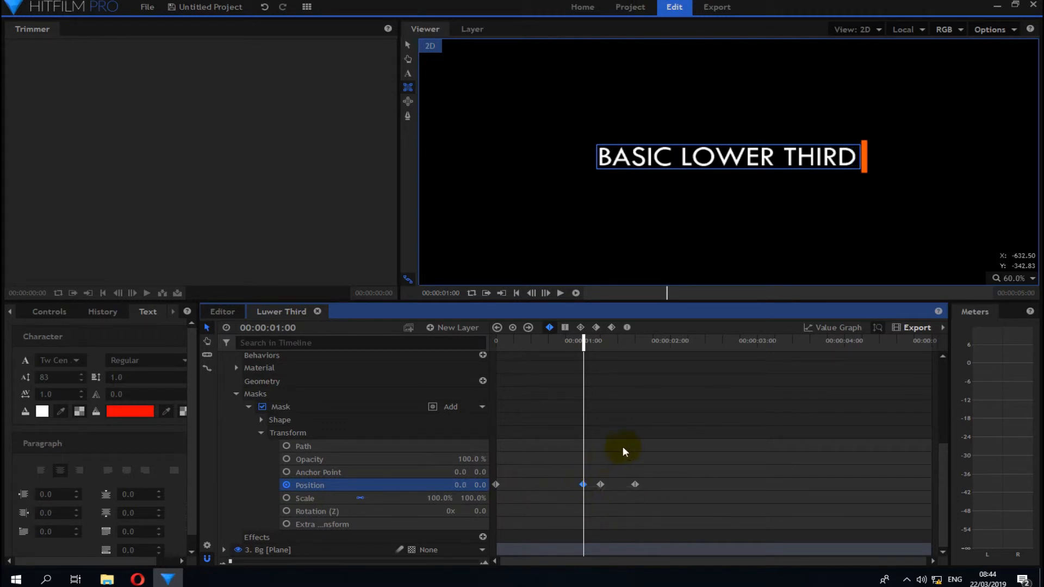
Step: Shift the text mask's last two Position keyframes together so the 0.0 keyframe sits at 00:00:02:03, in line with the Orange Stroke's third keyframe
{"action": "scroll", "coordinate": [627, 444], "scroll_direction": "up", "scroll_amount": 4}
{"action": "left_click", "coordinate": [677, 426]}
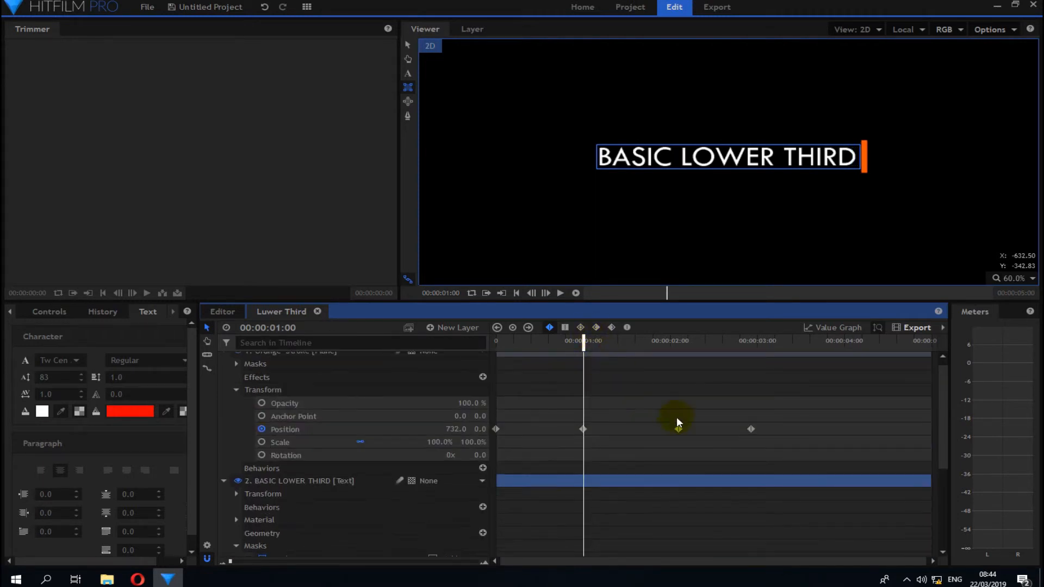
{"action": "left_click_drag", "start_coordinate": [583, 340], "coordinate": [677, 351]}
{"action": "scroll", "coordinate": [664, 400], "scroll_direction": "down", "scroll_amount": 4}
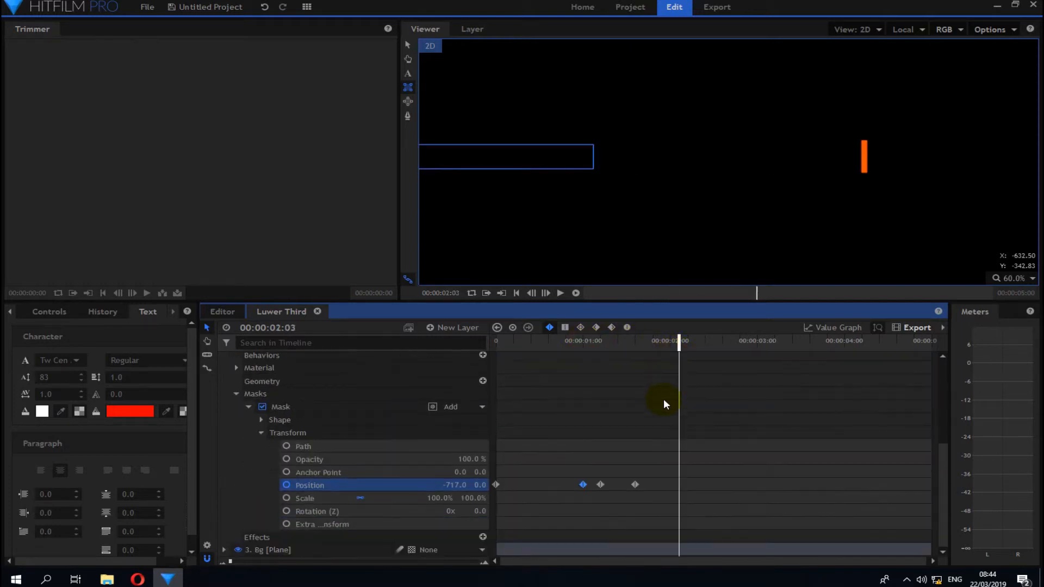
{"action": "left_click", "coordinate": [600, 485]}
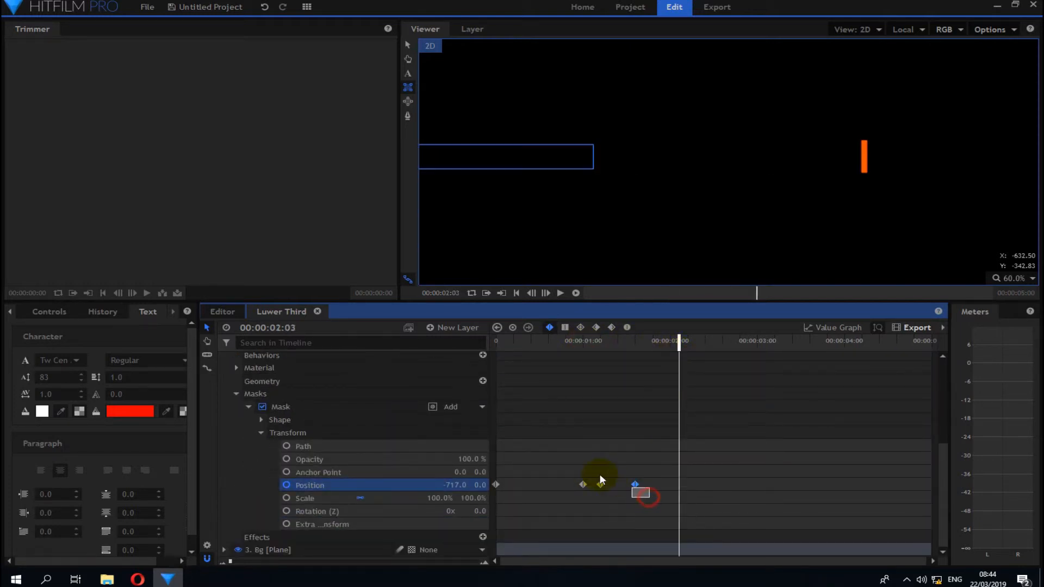
{"action": "left_click_drag", "start_coordinate": [634, 485], "coordinate": [714, 485]}
{"action": "scroll", "coordinate": [703, 424], "scroll_direction": "up", "scroll_amount": 5}
{"action": "scroll", "coordinate": [703, 421], "scroll_direction": "down", "scroll_amount": 4}
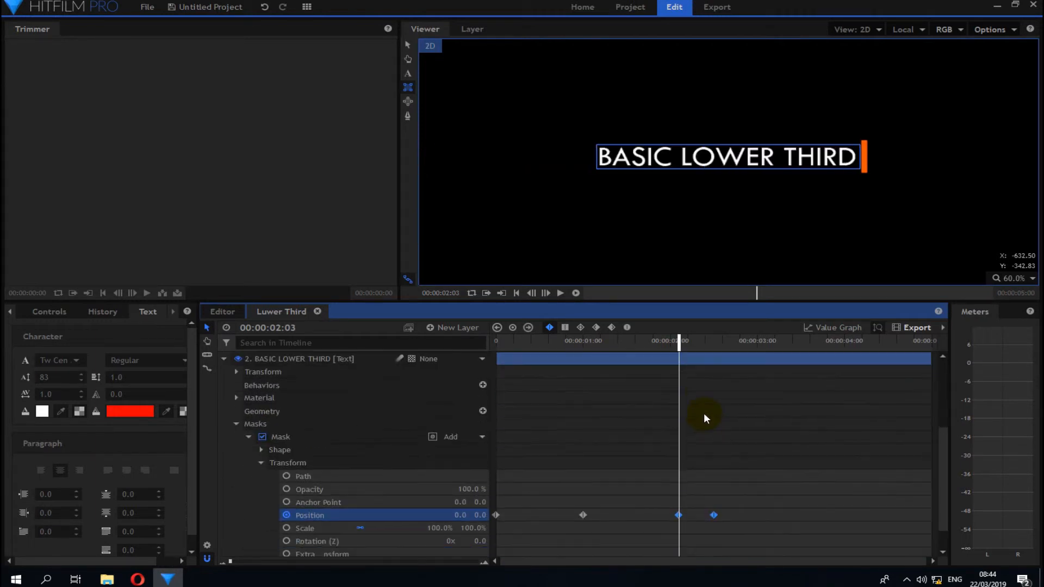
Step: Move the text mask's last Position keyframe to 00:00:02:28, in line with the Orange Stroke's last keyframe
{"action": "scroll", "coordinate": [704, 417], "scroll_direction": "up", "scroll_amount": 3}
{"action": "left_click", "coordinate": [749, 338]}
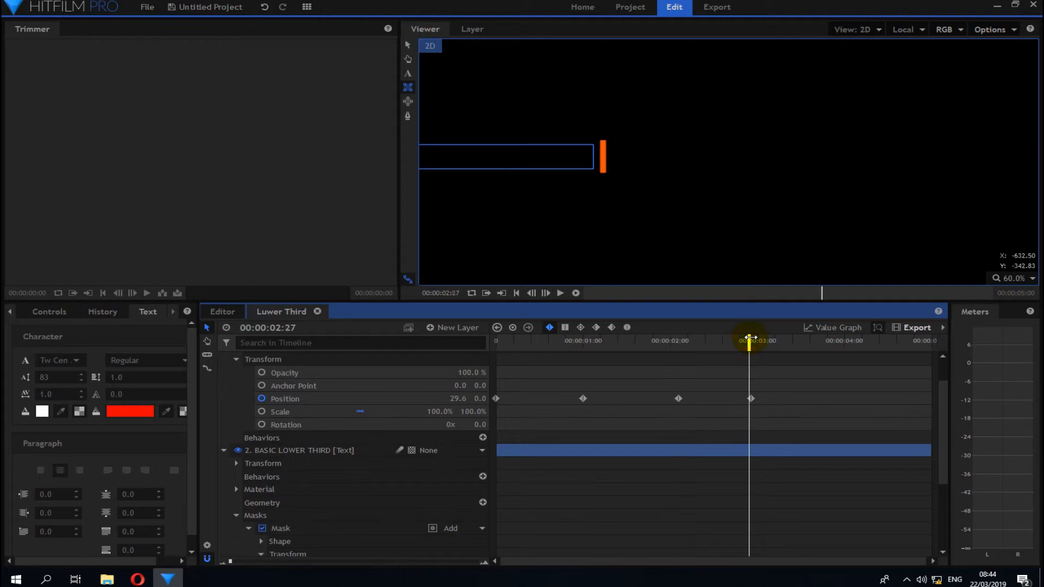
{"action": "scroll", "coordinate": [736, 521], "scroll_direction": "down", "scroll_amount": 3}
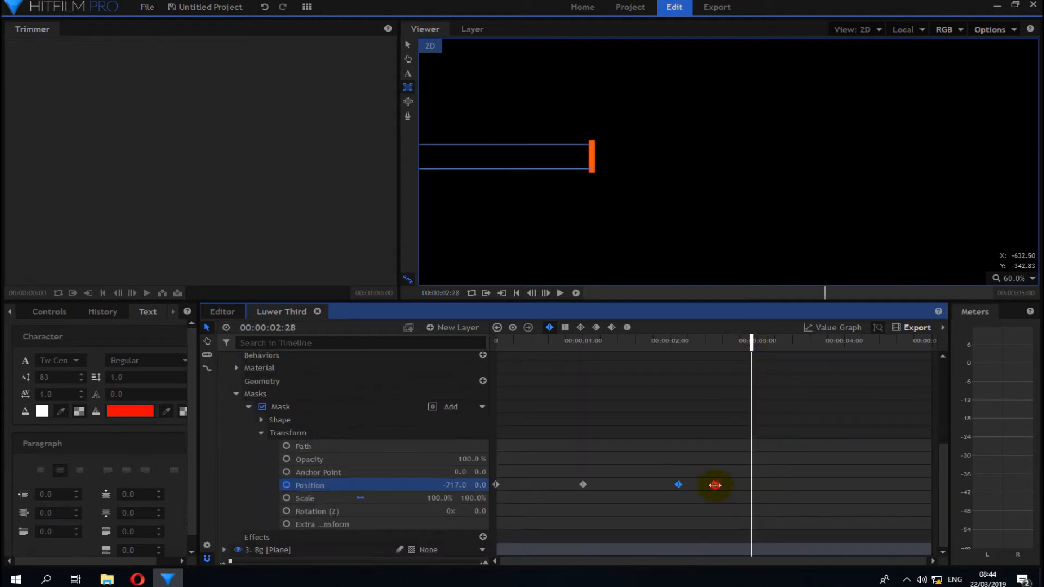
{"action": "left_click_drag", "start_coordinate": [714, 484], "coordinate": [750, 484]}
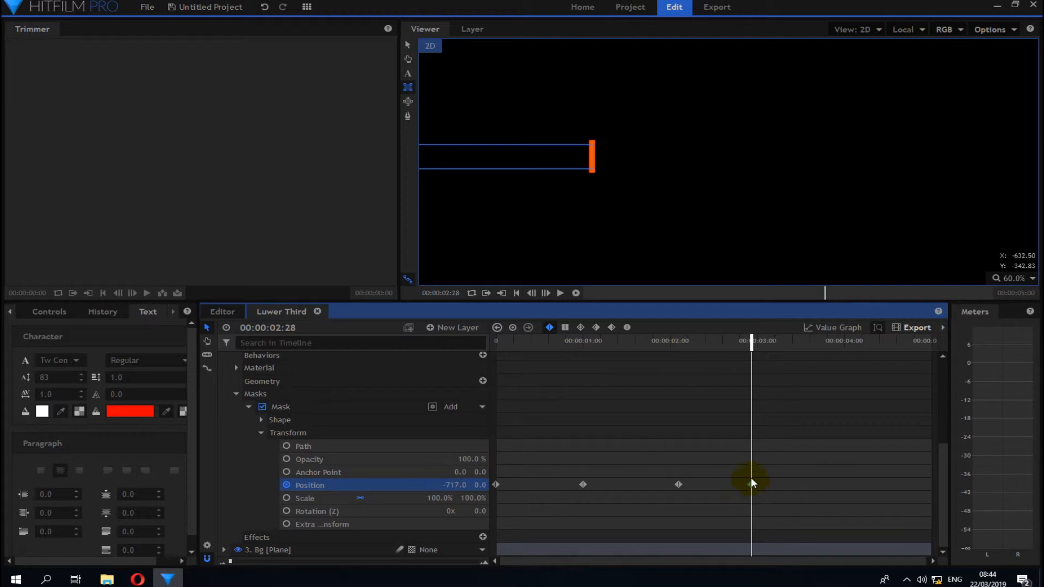
Step: Play back the title animation from the start of the timeline, stopping past the last keyframes
{"action": "left_click_drag", "start_coordinate": [751, 342], "coordinate": [413, 330]}
{"action": "key", "text": "space"}
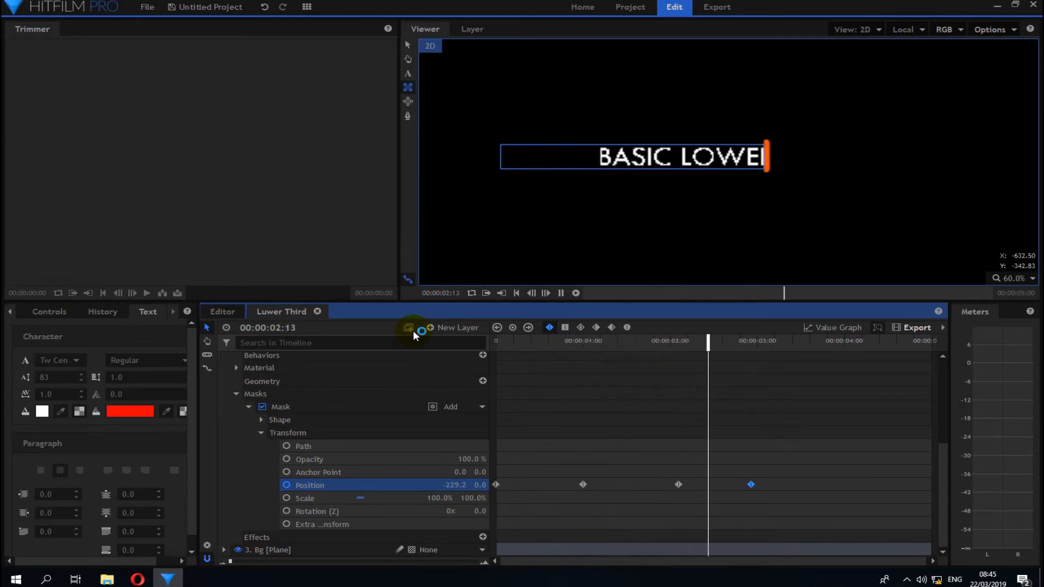
{"action": "key", "text": "space"}
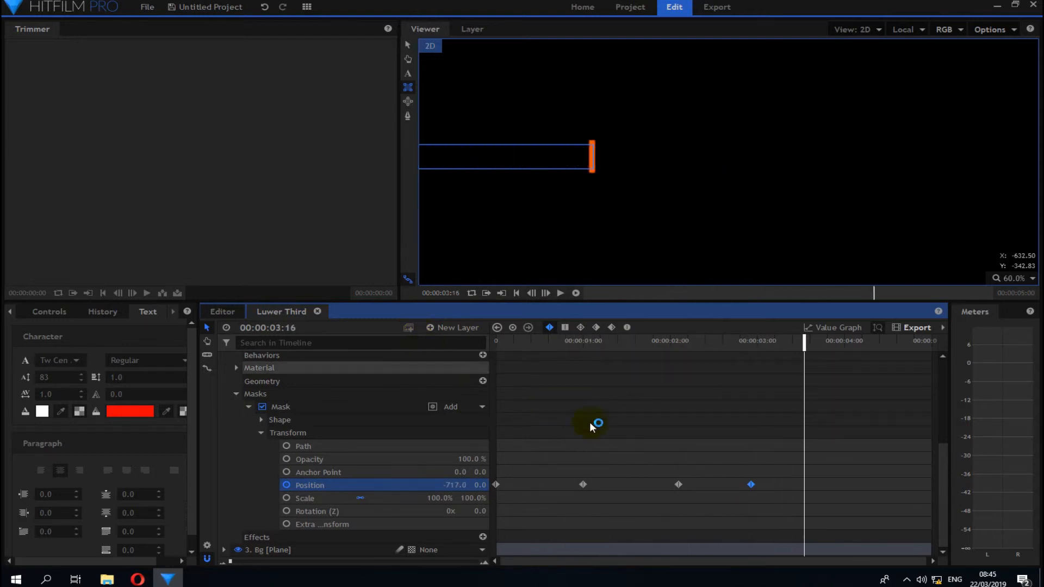
Step: Shift the last two Position keyframes of both the text mask and the Orange Stroke so the closing movement starts at 00:00:03:16
{"action": "left_click", "coordinate": [779, 508]}
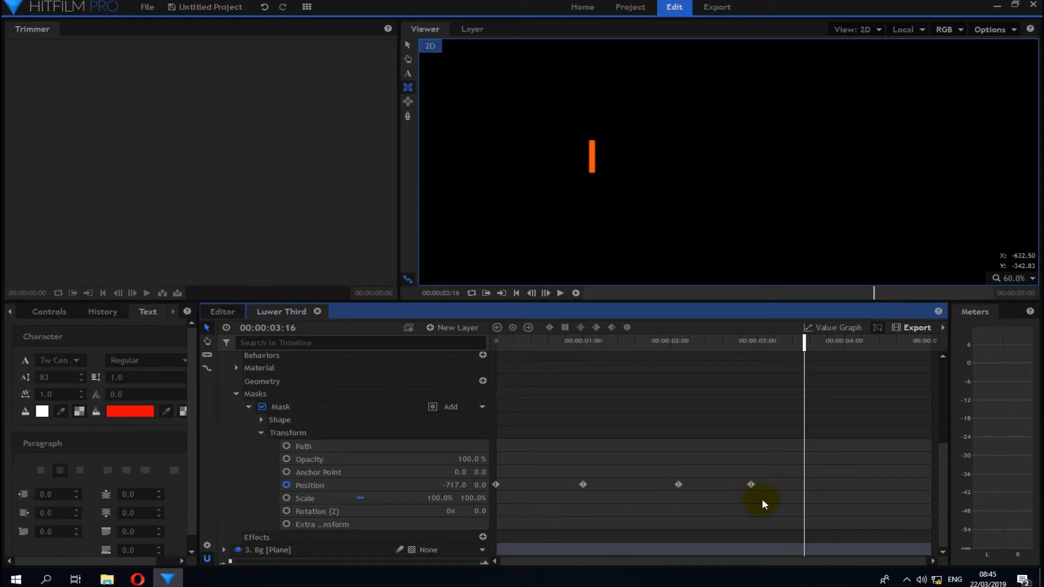
{"action": "mouse_move", "coordinate": [762, 500]}
{"action": "left_mouse_down"}
{"action": "mouse_move", "coordinate": [649, 457]}
{"action": "mouse_move", "coordinate": [683, 483]}
{"action": "mouse_move", "coordinate": [815, 485]}
{"action": "mouse_move", "coordinate": [804, 485]}
{"action": "left_mouse_up"}
{"action": "scroll", "coordinate": [800, 440], "scroll_direction": "up", "scroll_amount": 5}
{"action": "left_click_drag", "start_coordinate": [781, 450], "coordinate": [667, 426]}
{"action": "scroll", "coordinate": [739, 476], "scroll_direction": "up", "scroll_amount": 3}
{"action": "mouse_move", "coordinate": [761, 458]}
{"action": "left_mouse_down"}
{"action": "mouse_move", "coordinate": [719, 433]}
{"action": "mouse_move", "coordinate": [678, 431]}
{"action": "mouse_move", "coordinate": [809, 435]}
{"action": "mouse_move", "coordinate": [806, 444]}
{"action": "left_mouse_up"}
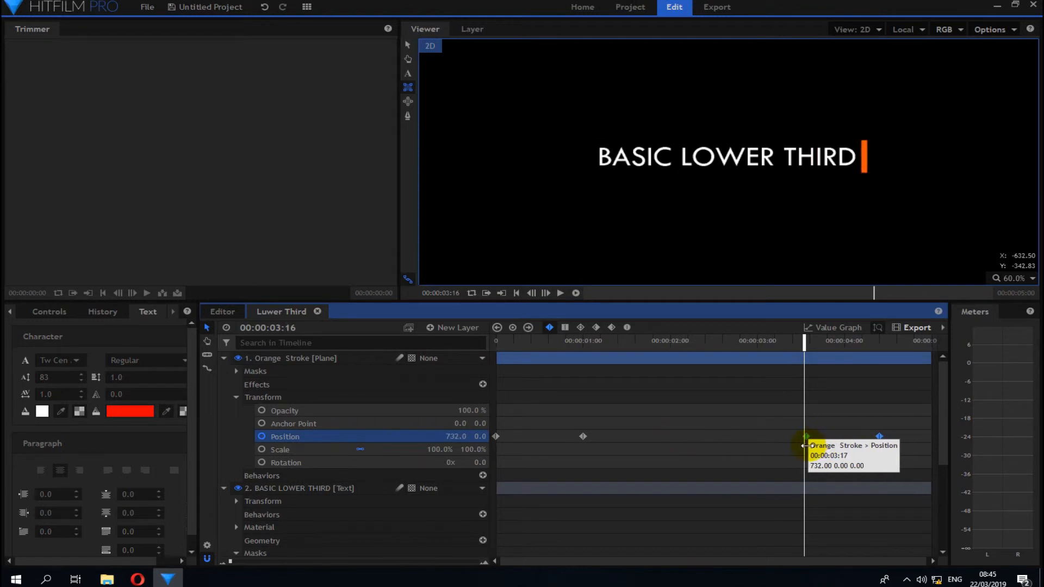
{"action": "scroll", "coordinate": [791, 446], "scroll_direction": "down", "scroll_amount": 3}
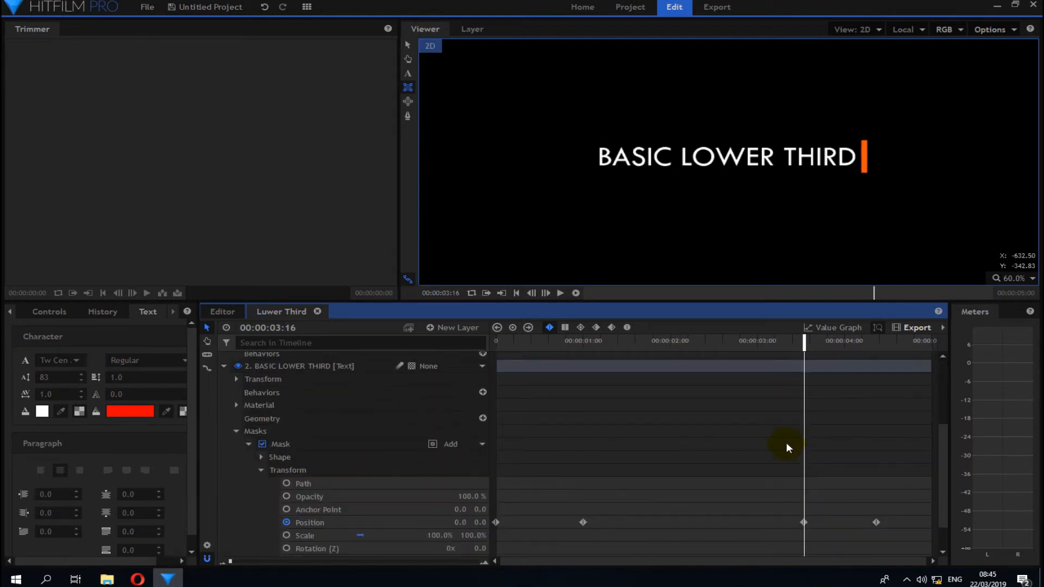
{"action": "scroll", "coordinate": [786, 447], "scroll_direction": "up", "scroll_amount": 2}
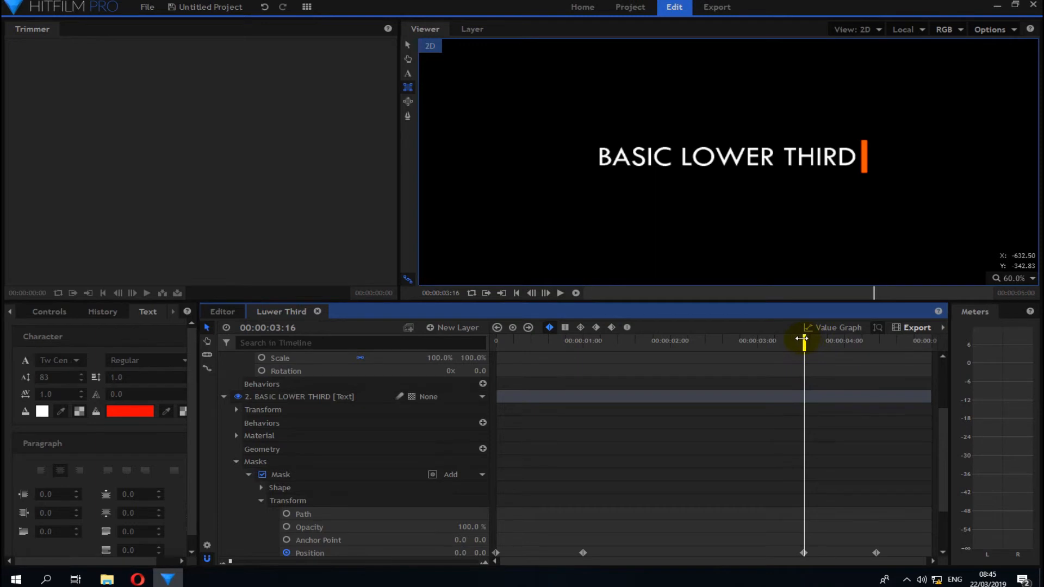
Step: Play back the retimed title animation from the start, and scrub back to 00:00:00:14 in the reveal
{"action": "left_click_drag", "start_coordinate": [800, 338], "coordinate": [281, 329]}
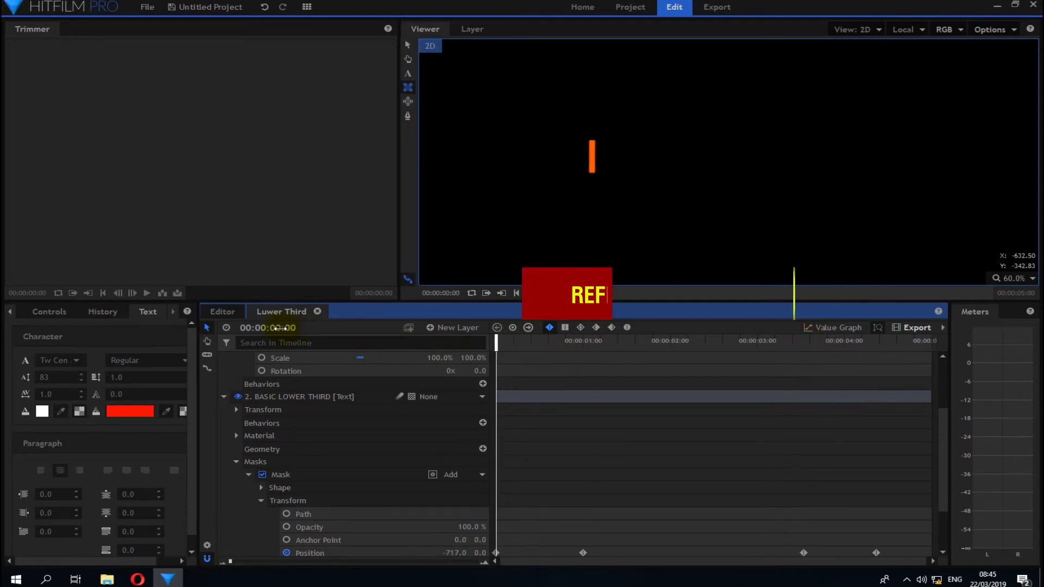
{"action": "key", "text": "space"}
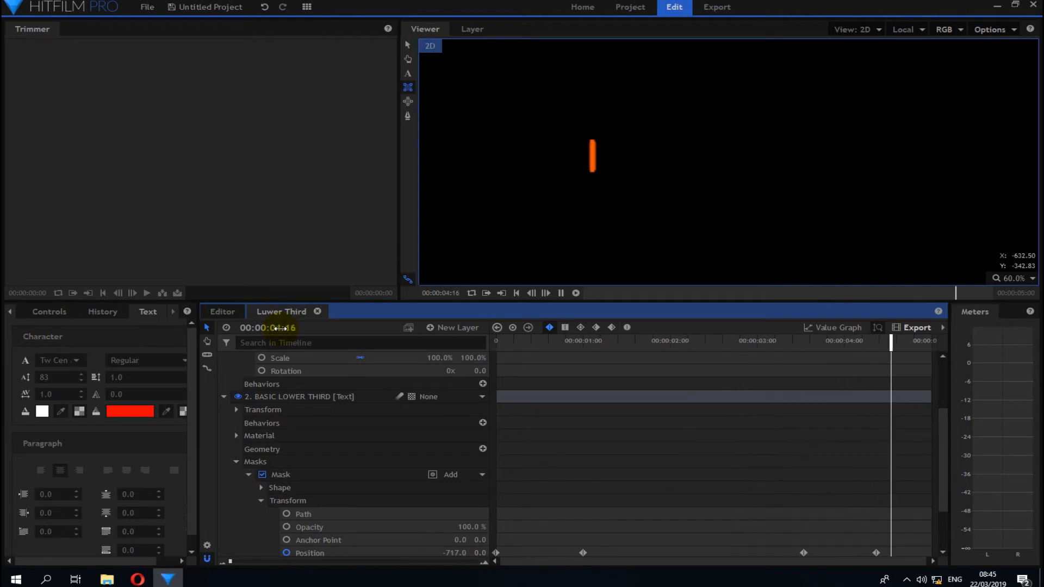
{"action": "key", "text": "space"}
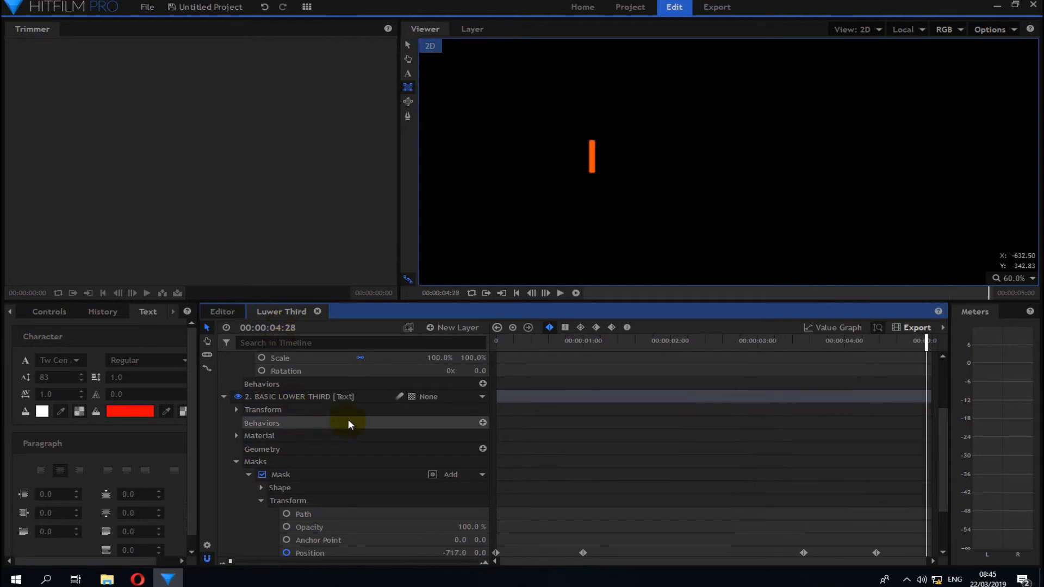
{"action": "scroll", "coordinate": [615, 492], "scroll_direction": "down", "scroll_amount": 2}
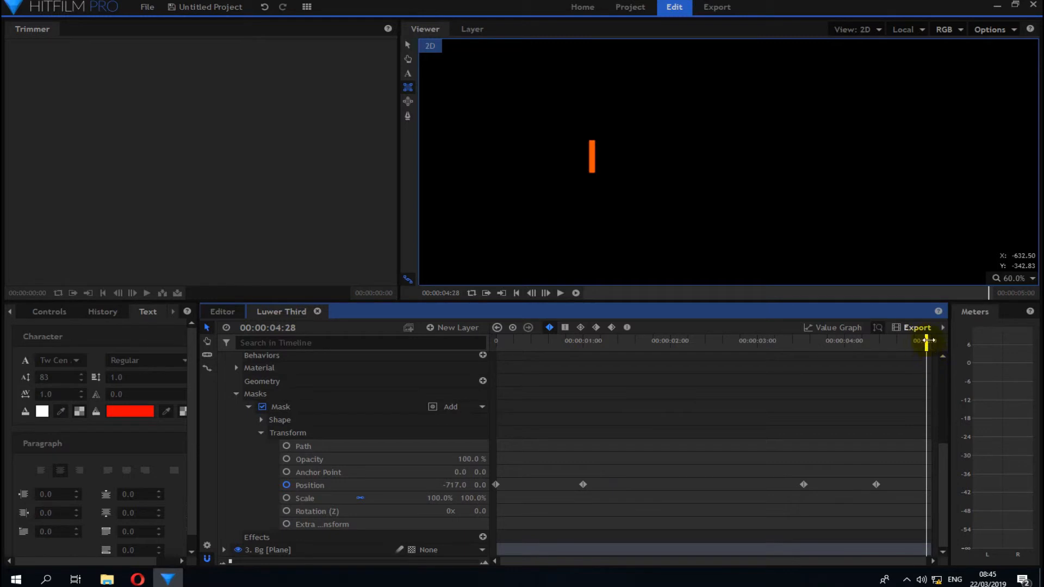
{"action": "left_click_drag", "start_coordinate": [897, 341], "coordinate": [536, 390]}
{"action": "left_click_drag", "start_coordinate": [534, 390], "coordinate": [516, 382]}
{"action": "scroll", "coordinate": [517, 383], "scroll_direction": "up", "scroll_amount": 2}
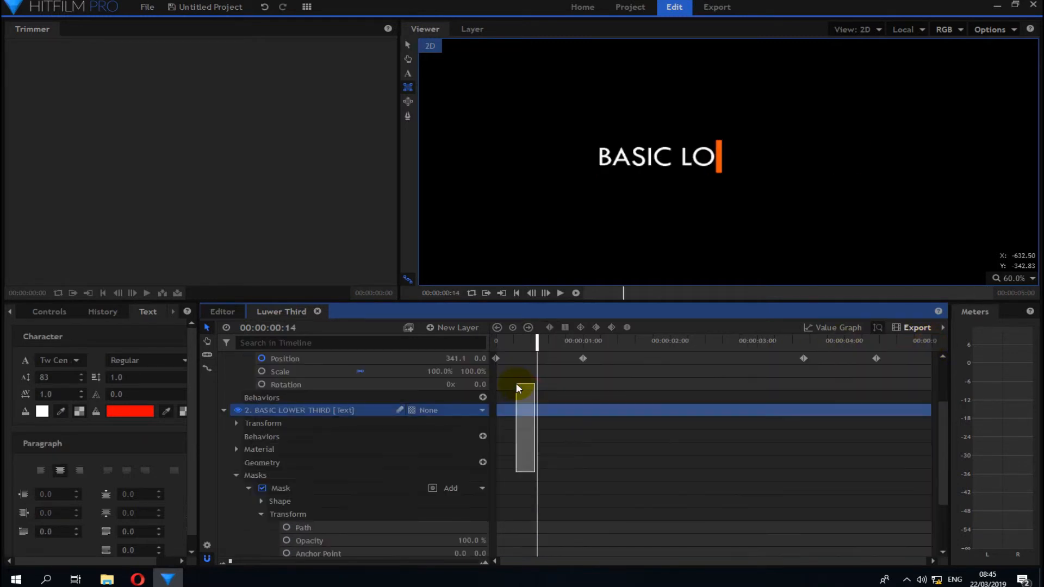
{"action": "left_click", "coordinate": [534, 445]}
{"action": "scroll", "coordinate": [545, 452], "scroll_direction": "up", "scroll_amount": 2}
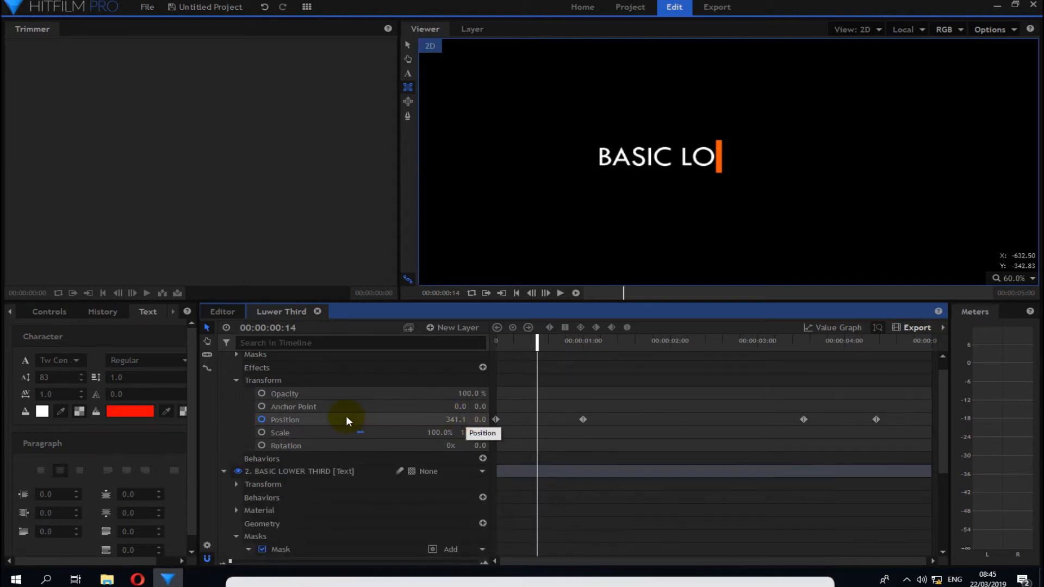
Step: Move the Orange Stroke's first Position keyframe to about 00:00:00:04, leaving a short gap at the start of the timeline
{"action": "scroll", "coordinate": [325, 412], "scroll_direction": "up", "scroll_amount": 1}
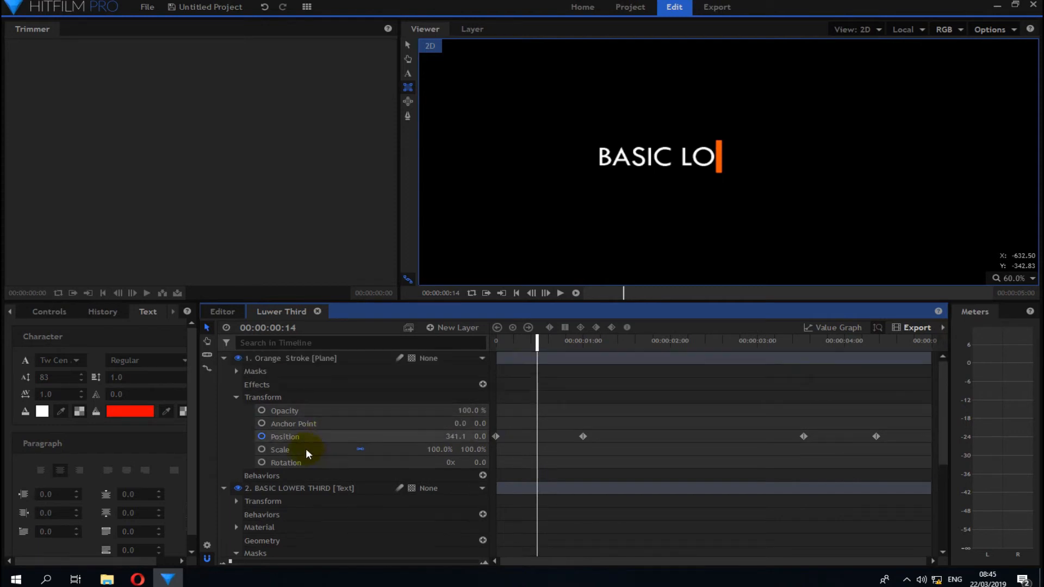
{"action": "left_click", "coordinate": [295, 359]}
{"action": "left_click_drag", "start_coordinate": [540, 335], "coordinate": [496, 339]}
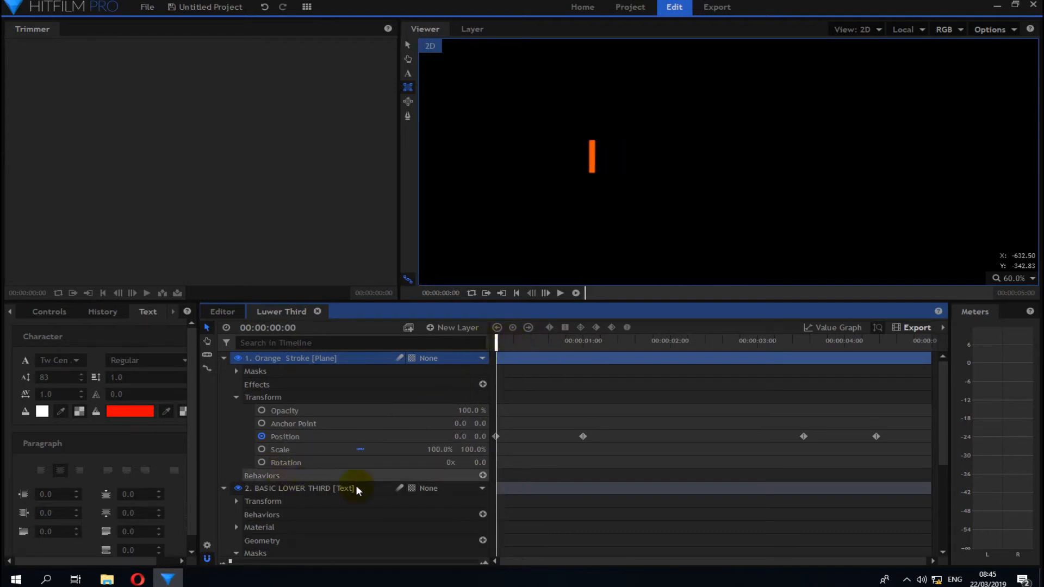
{"action": "left_click_drag", "start_coordinate": [496, 437], "coordinate": [508, 437]}
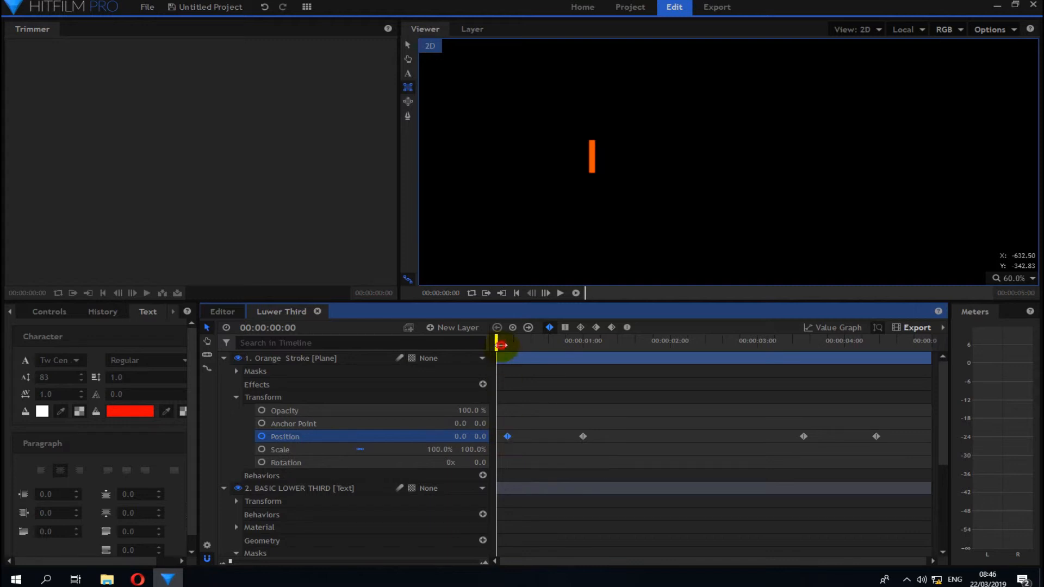
{"action": "left_click_drag", "start_coordinate": [500, 345], "coordinate": [508, 345]}
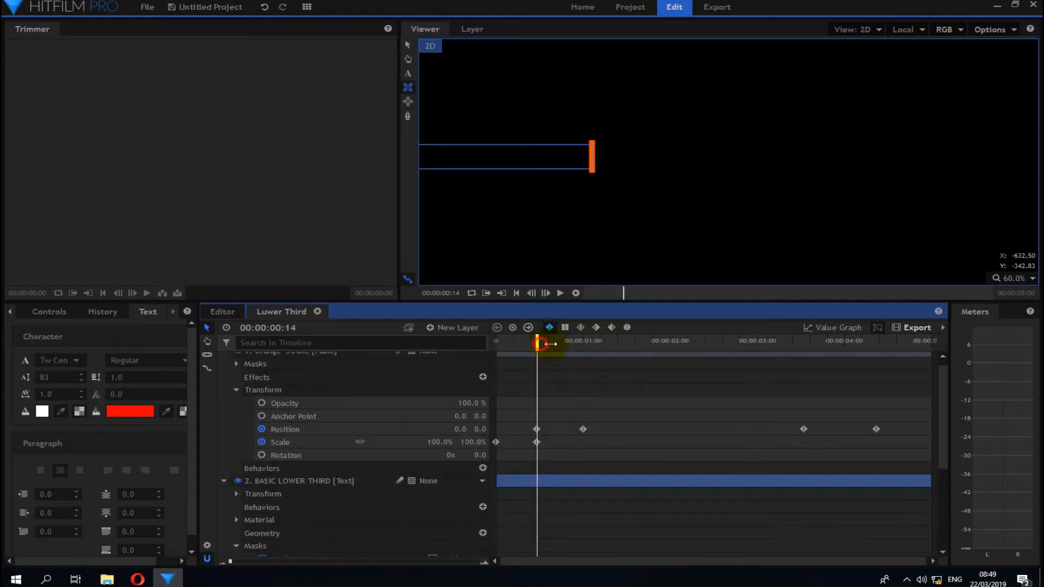
Step: Move the Orange Stroke's second Position keyframe to 00:00:01:17
{"action": "left_click_drag", "start_coordinate": [541, 343], "coordinate": [621, 344]}
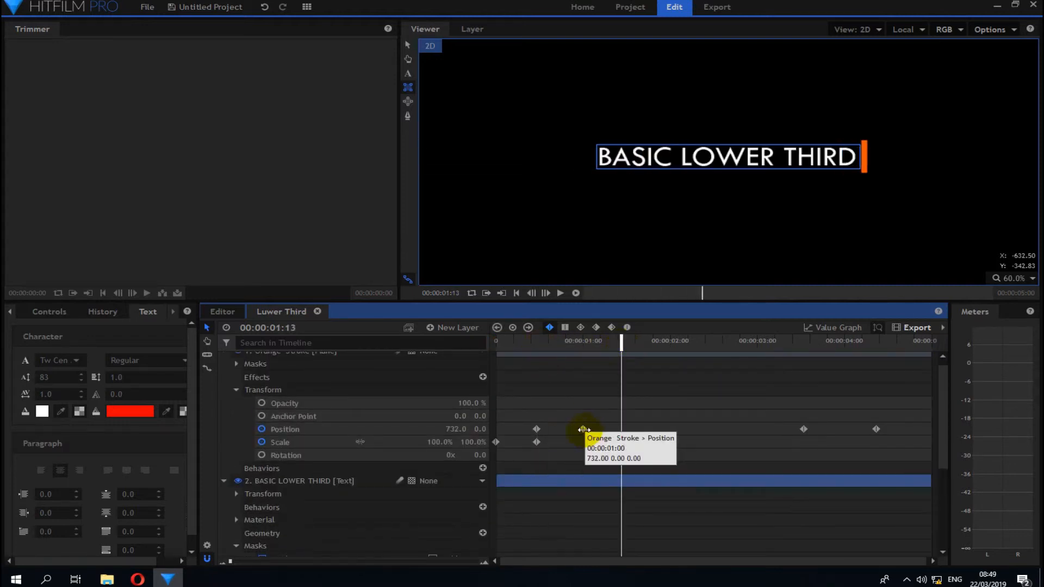
{"action": "left_click_drag", "start_coordinate": [583, 429], "coordinate": [624, 428]}
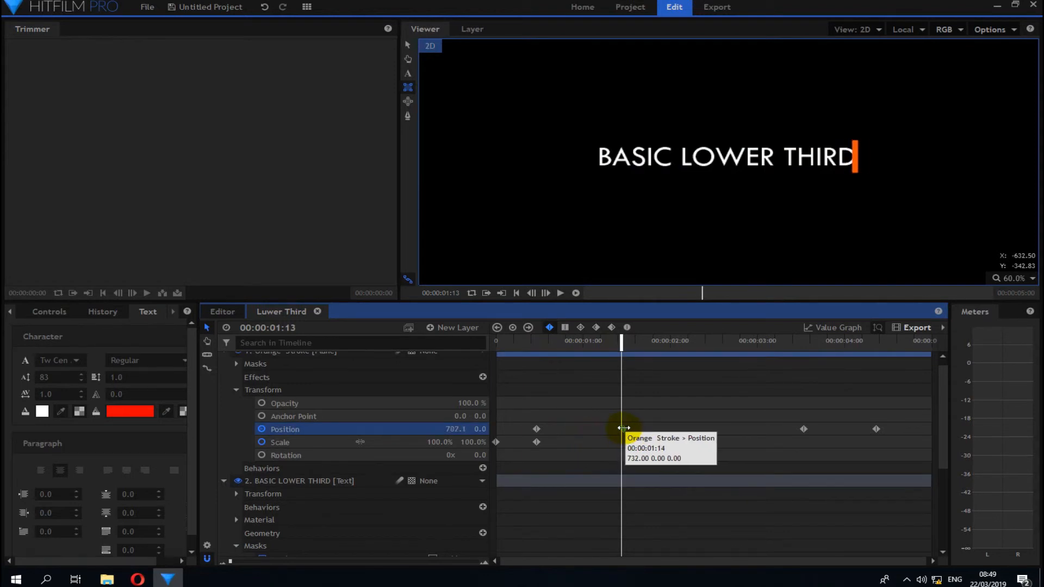
{"action": "left_click_drag", "start_coordinate": [622, 343], "coordinate": [633, 343]}
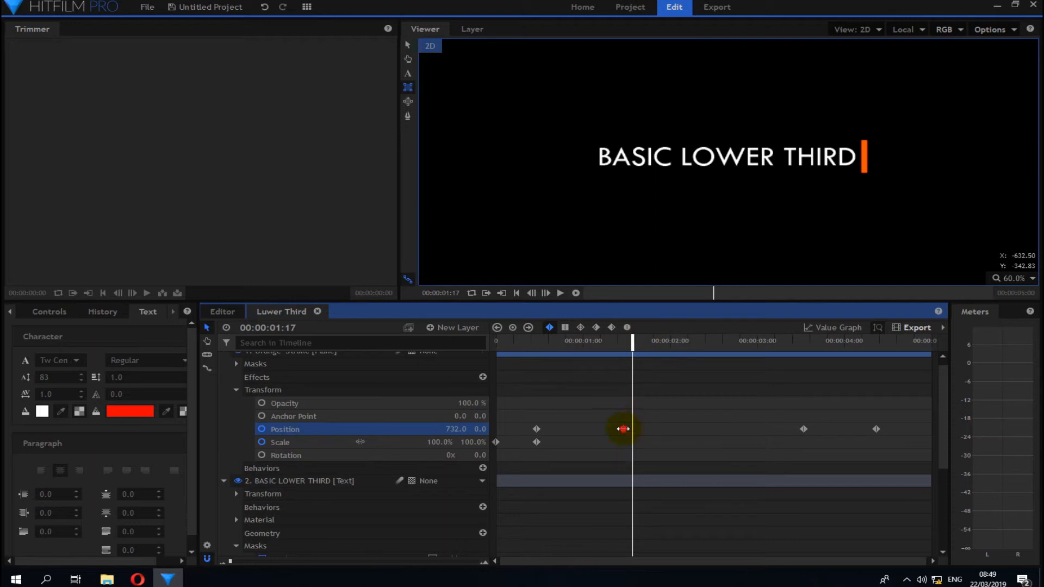
{"action": "left_click_drag", "start_coordinate": [623, 429], "coordinate": [632, 429]}
{"action": "left_click_drag", "start_coordinate": [633, 341], "coordinate": [632, 368]}
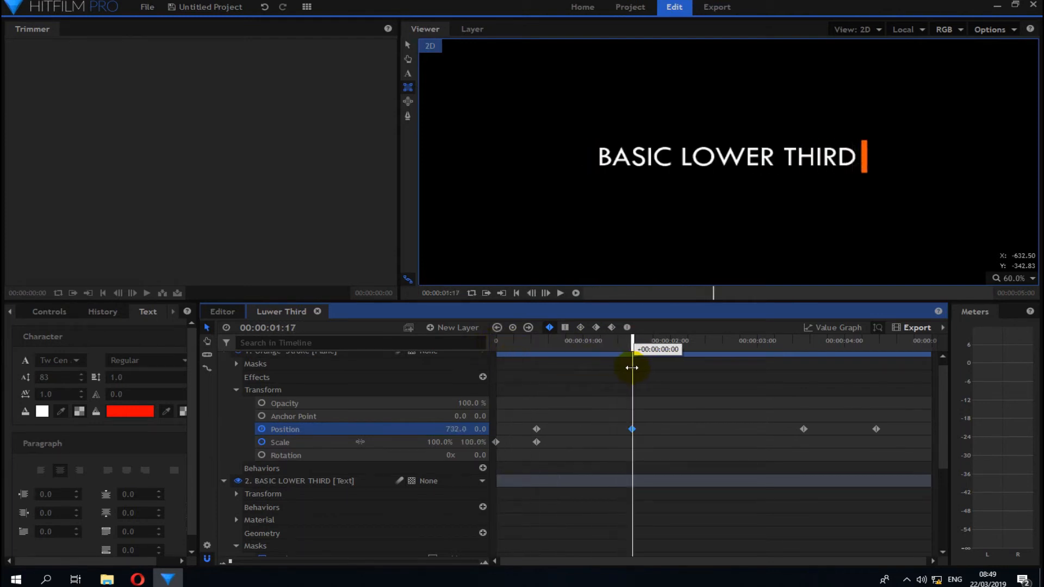
{"action": "scroll", "coordinate": [614, 459], "scroll_direction": "down", "scroll_amount": 3}
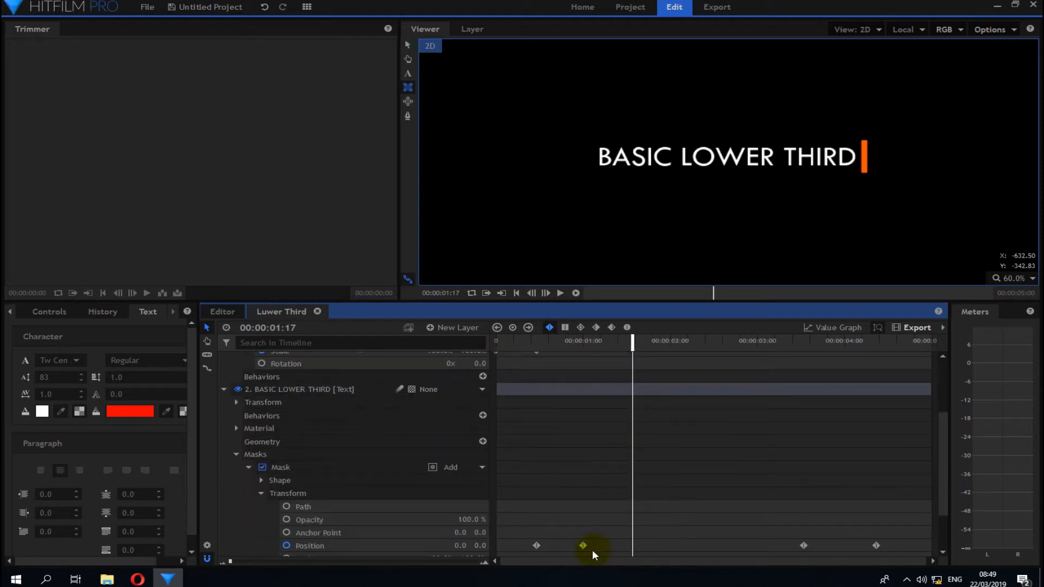
Step: Move the text mask's second Position keyframe to 00:00:01:17 and play back the reveal from the start
{"action": "left_click_drag", "start_coordinate": [583, 547], "coordinate": [632, 546]}
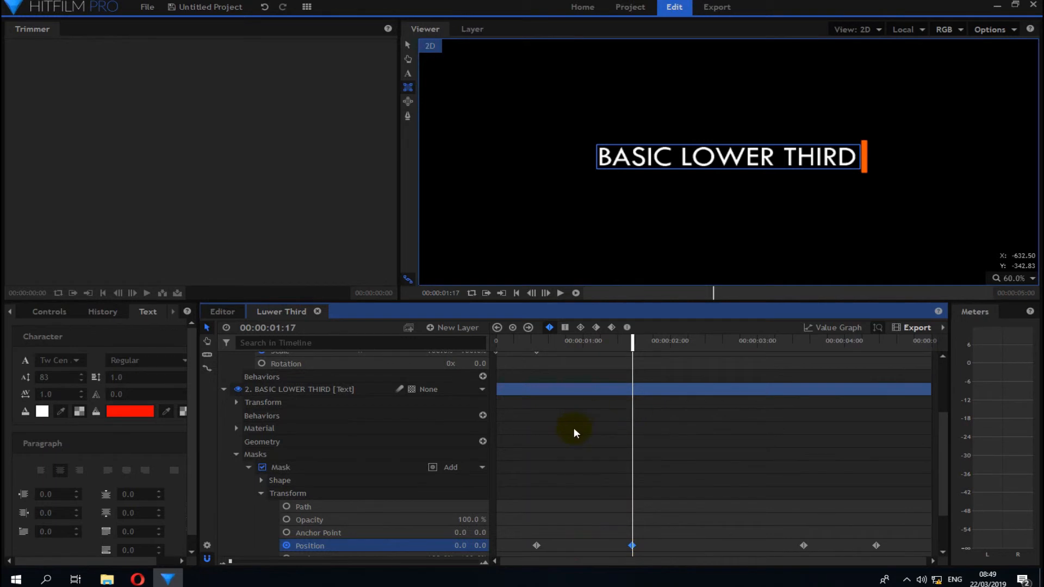
{"action": "scroll", "coordinate": [573, 428], "scroll_direction": "up", "scroll_amount": 3}
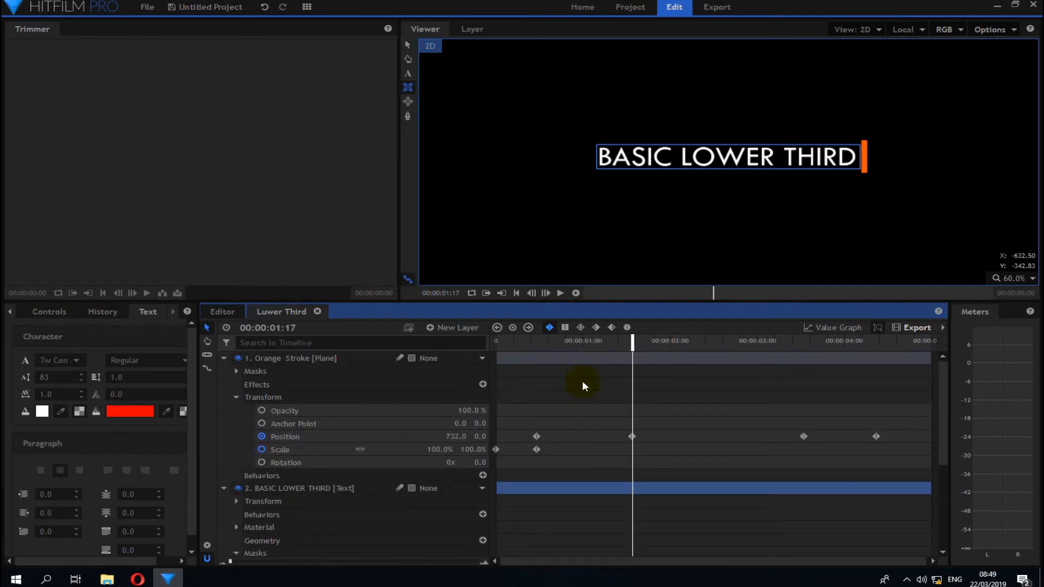
{"action": "left_click_drag", "start_coordinate": [613, 352], "coordinate": [532, 368]}
{"action": "key", "text": "space"}
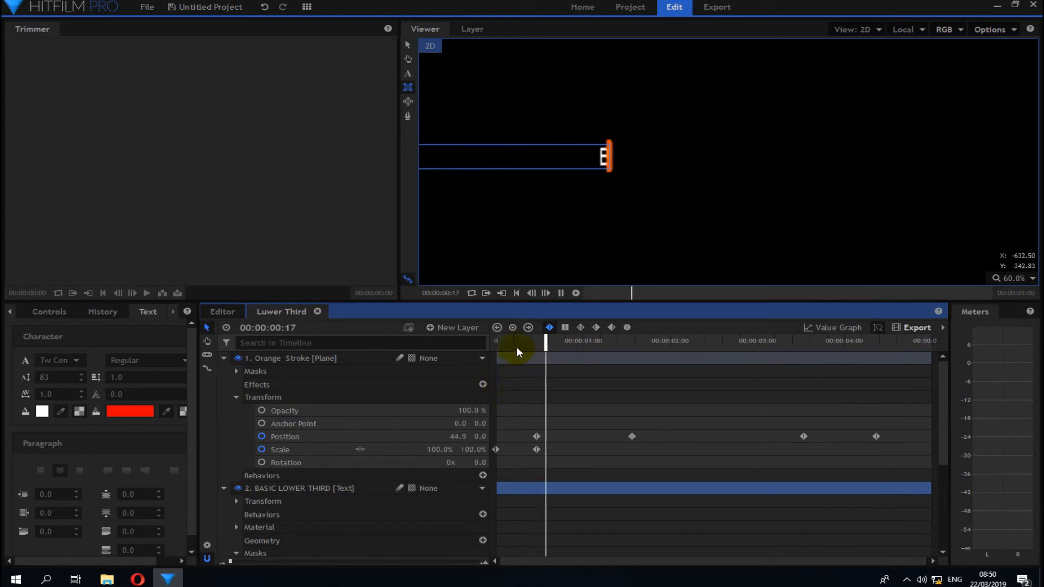
{"action": "key", "text": "space"}
{"action": "left_click_drag", "start_coordinate": [561, 342], "coordinate": [415, 337]}
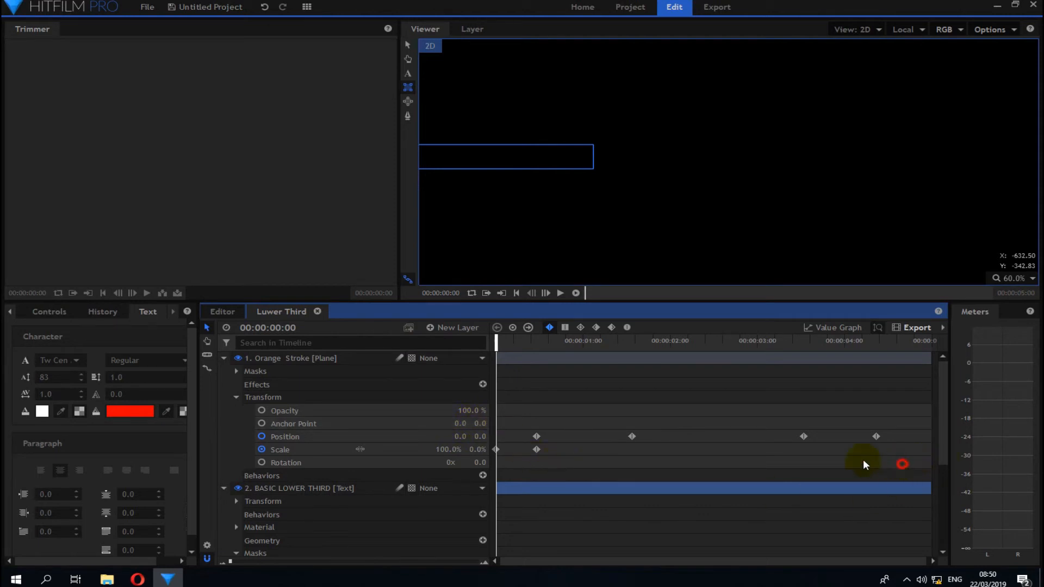
Step: Try converting all of the Orange Stroke's Position and Scale keyframes to manual Bezier interpolation
{"action": "left_click_drag", "start_coordinate": [902, 464], "coordinate": [744, 438]}
{"action": "scroll", "coordinate": [787, 462], "scroll_direction": "down", "scroll_amount": 2}
{"action": "scroll", "coordinate": [787, 455], "scroll_direction": "up", "scroll_amount": 3}
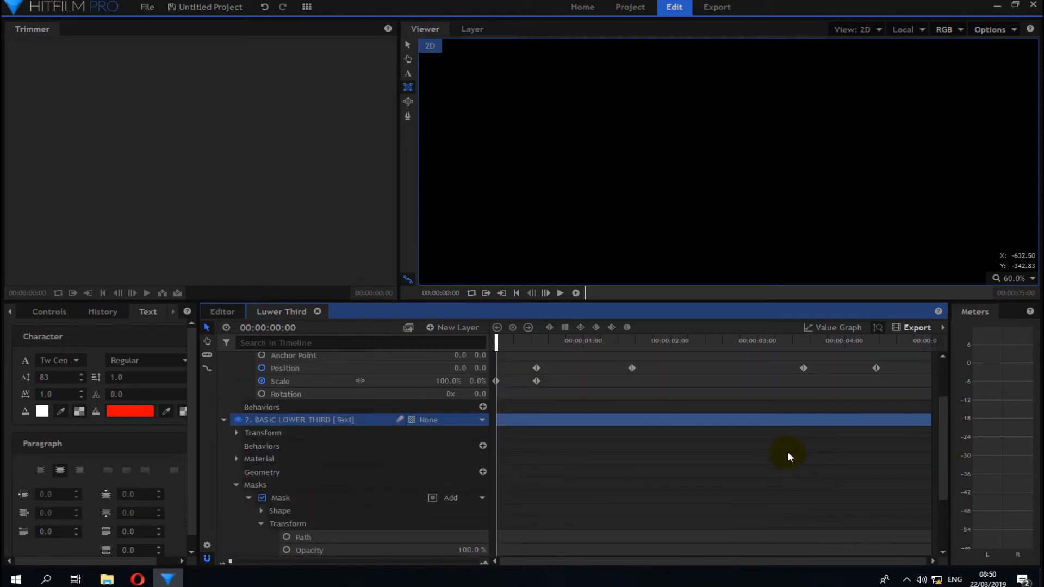
{"action": "left_click_drag", "start_coordinate": [894, 384], "coordinate": [494, 390]}
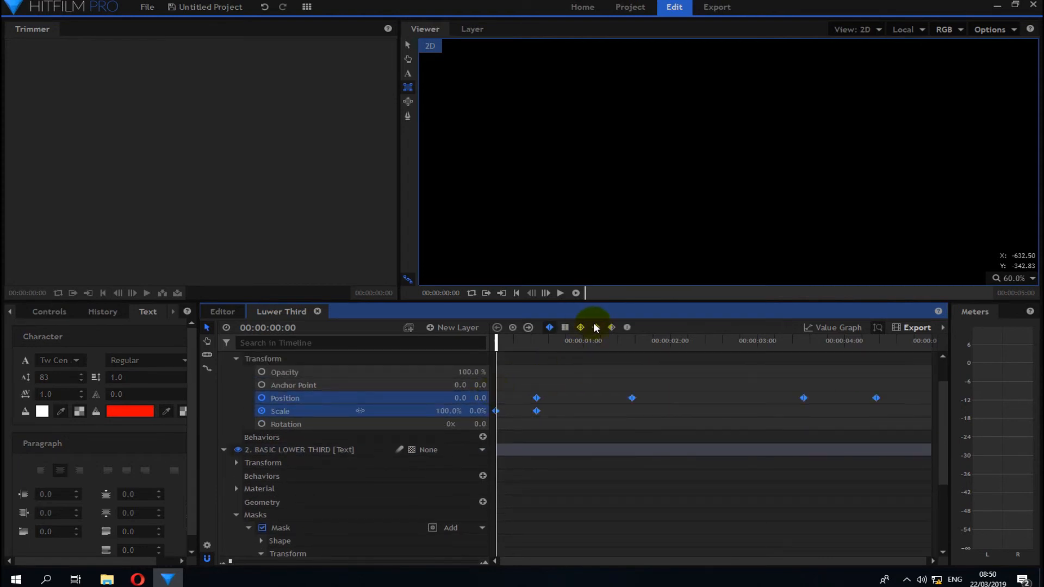
{"action": "left_click", "coordinate": [628, 328]}
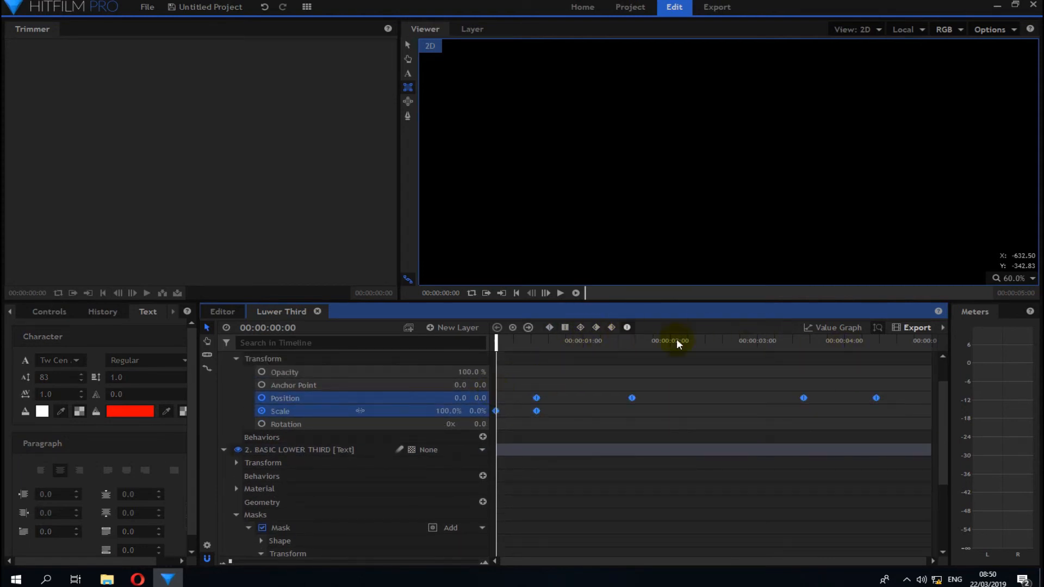
Step: Try steepening the Orange Stroke's Scale curve with the Bezier handles in the value graph, and play back the result
{"action": "left_click", "coordinate": [536, 410]}
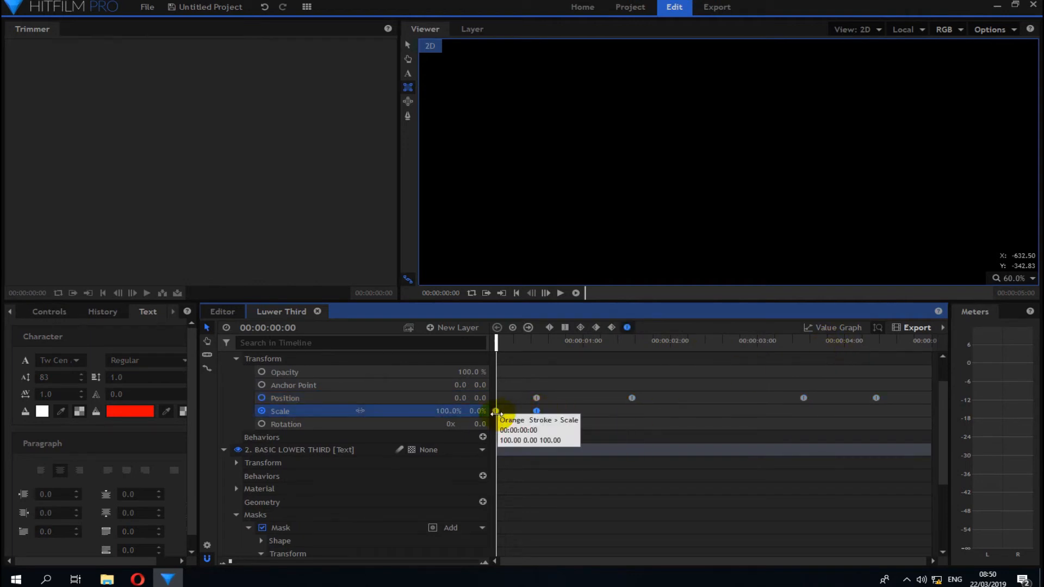
{"action": "left_click_drag", "start_coordinate": [553, 426], "coordinate": [489, 411]}
{"action": "left_click", "coordinate": [832, 328]}
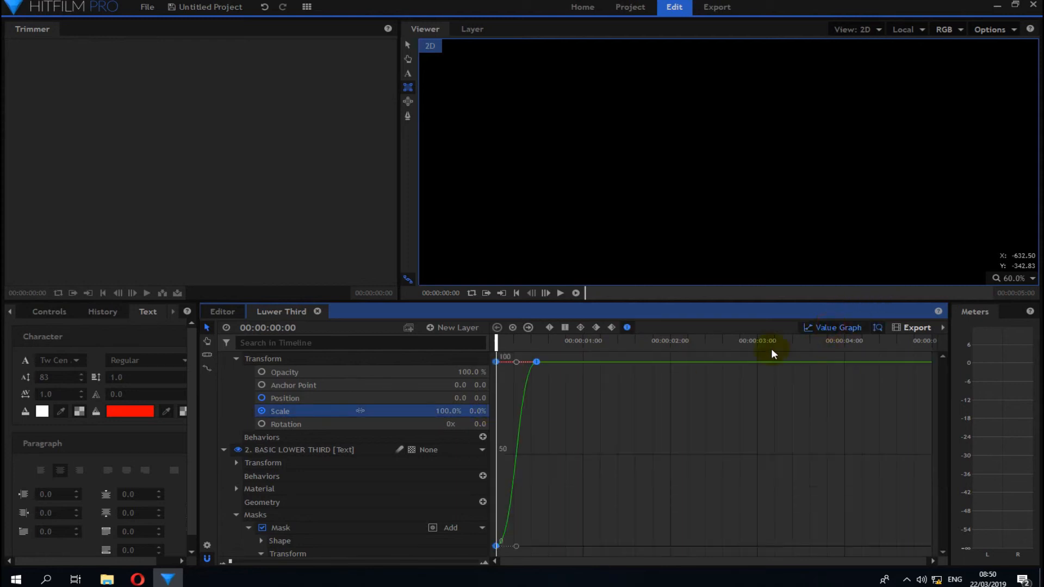
{"action": "left_click_drag", "start_coordinate": [515, 364], "coordinate": [496, 363]}
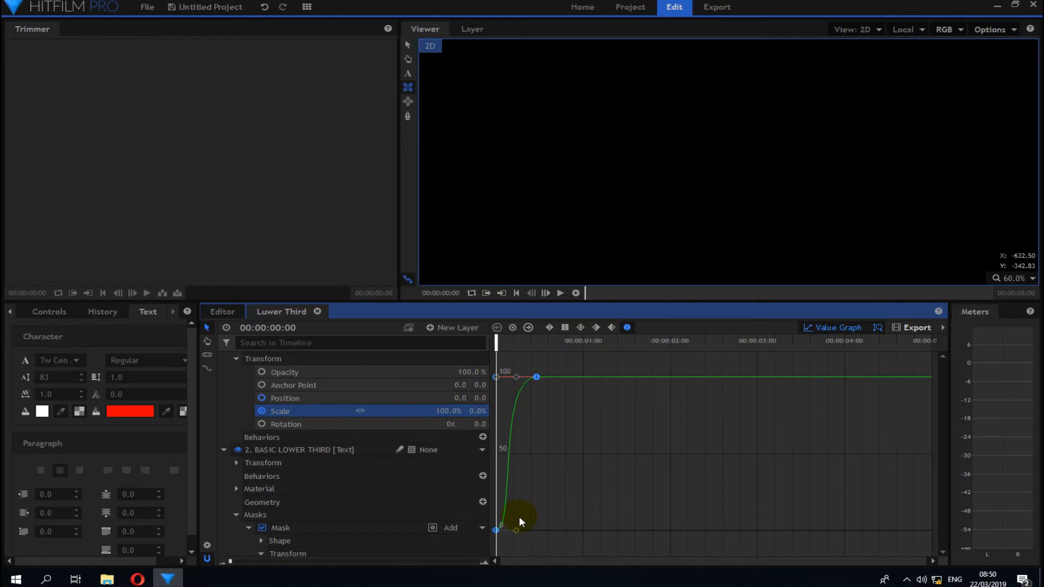
{"action": "left_click_drag", "start_coordinate": [516, 530], "coordinate": [531, 530]}
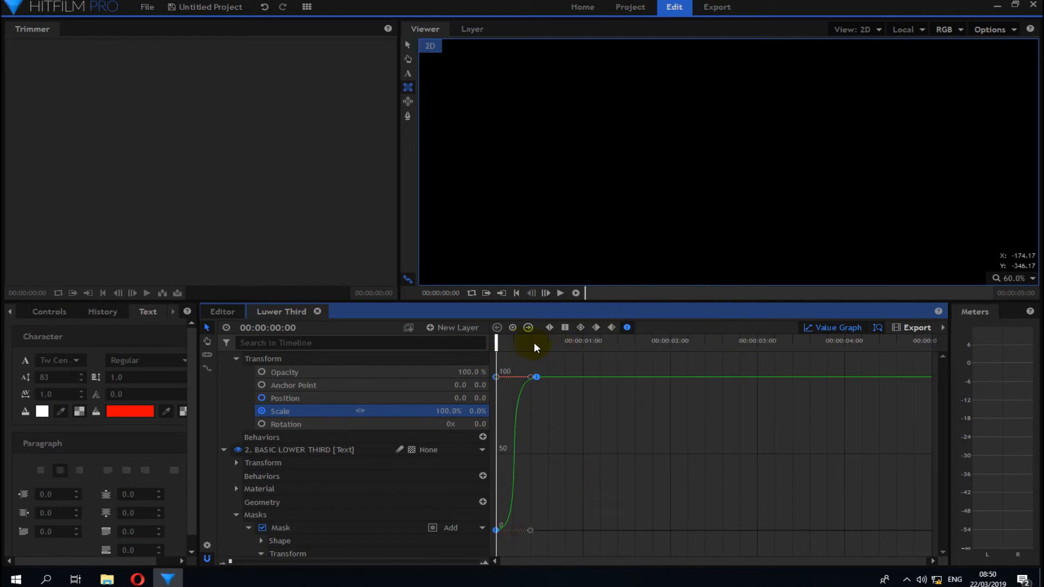
{"action": "key", "text": "space"}
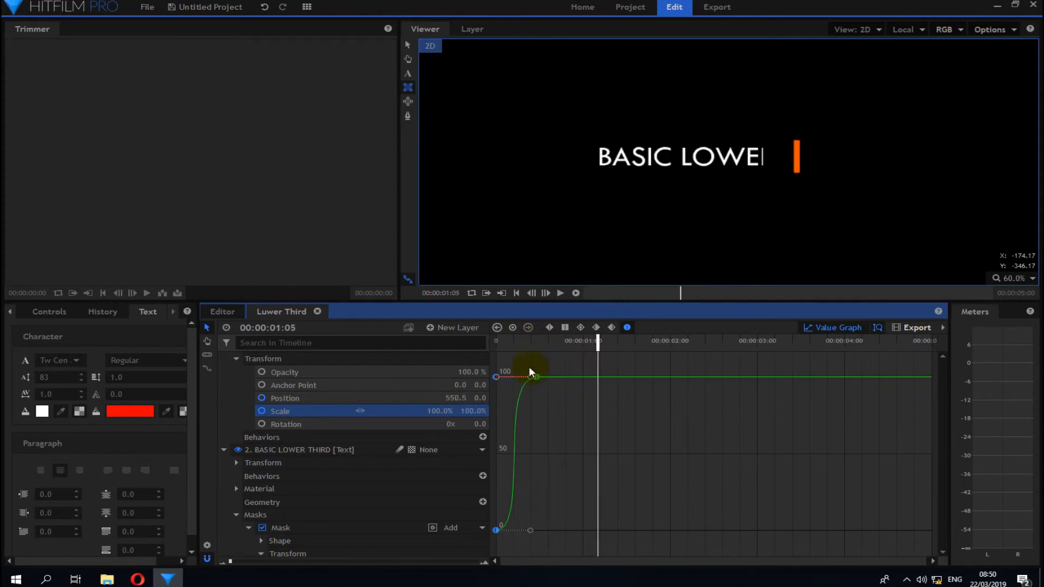
{"action": "left_click_drag", "start_coordinate": [507, 339], "coordinate": [496, 340]}
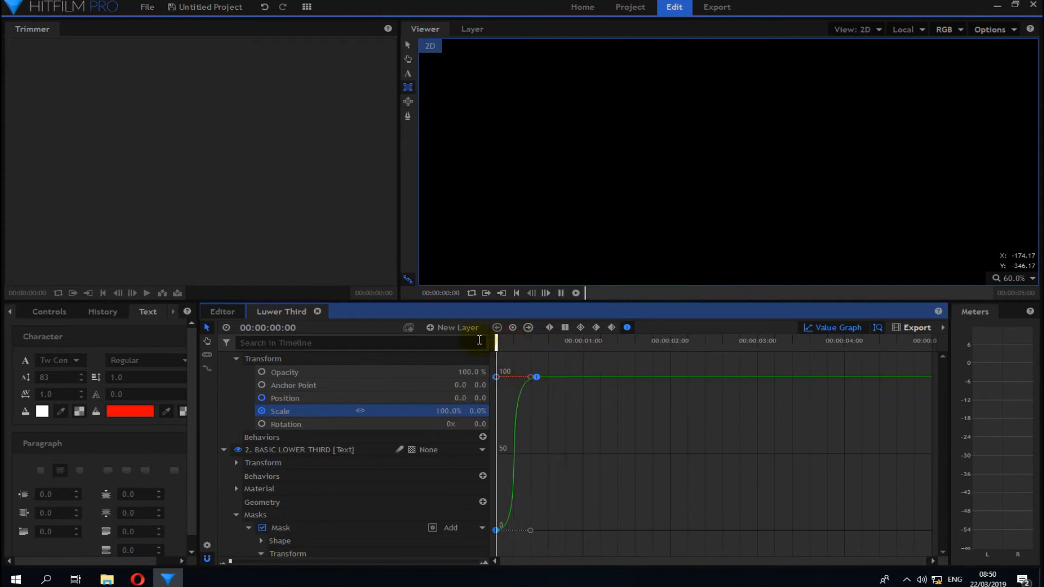
{"action": "key", "text": "space"}
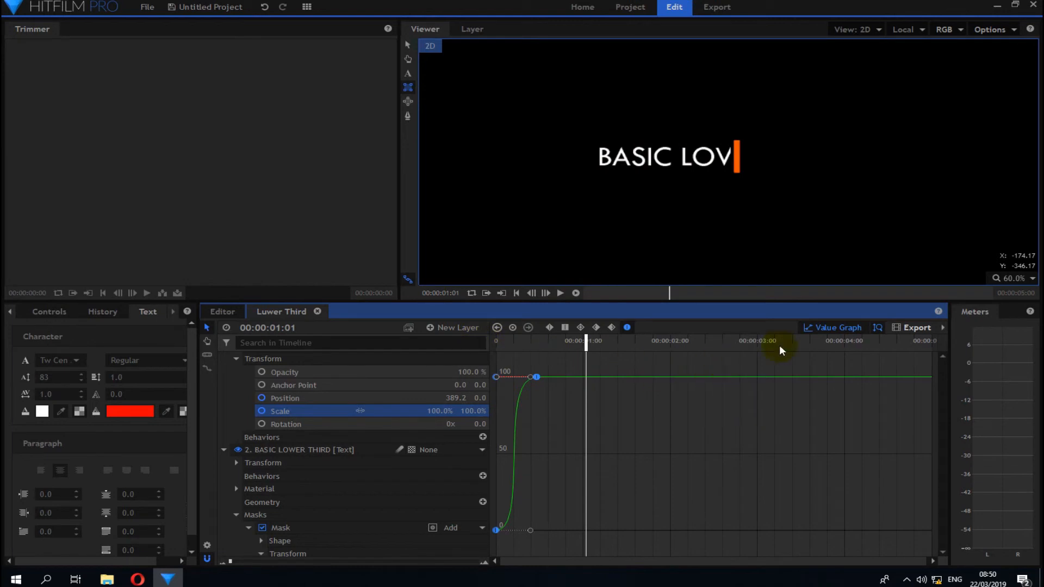
Step: Try reshaping the Orange Stroke's Position curve between its first two keyframes in the value graph, undoing the larger handle changes
{"action": "left_click", "coordinate": [856, 327]}
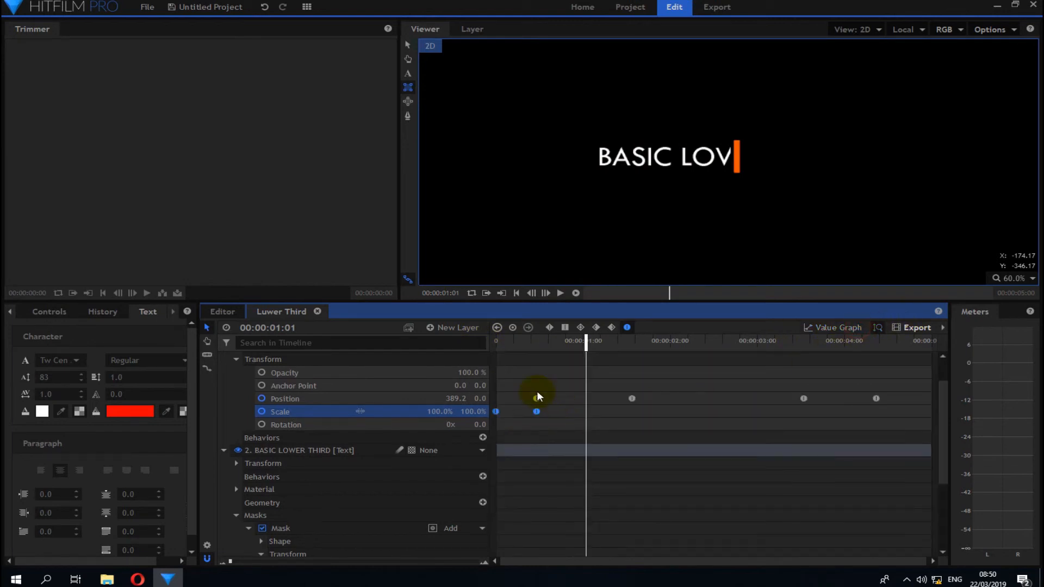
{"action": "left_click_drag", "start_coordinate": [527, 391], "coordinate": [647, 402]}
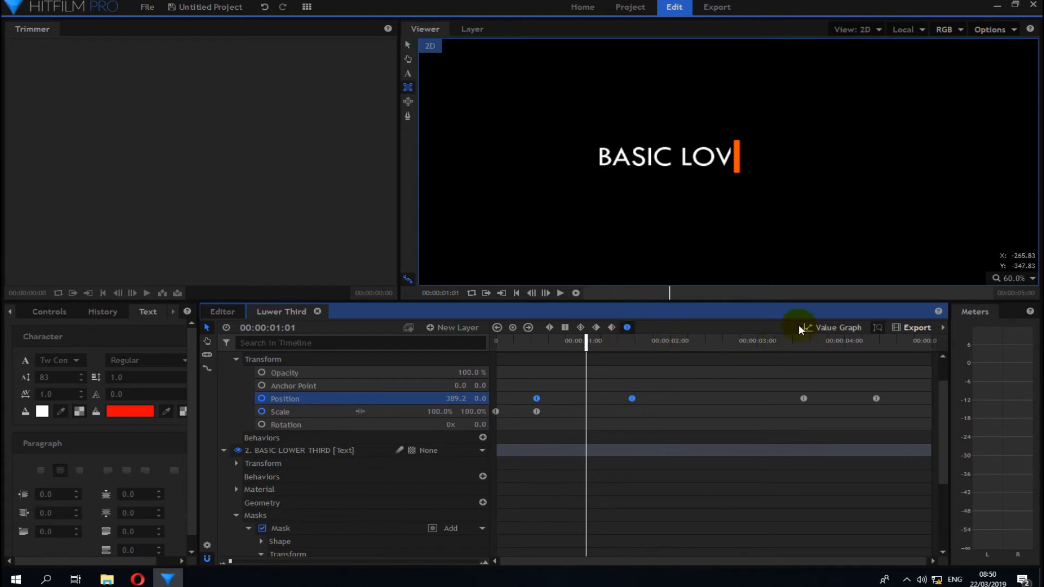
{"action": "left_click", "coordinate": [826, 328]}
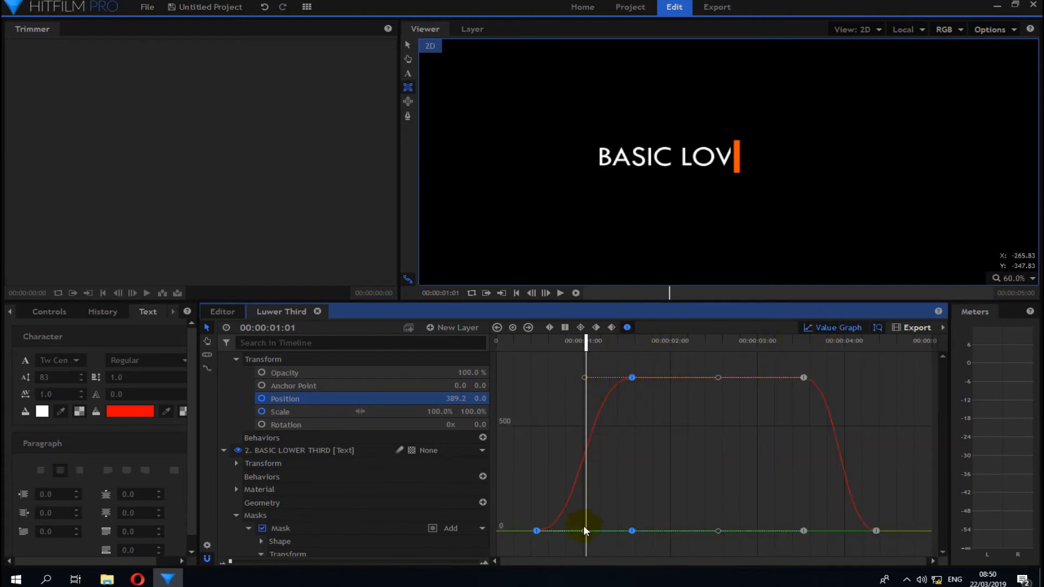
{"action": "mouse_move", "coordinate": [583, 533]}
{"action": "left_mouse_down"}
{"action": "mouse_move", "coordinate": [629, 535]}
{"action": "mouse_move", "coordinate": [602, 531]}
{"action": "left_mouse_up"}
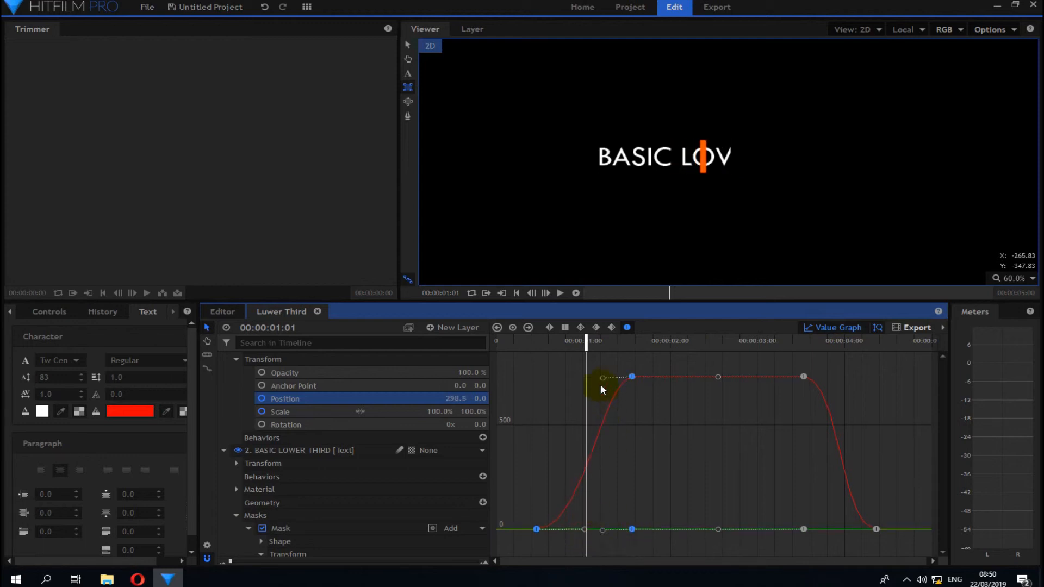
{"action": "key", "text": "ctrl+z"}
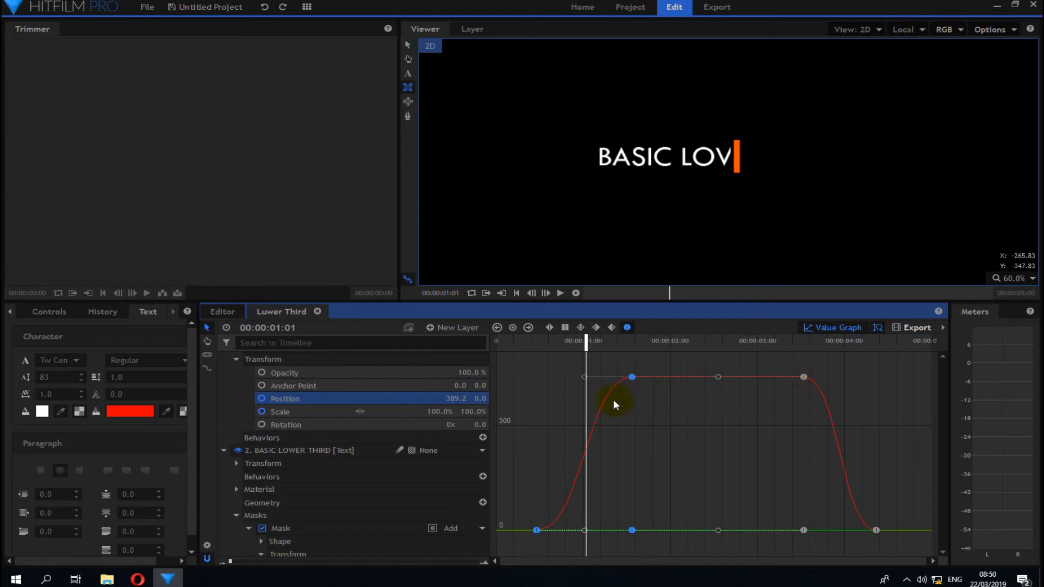
{"action": "left_click_drag", "start_coordinate": [583, 378], "coordinate": [561, 379]}
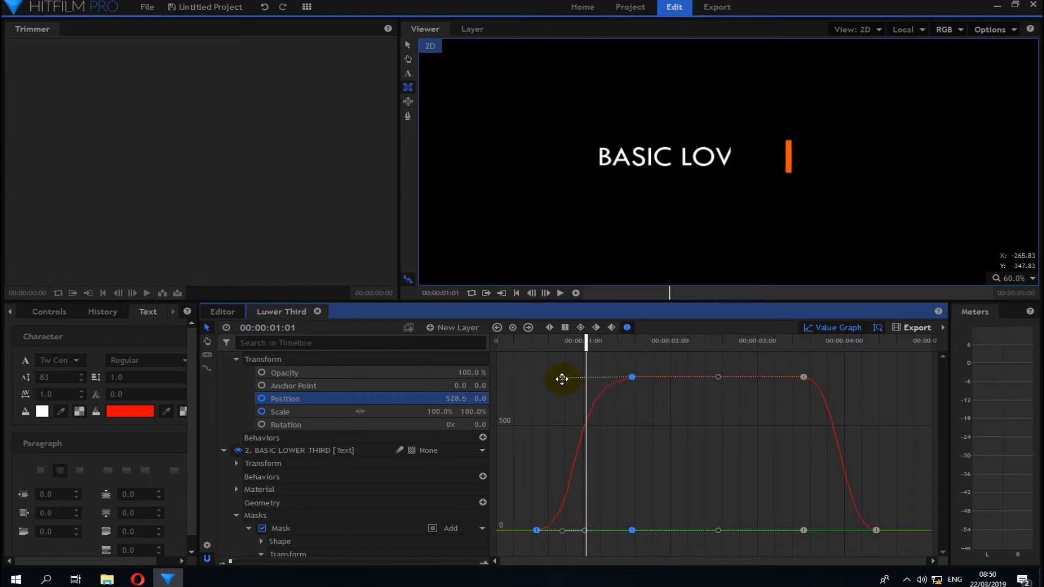
{"action": "key", "text": "ctrl+z"}
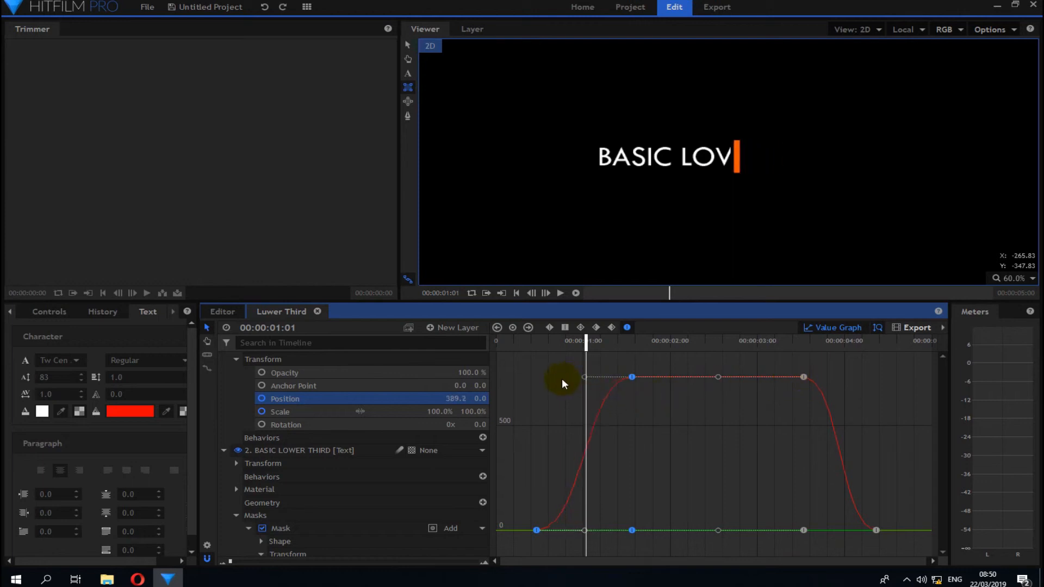
{"action": "left_click_drag", "start_coordinate": [583, 530], "coordinate": [591, 531]}
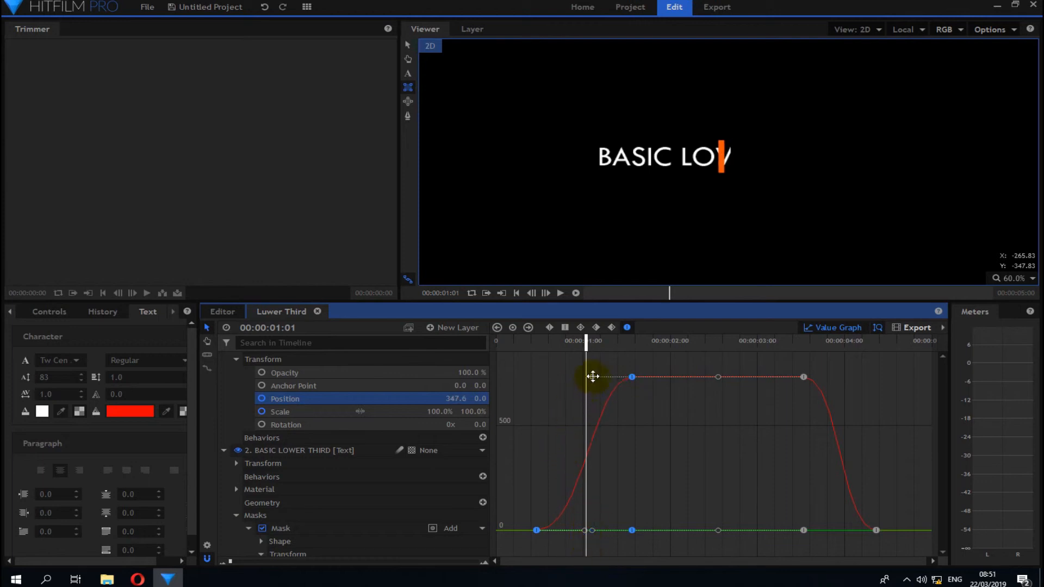
{"action": "left_click_drag", "start_coordinate": [593, 377], "coordinate": [585, 377]}
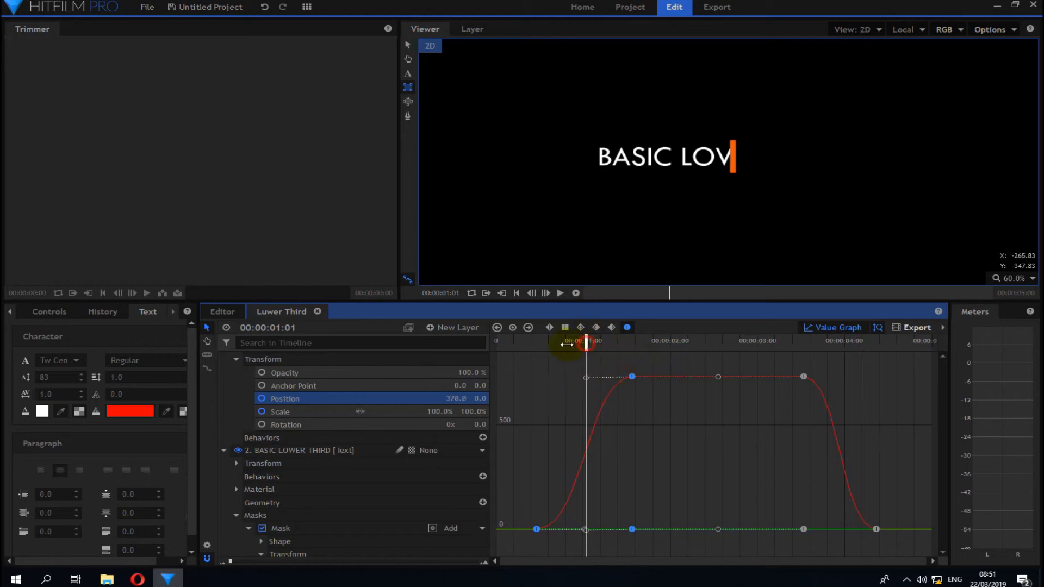
Step: Play back the title animation from the start twice to compare the curved stroke motion with the text mask
{"action": "left_click_drag", "start_coordinate": [567, 344], "coordinate": [477, 344]}
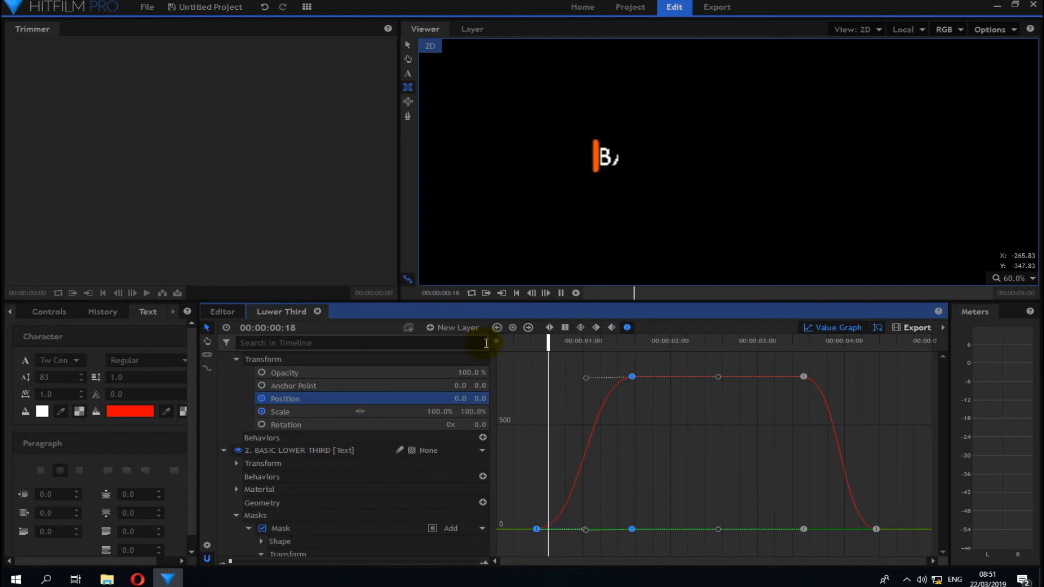
{"action": "key", "text": "space"}
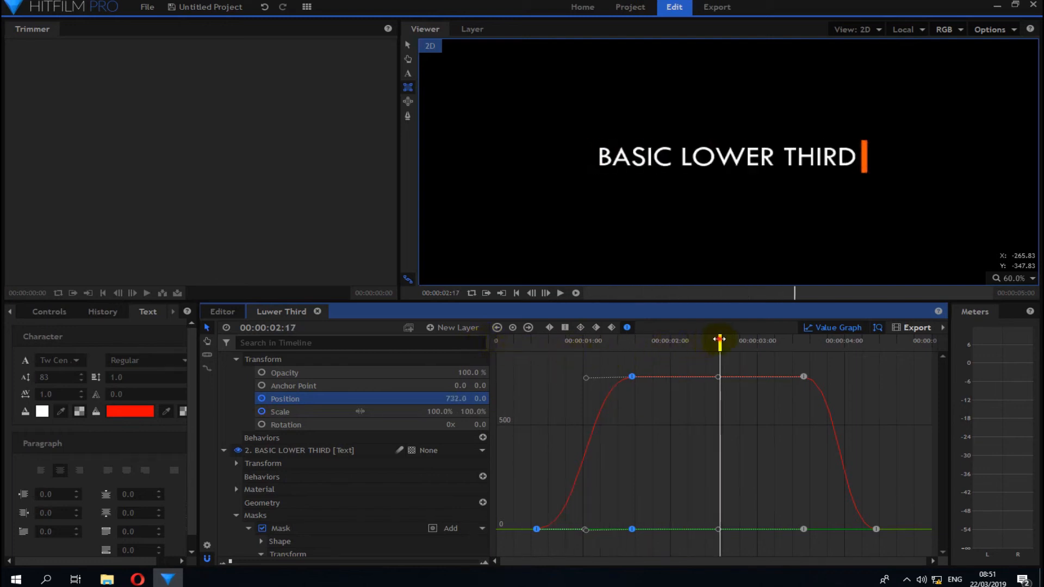
{"action": "left_click_drag", "start_coordinate": [720, 339], "coordinate": [492, 342]}
{"action": "key", "text": "space"}
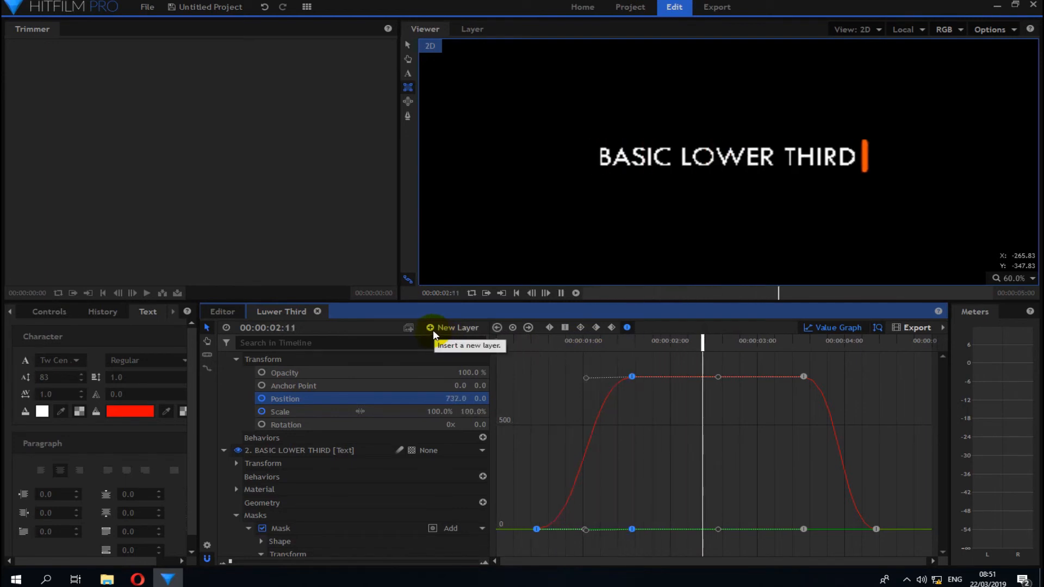
{"action": "key", "text": "space"}
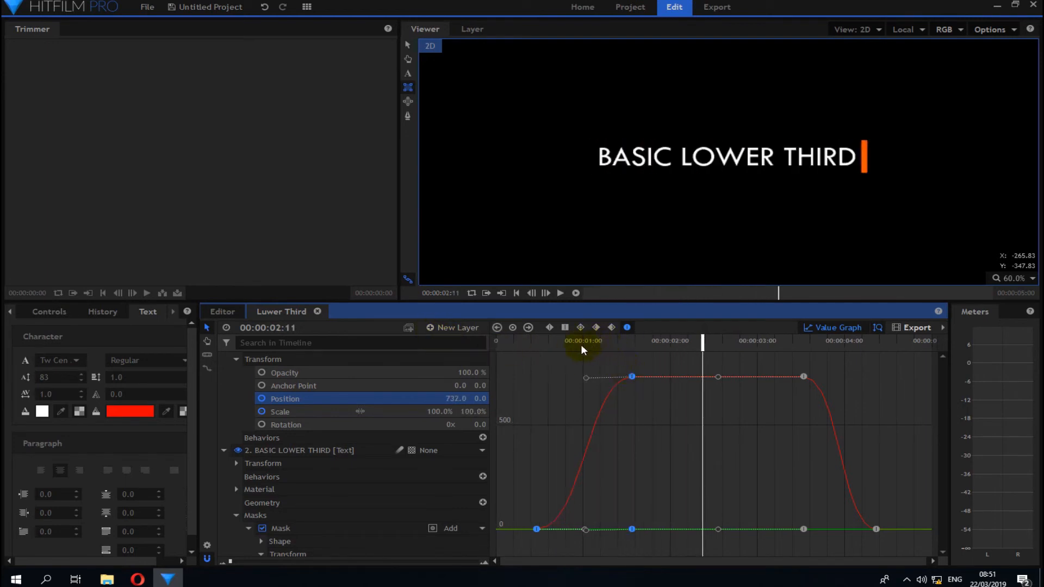
Step: Close the value graph and select the Orange Stroke's last two Position keyframes
{"action": "scroll", "coordinate": [324, 449], "scroll_direction": "down", "scroll_amount": 3}
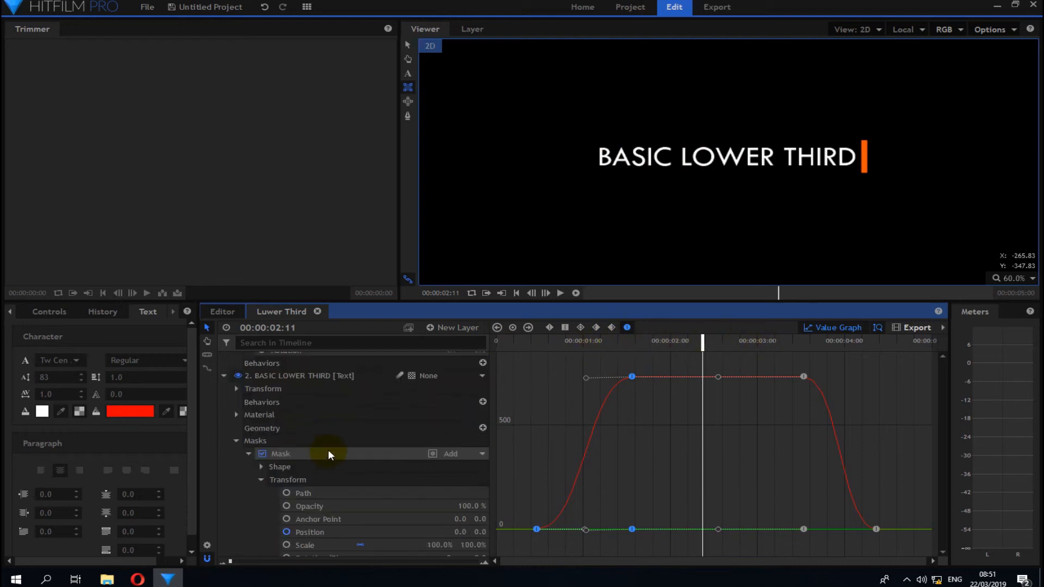
{"action": "scroll", "coordinate": [390, 492], "scroll_direction": "down", "scroll_amount": 1}
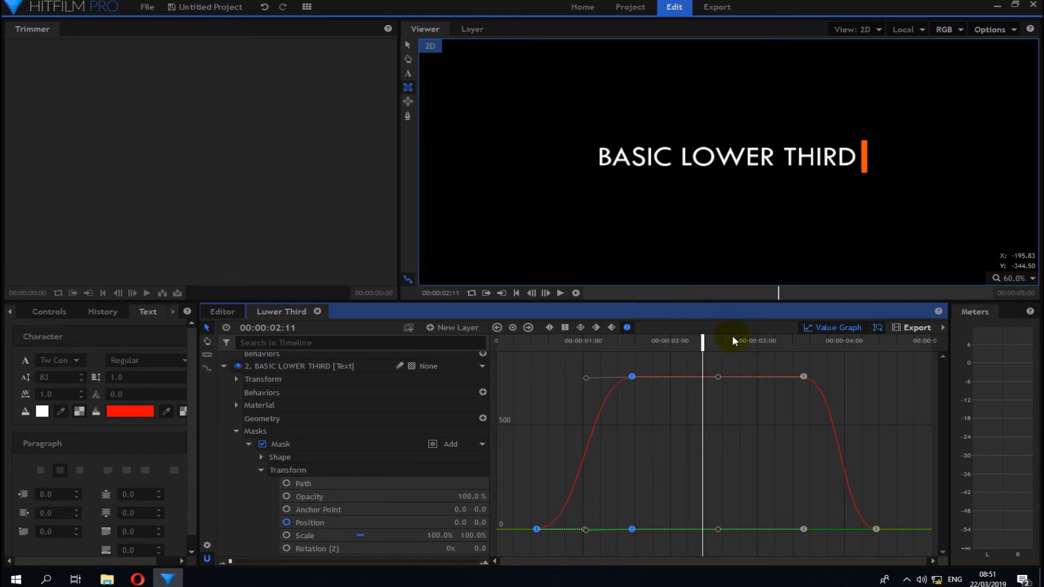
{"action": "left_click", "coordinate": [836, 329]}
{"action": "scroll", "coordinate": [617, 488], "scroll_direction": "up", "scroll_amount": 5}
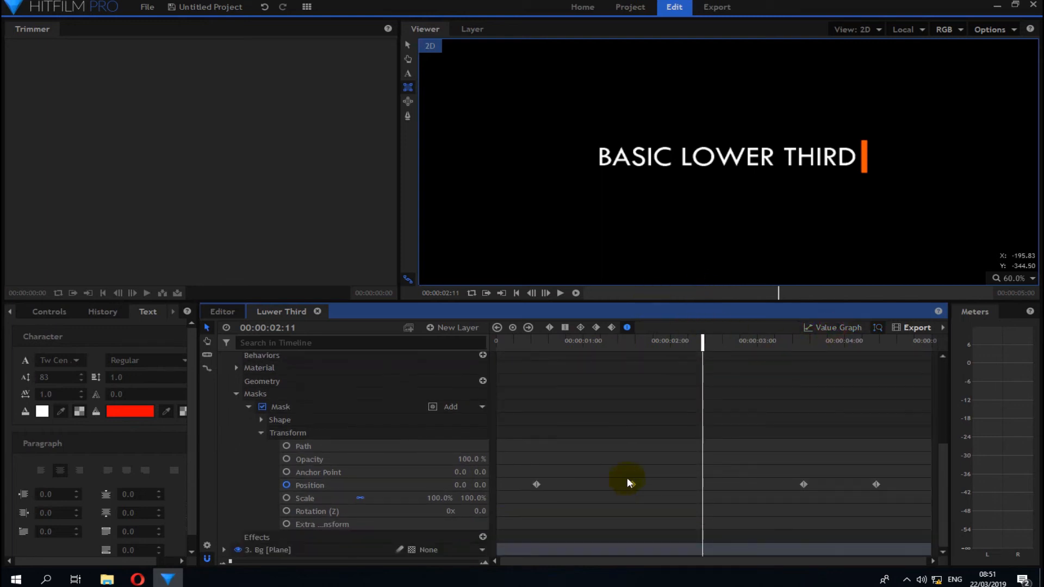
{"action": "left_click_drag", "start_coordinate": [894, 438], "coordinate": [794, 416]}
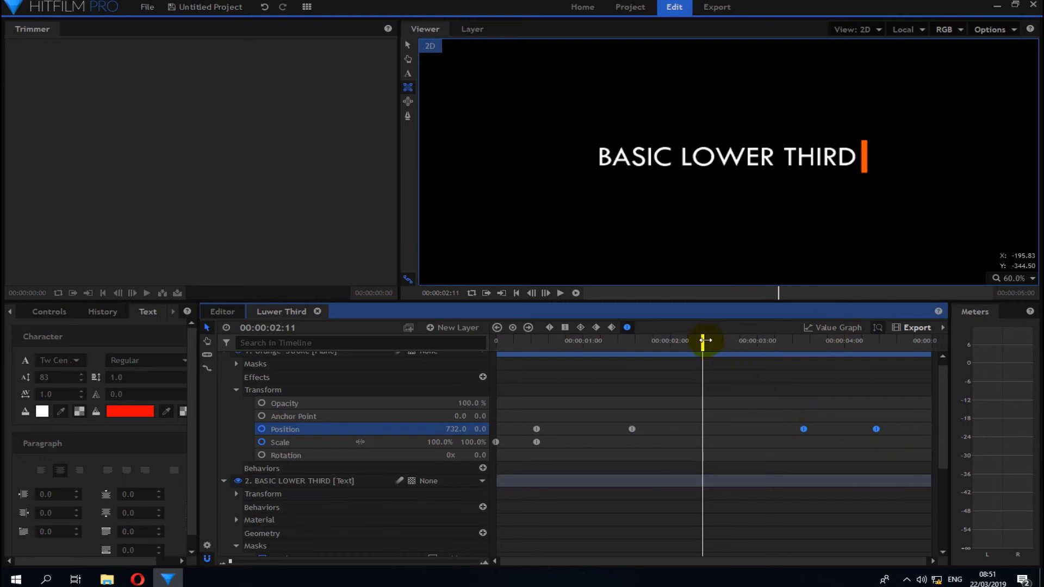
Step: Scrub through the reveal and the closing to 00:00:04:05, and check the Orange Stroke's Position curve in the value graph
{"action": "left_click_drag", "start_coordinate": [705, 340], "coordinate": [566, 365]}
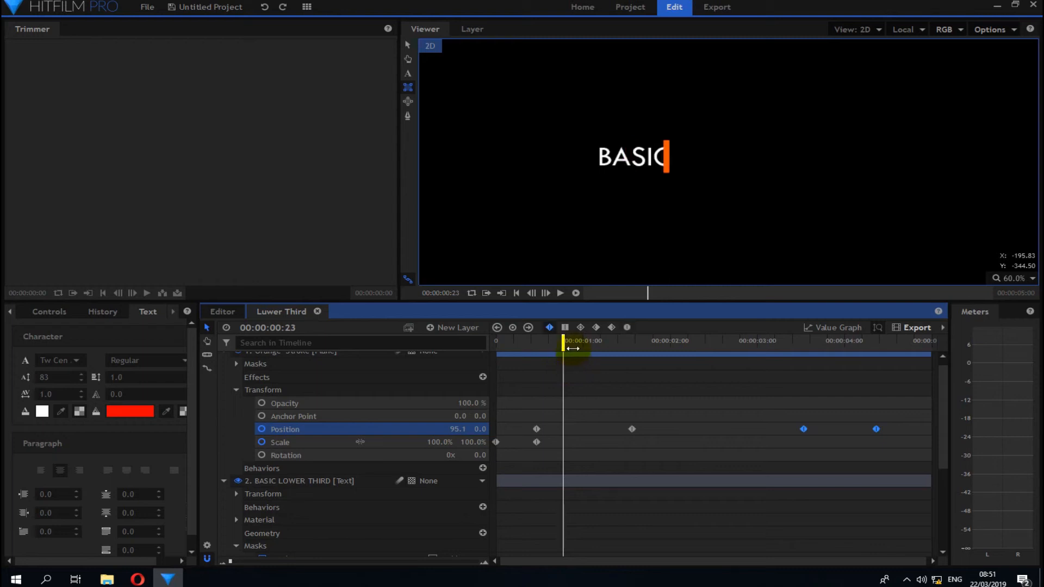
{"action": "left_click_drag", "start_coordinate": [572, 348], "coordinate": [862, 352]}
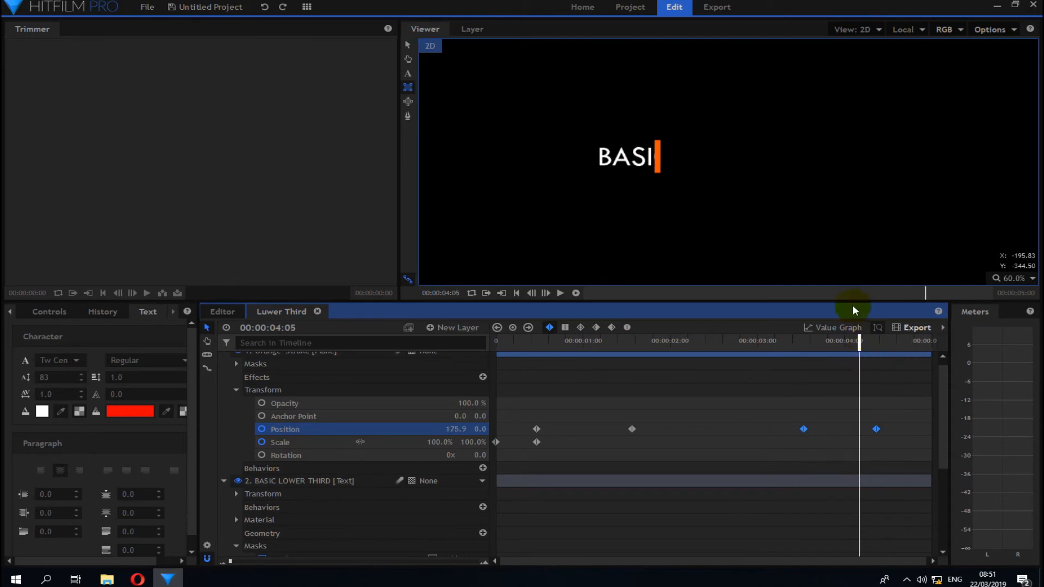
{"action": "left_click", "coordinate": [841, 326]}
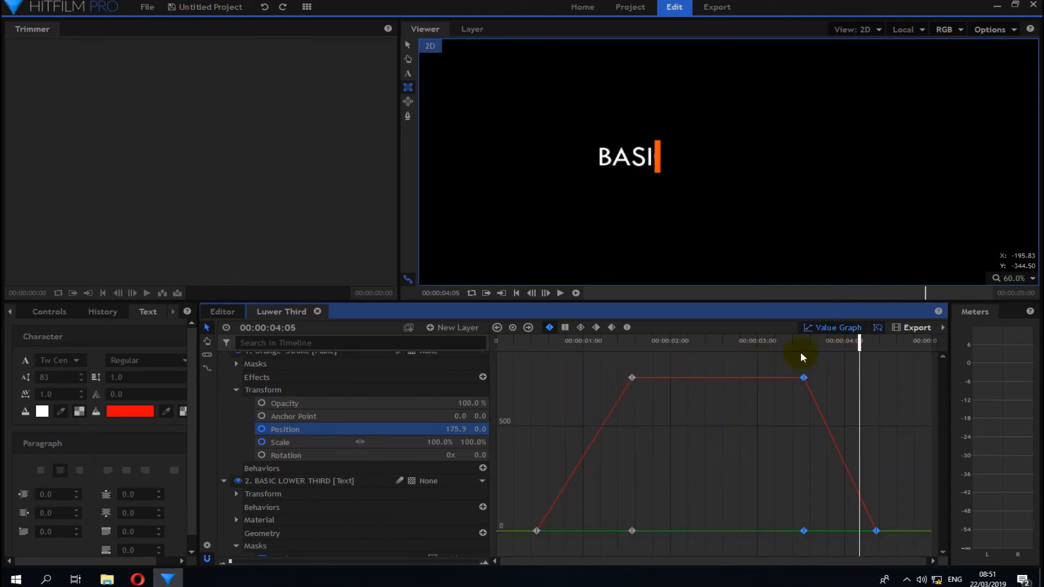
{"action": "left_click", "coordinate": [841, 326]}
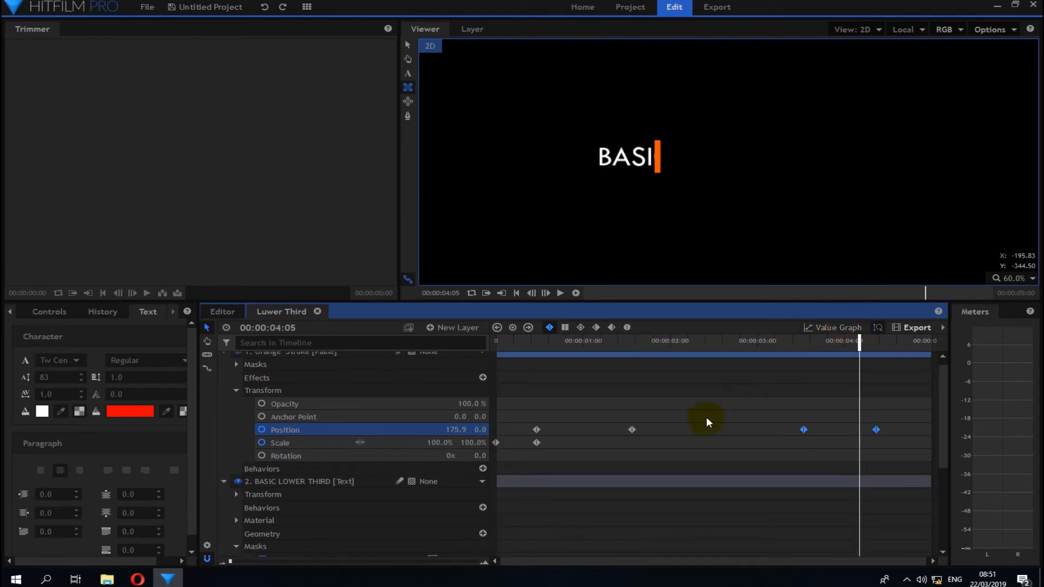
Step: Play the title animation to its end, enable looped playback, and replay it to check the full opening and closing motion
{"action": "key", "text": "space"}
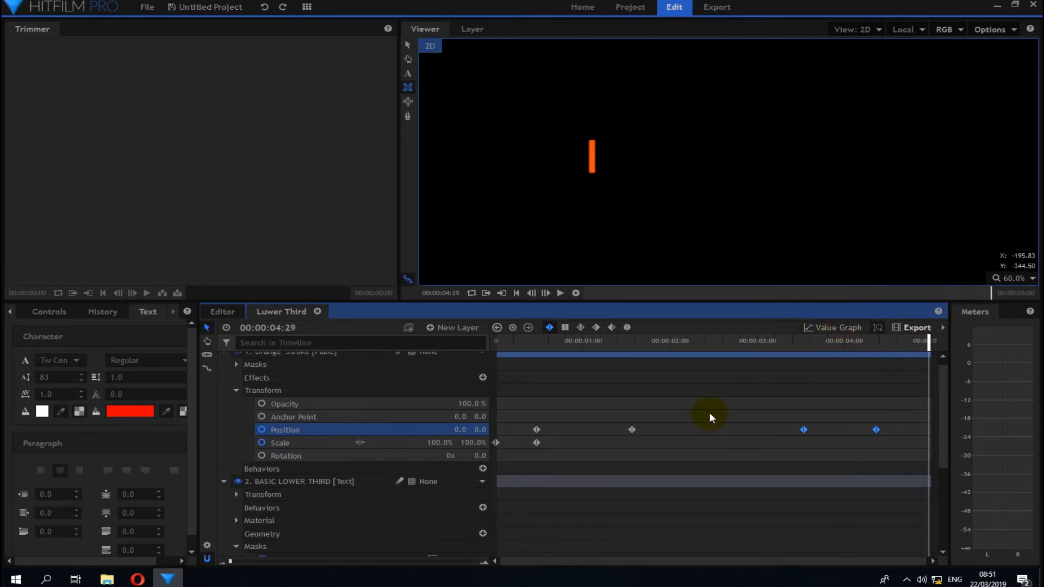
{"action": "left_click", "coordinate": [470, 293]}
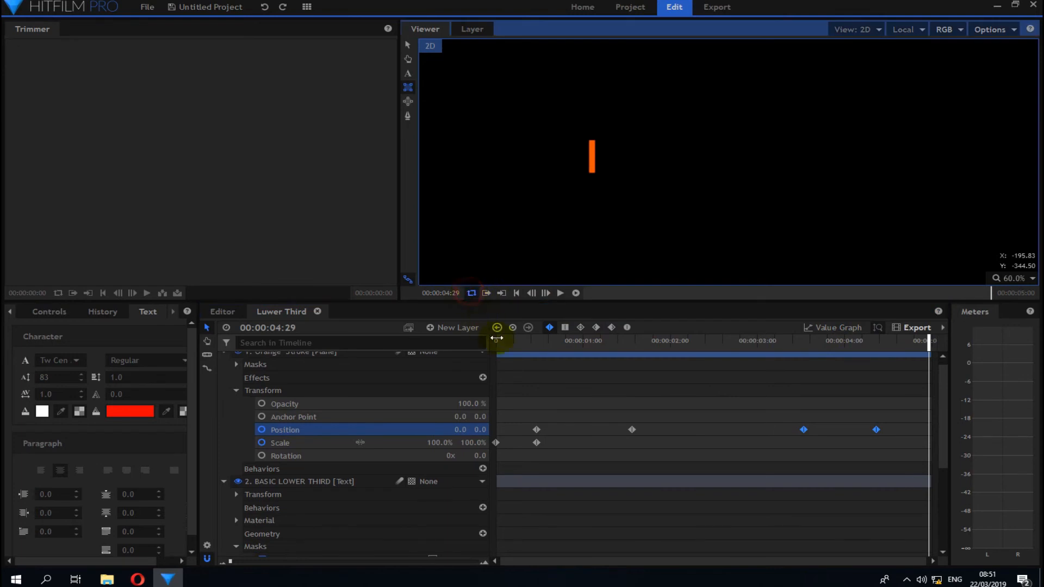
{"action": "key", "text": "space"}
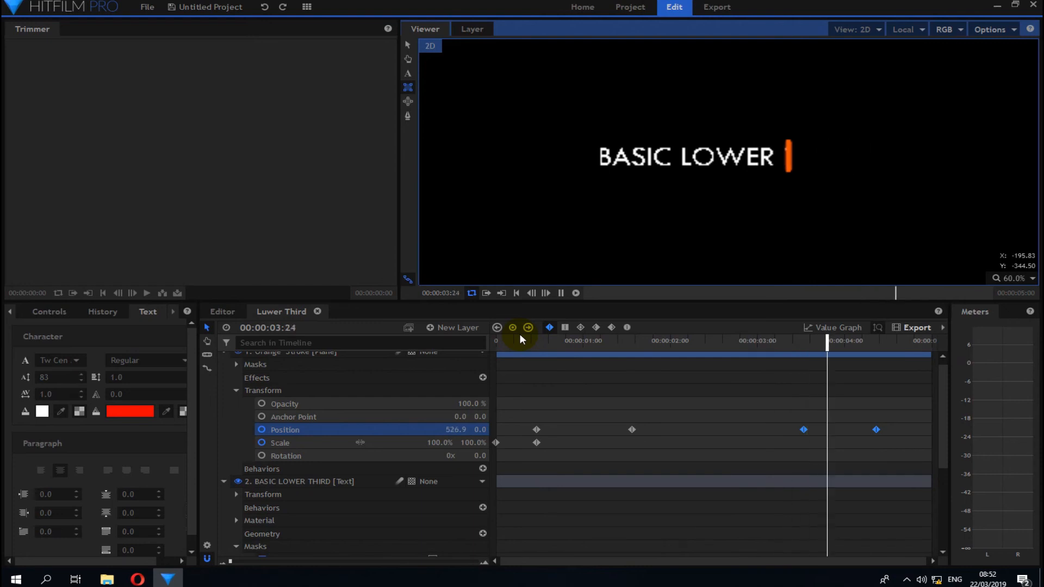
{"action": "key", "text": "space"}
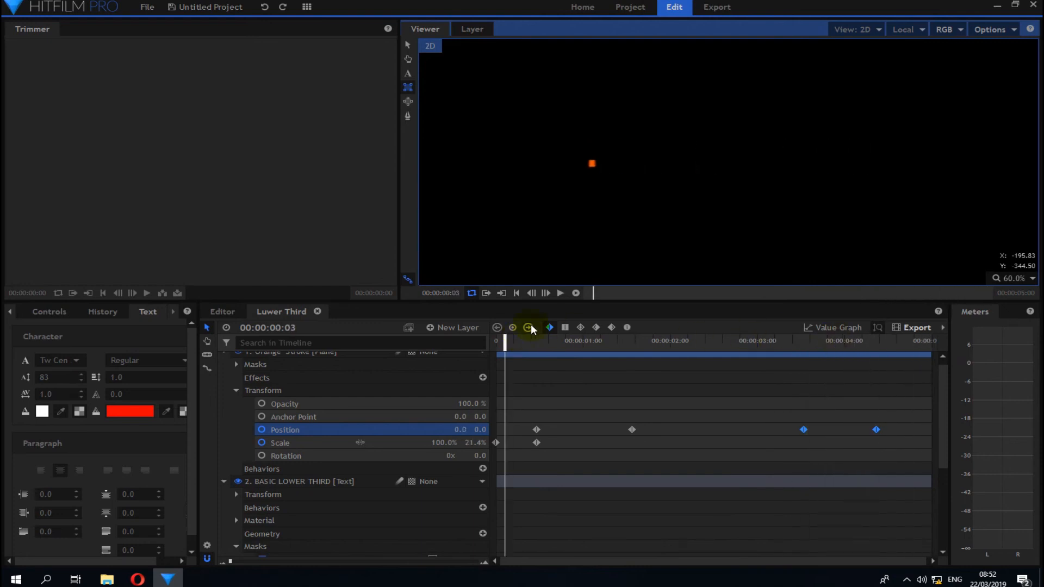
Step: Set the timeline's out point at 00:00:04:13, just after the last Position keyframe, and play the shortened animation from the start
{"action": "left_click_drag", "start_coordinate": [504, 342], "coordinate": [882, 342]}
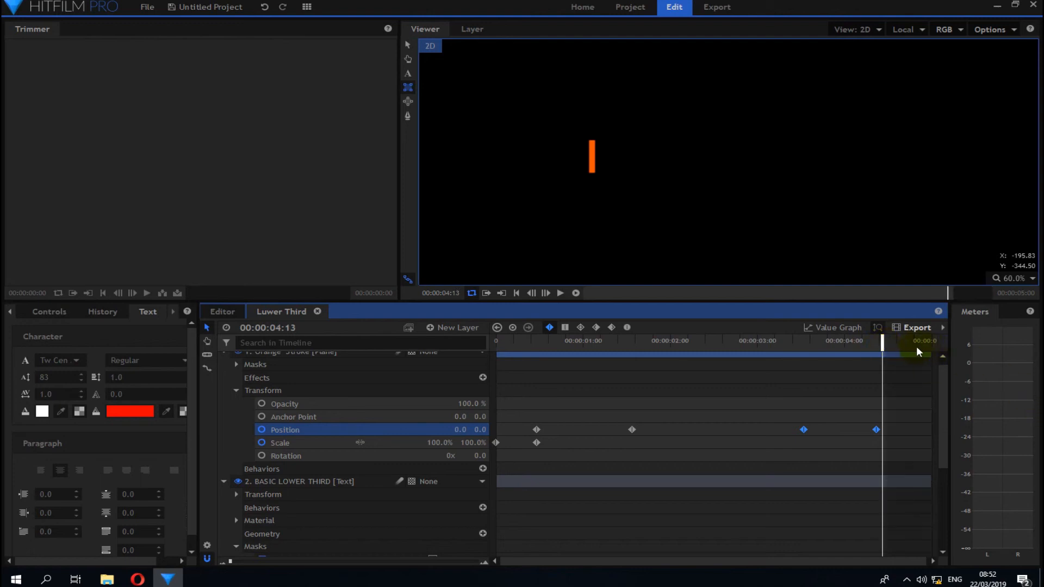
{"action": "left_click_drag", "start_coordinate": [882, 342], "coordinate": [334, 327]}
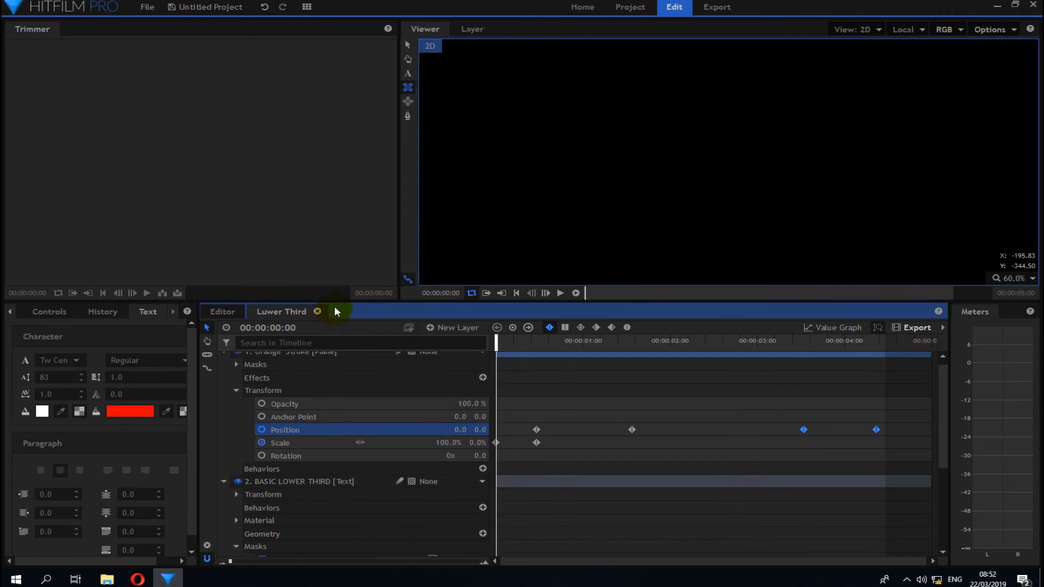
{"action": "key", "text": "space"}
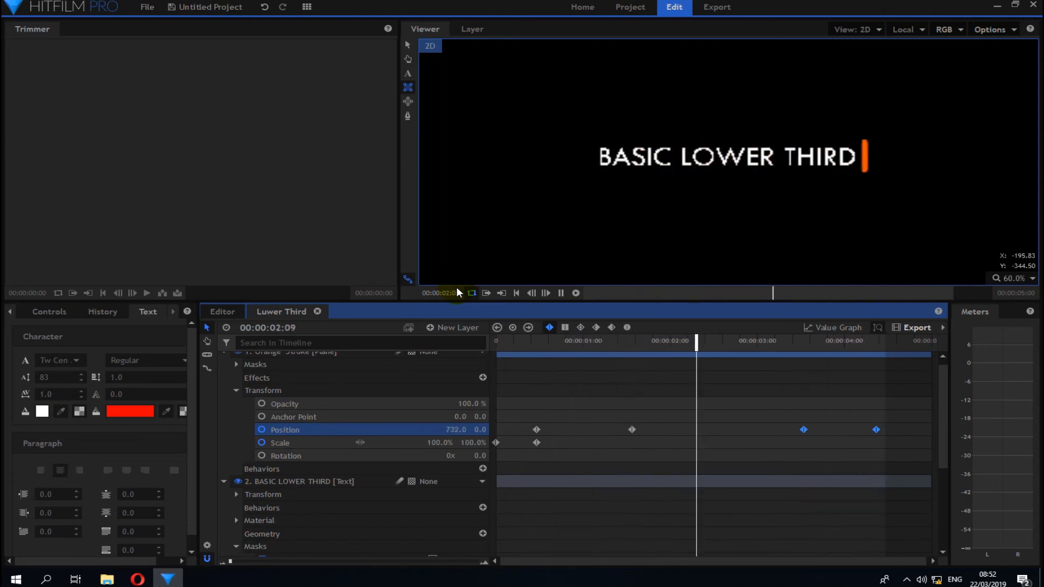
{"action": "key", "text": "space"}
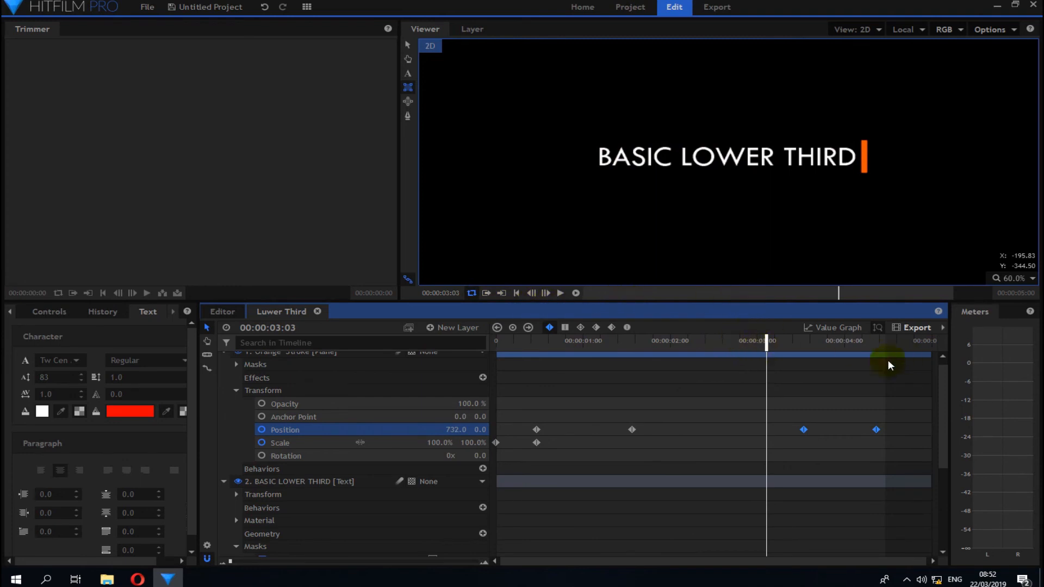
Step: Add the timeline's In-Out Area to the export queue and go to the Export screen
{"action": "left_click", "coordinate": [912, 327]}
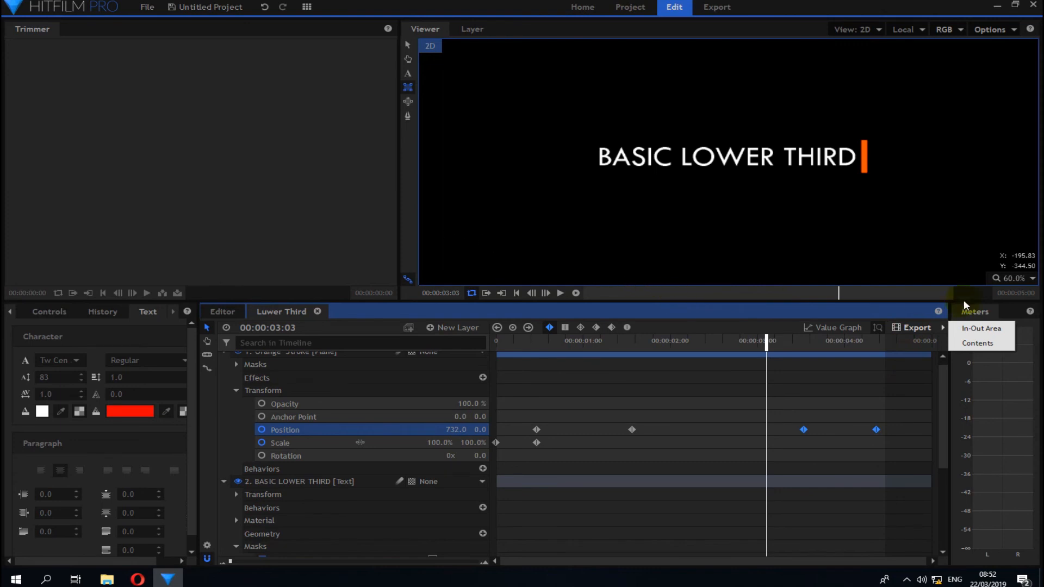
{"action": "left_click", "coordinate": [977, 330]}
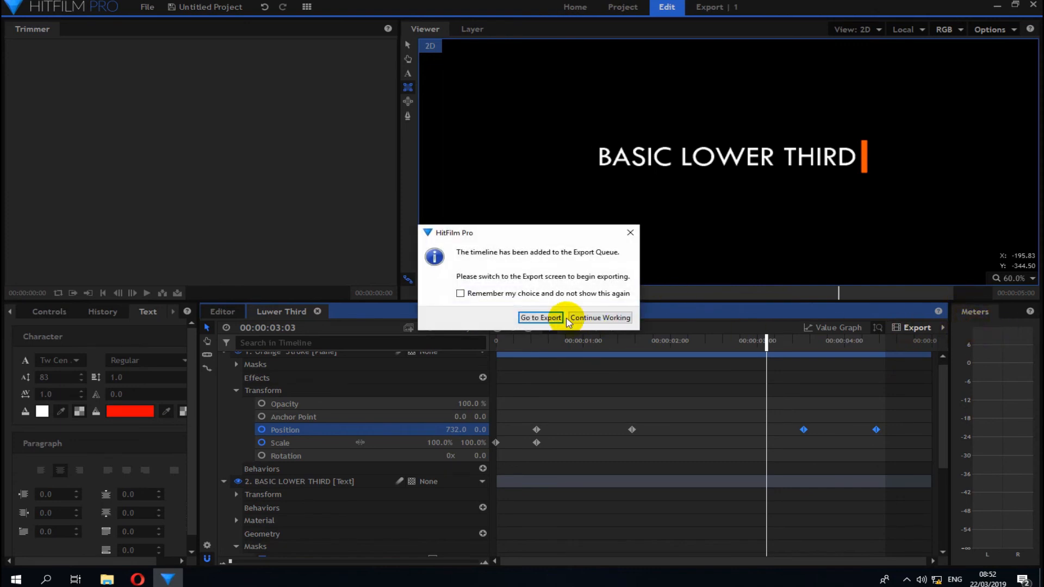
{"action": "left_click", "coordinate": [545, 319]}
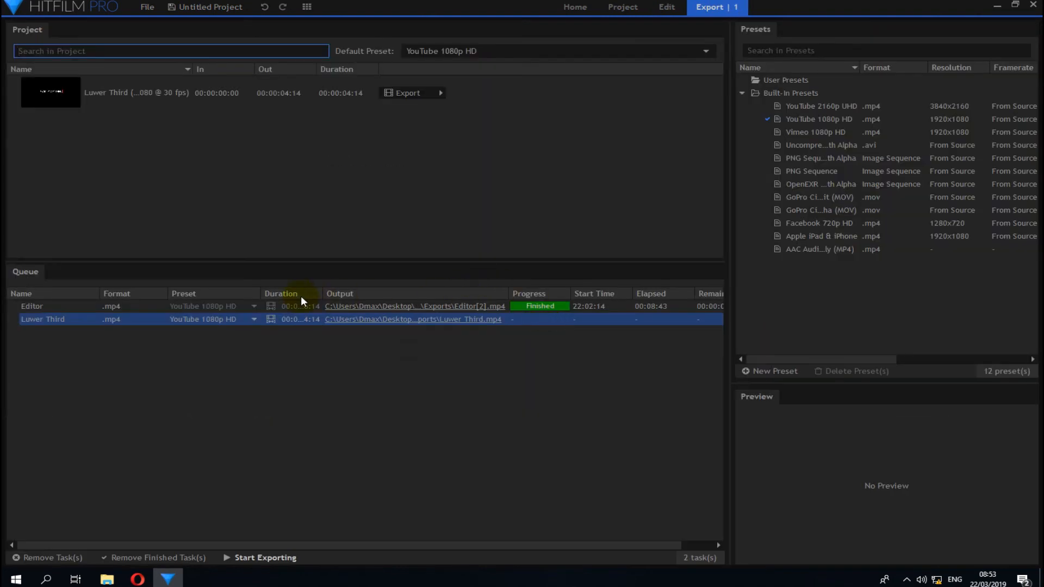
Step: Remove the finished Editor task from the queue and export the Luwer Third task with the YouTube 1080p HD preset
{"action": "right_click", "coordinate": [209, 308]}
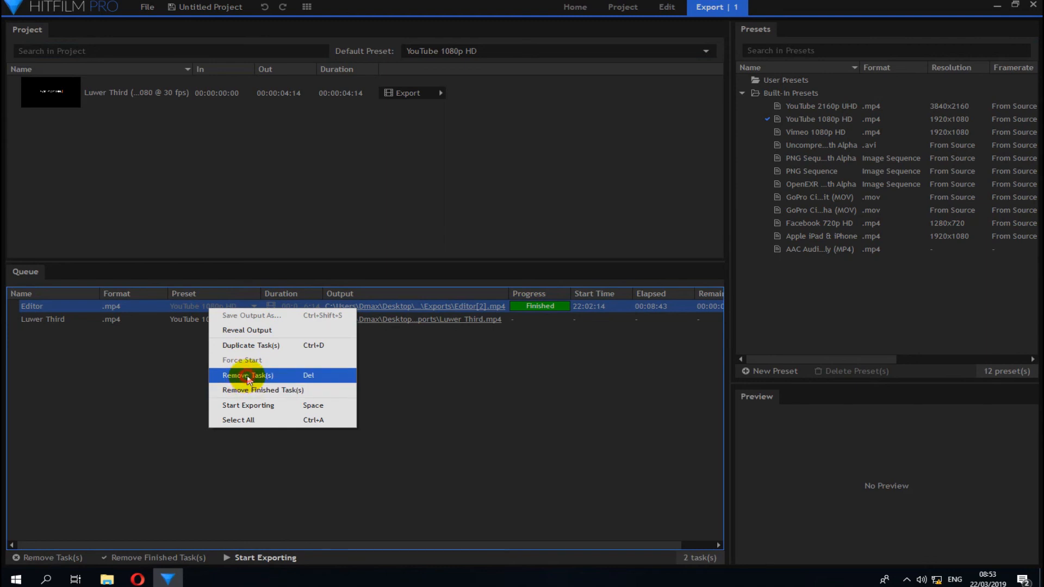
{"action": "left_click", "coordinate": [246, 375]}
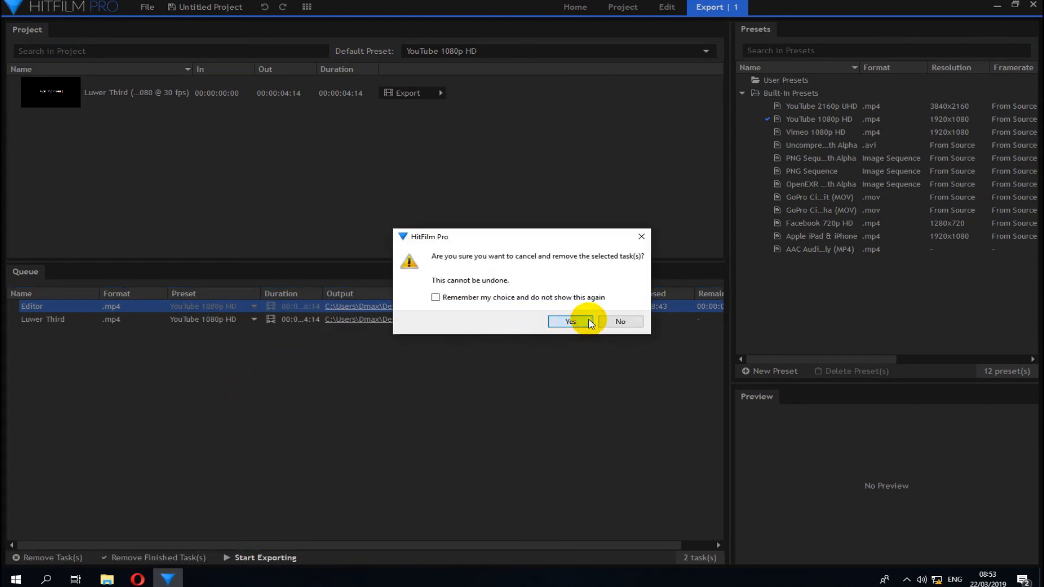
{"action": "left_click", "coordinate": [590, 323]}
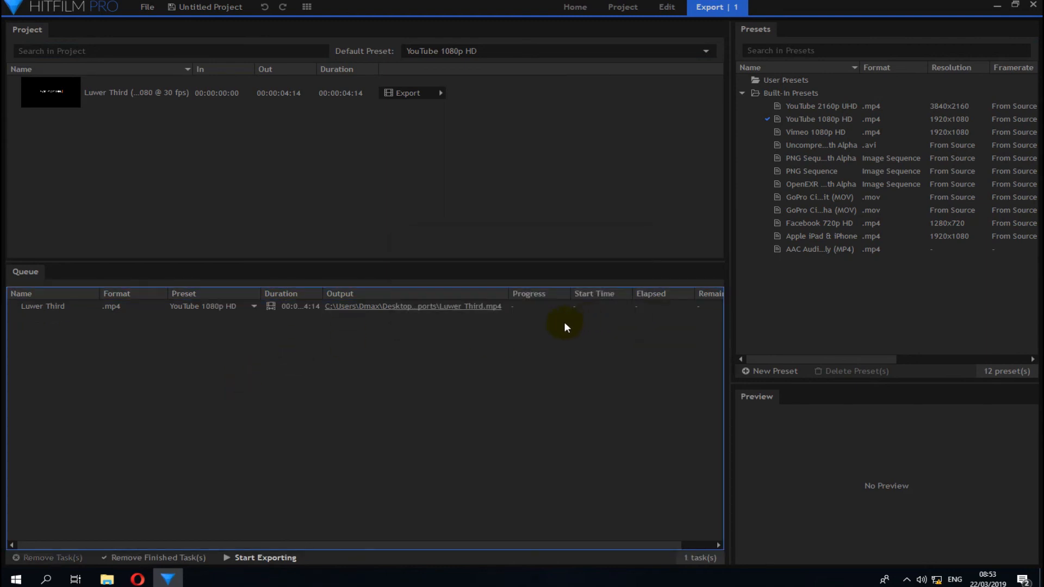
{"action": "left_click", "coordinate": [25, 307]}
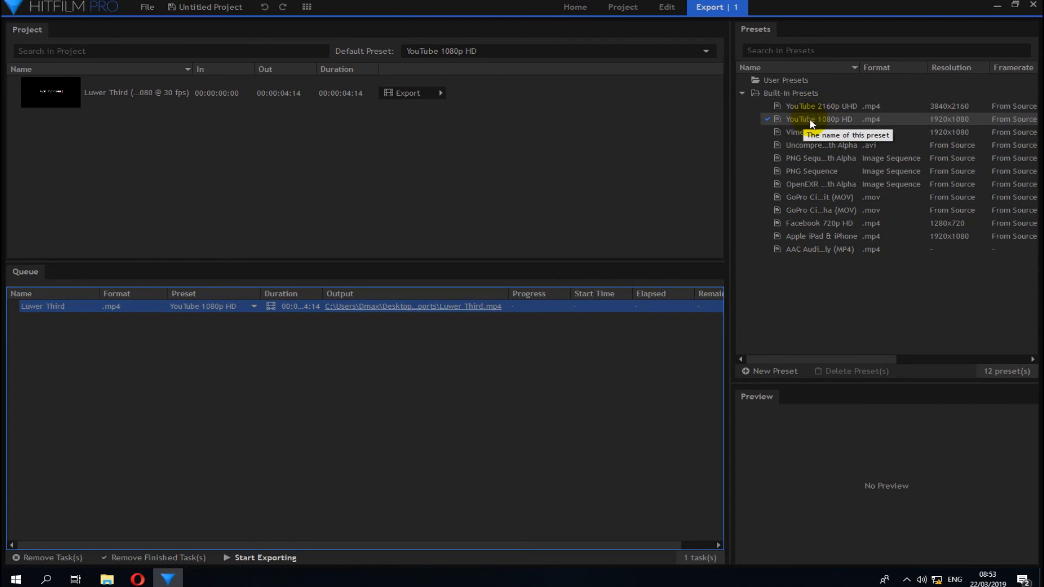
{"action": "left_click", "coordinate": [259, 558]}
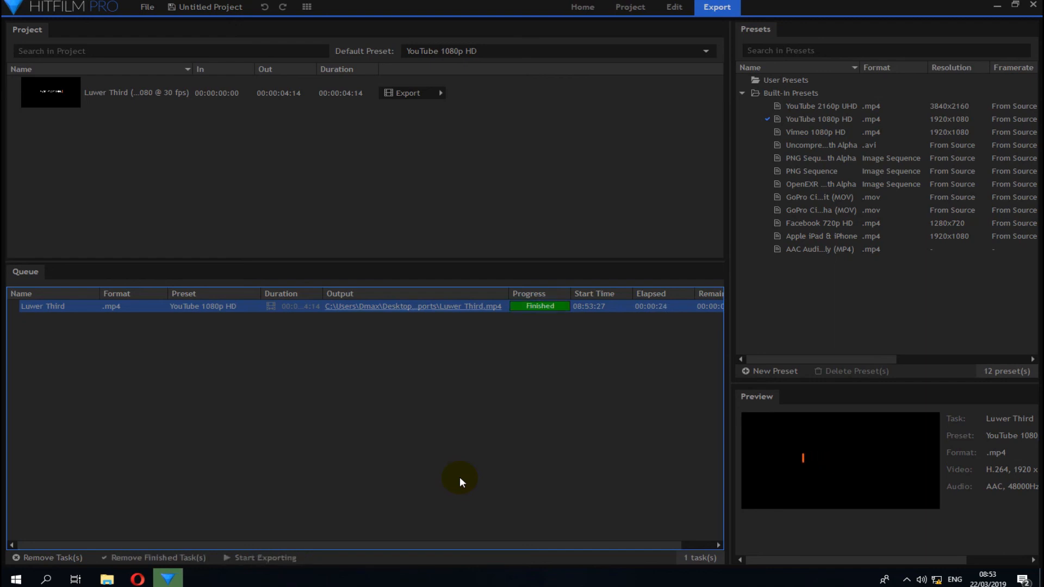
Step: Open the exported video's folder, play Luwer Third in VLC media player, and minimize the folder window
{"action": "left_click", "coordinate": [466, 308]}
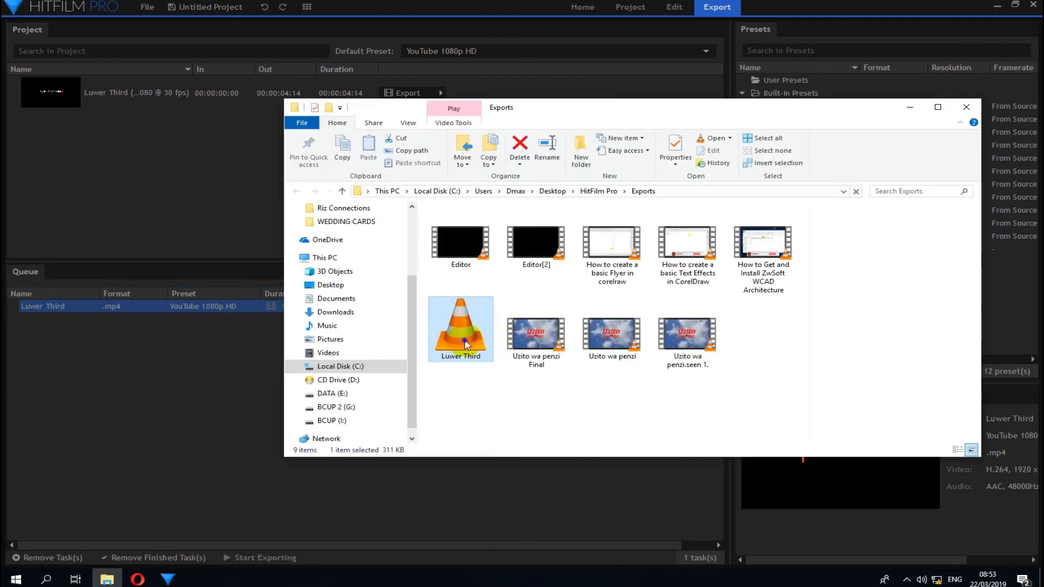
{"action": "right_click", "coordinate": [464, 340]}
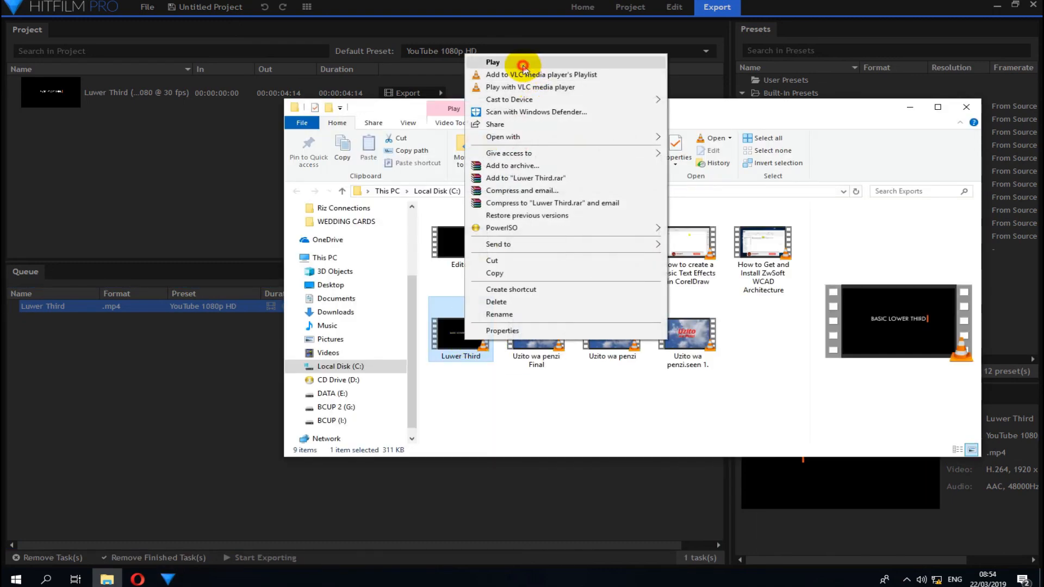
{"action": "left_click", "coordinate": [523, 64]}
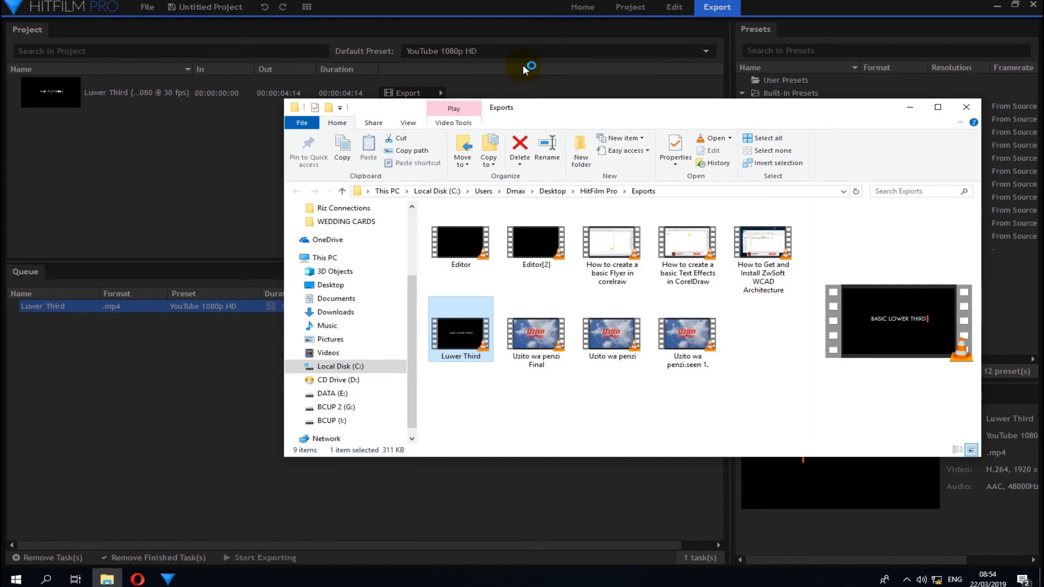
{"action": "left_click", "coordinate": [910, 107]}
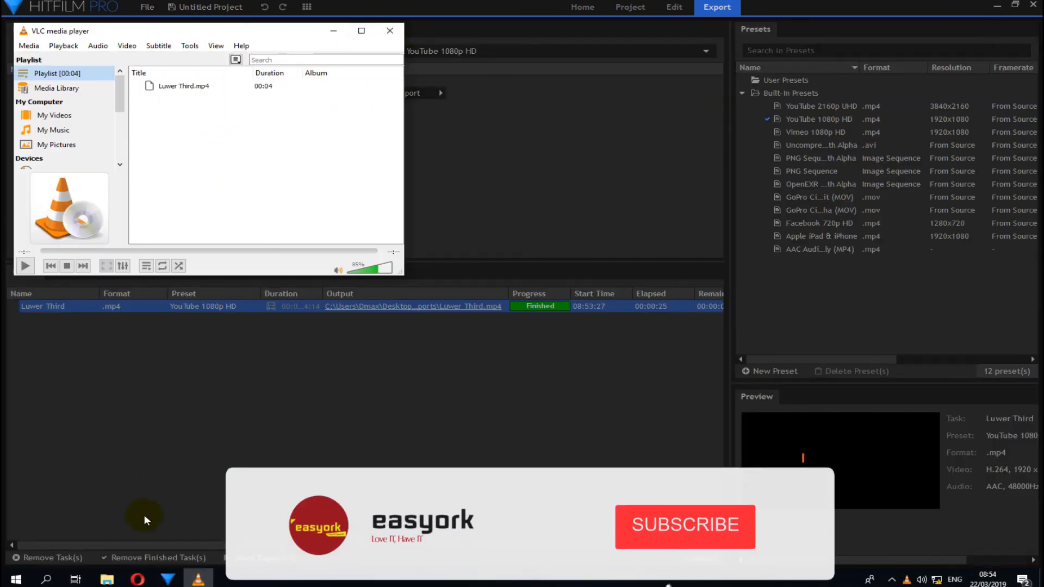
Step: Return to the Exports folder in File Explorer and rename the Luwer Third video file as Lower Third
{"action": "left_click", "coordinate": [107, 580]}
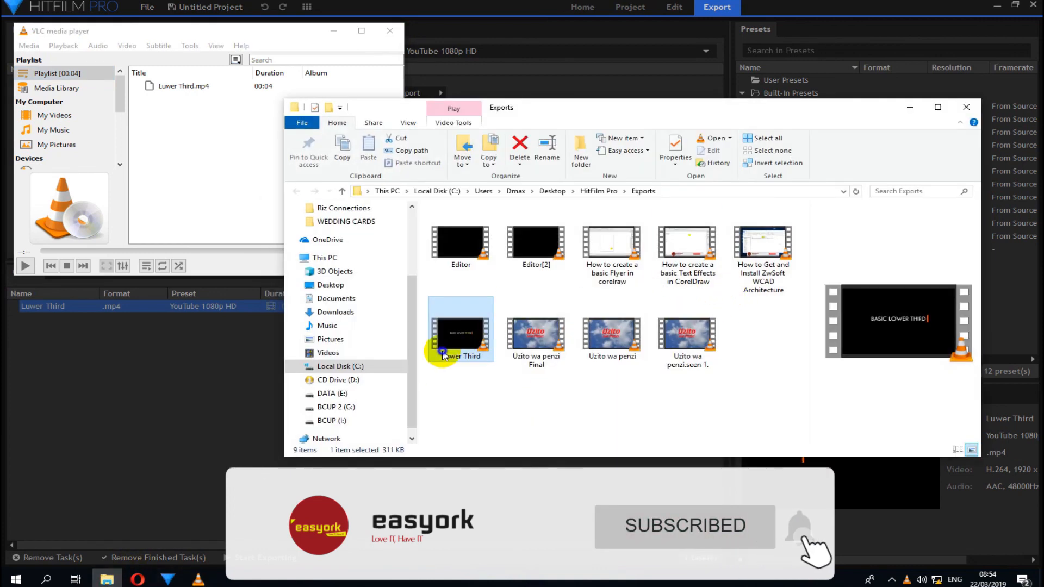
{"action": "right_click", "coordinate": [458, 356]}
{"action": "left_click", "coordinate": [478, 326]}
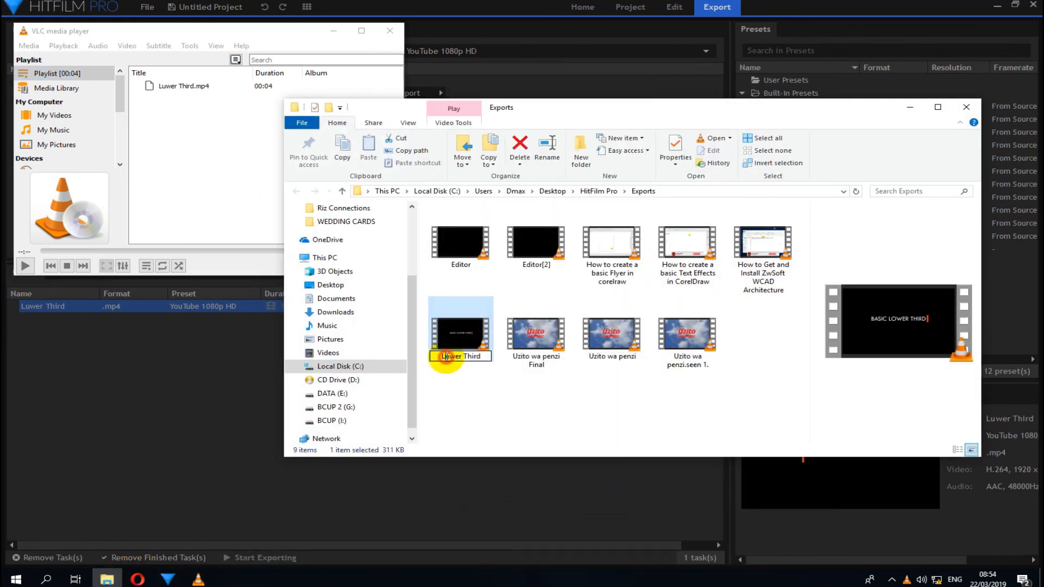
{"action": "left_click", "coordinate": [450, 357]}
{"action": "key", "text": "BackSpace"}
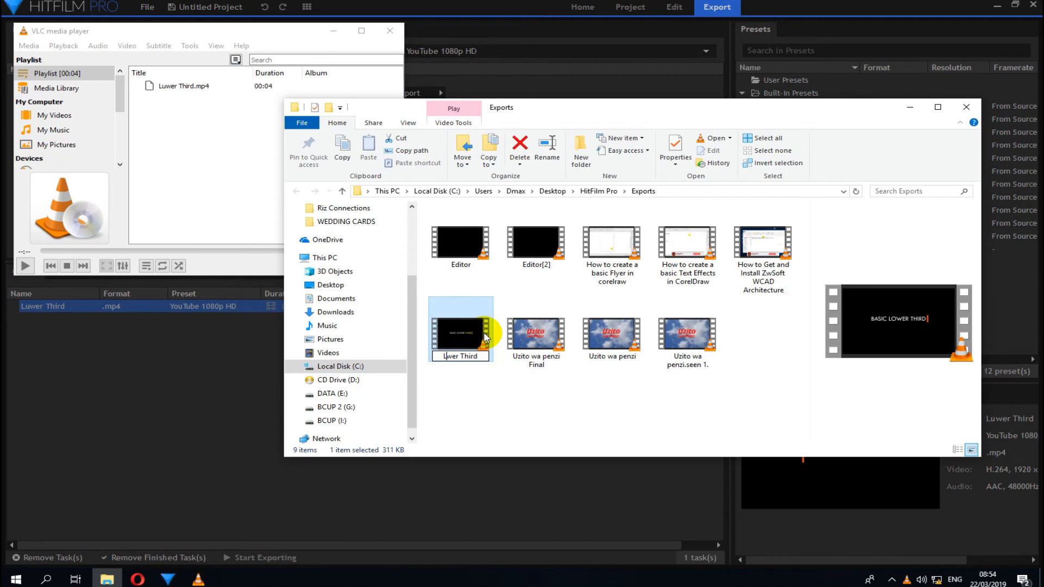
{"action": "type", "text": "O"}
{"action": "key", "text": "BackSpace"}
{"action": "type", "text": "o"}
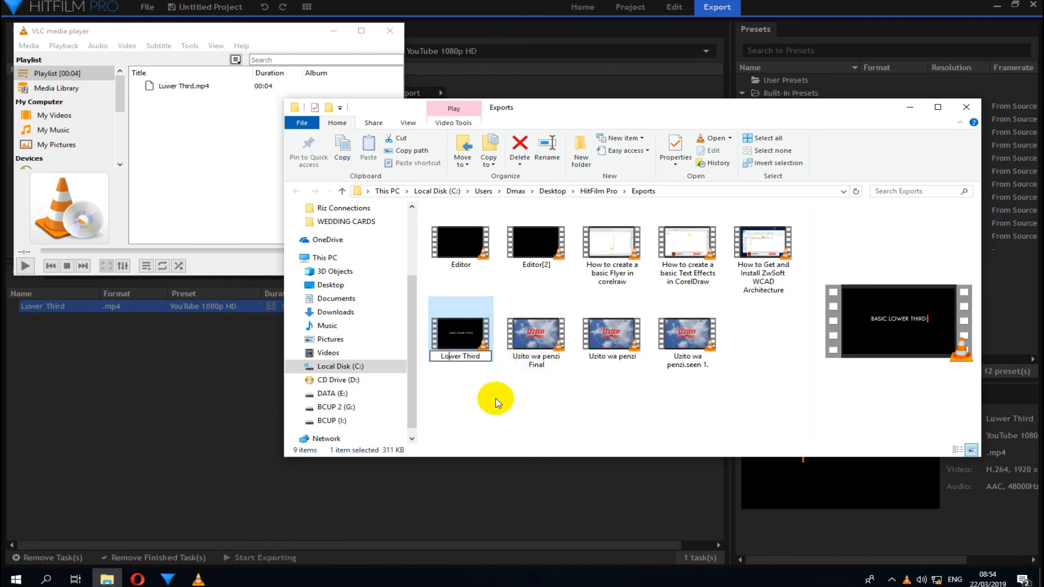
{"action": "left_click", "coordinate": [478, 381]}
Step: Load the renamed Lower Third video into VLC media player's playlist and play it
{"action": "left_click_drag", "start_coordinate": [471, 324], "coordinate": [181, 116]}
{"action": "left_click", "coordinate": [179, 103]}
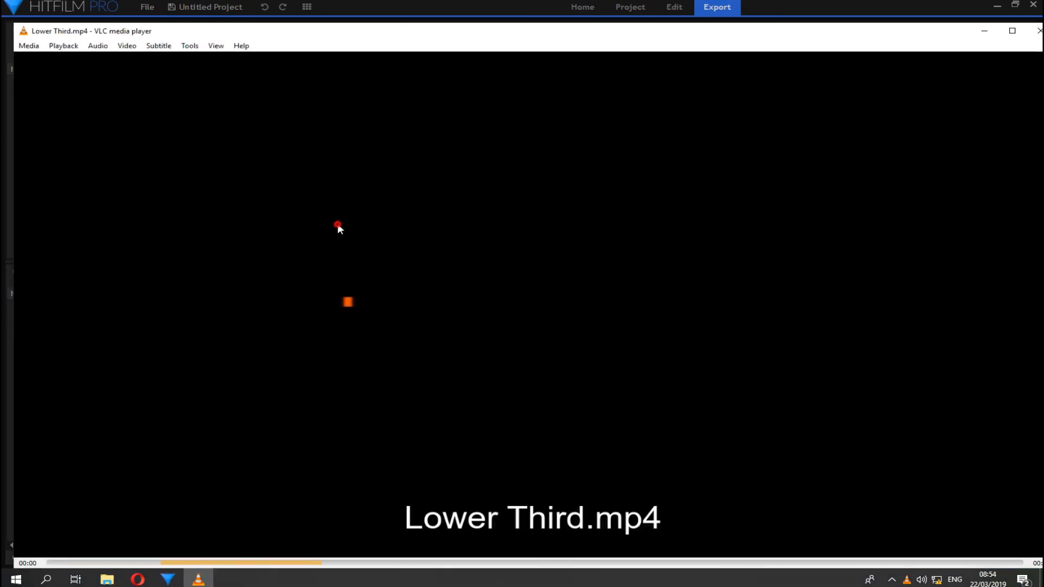